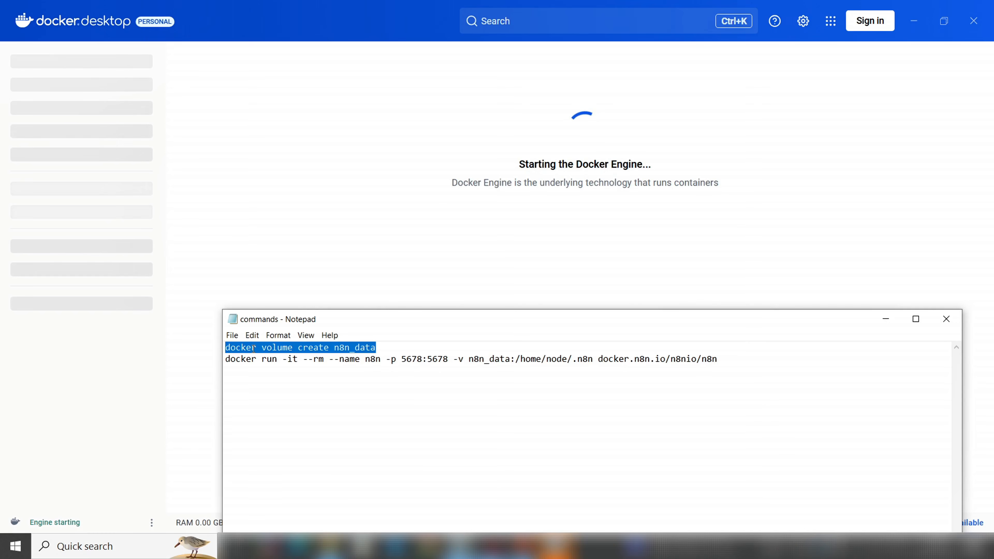
# Copy the 'docker volume create n8n_data' command from Notepad and check Docker Desktop's engine is running
pyautogui.rightClick(252, 348)
pyautogui.click(278, 385)
pyautogui.click(125, 549)
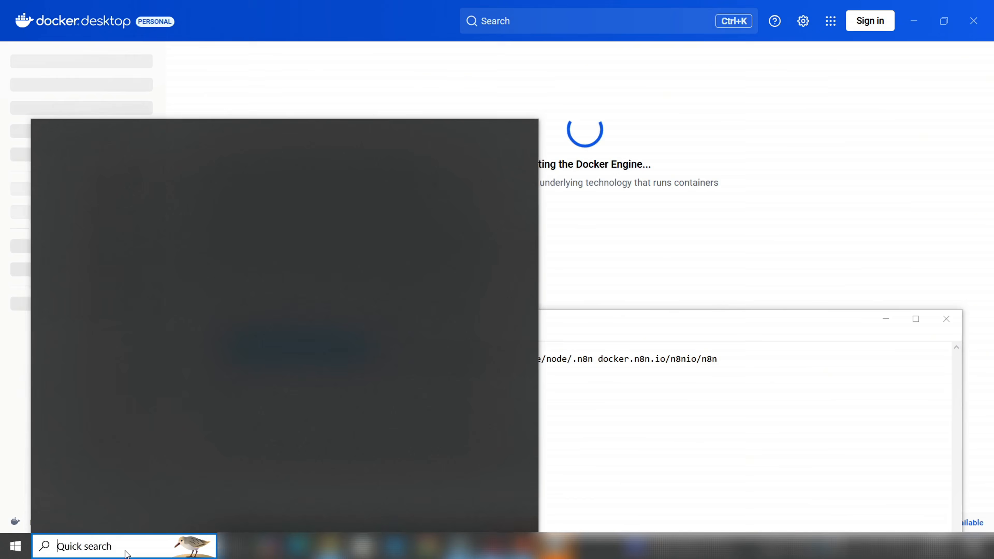
pyautogui.write('CMD')
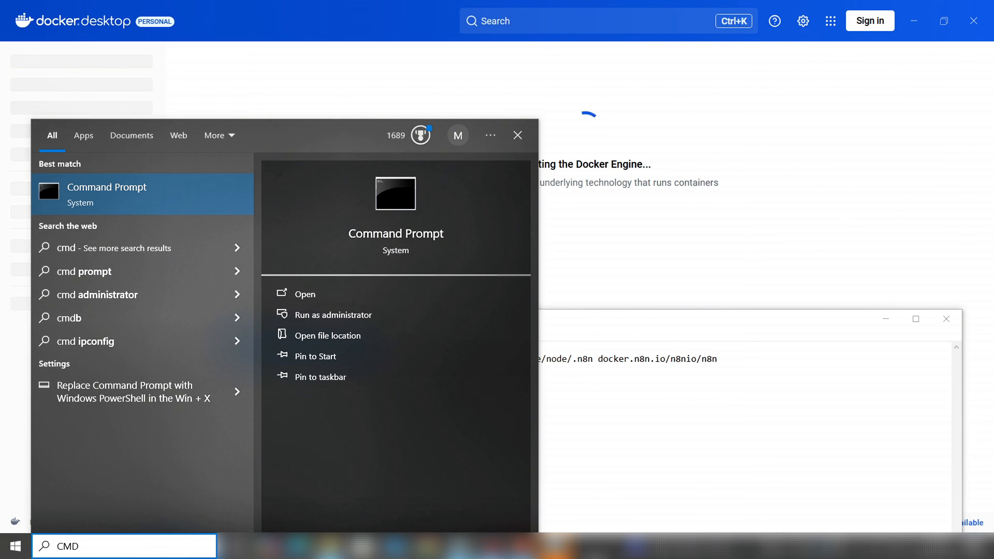
pyautogui.click(554, 546)
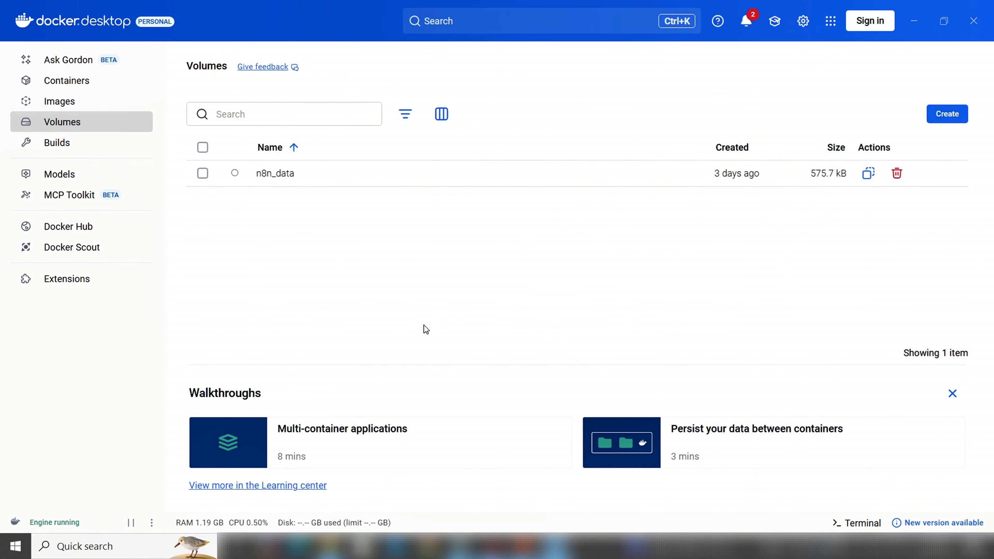
# Launch a new Command Prompt window through the taskbar search for CMD
pyautogui.click(136, 548)
pyautogui.write('CMD')
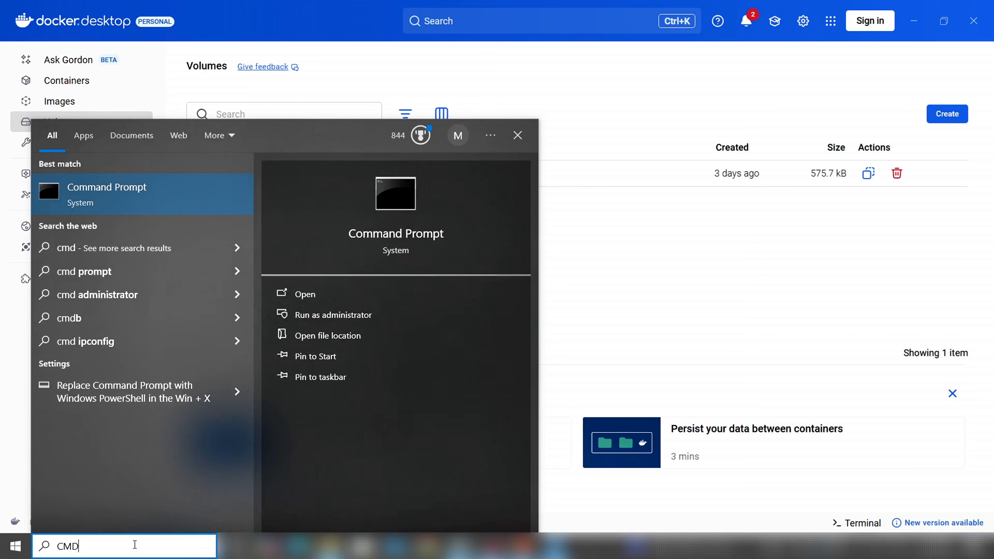
pyautogui.press('Return')
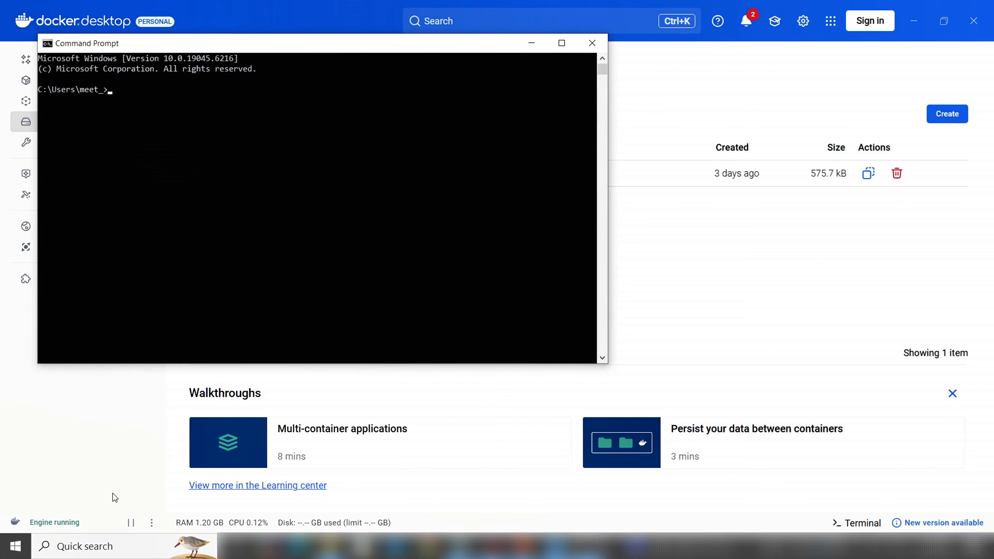
# Run 'docker volume create n8n_data', then paste the n8n docker run command from Notepad at the prompt
pyautogui.hotkey('ctrl', 'v')
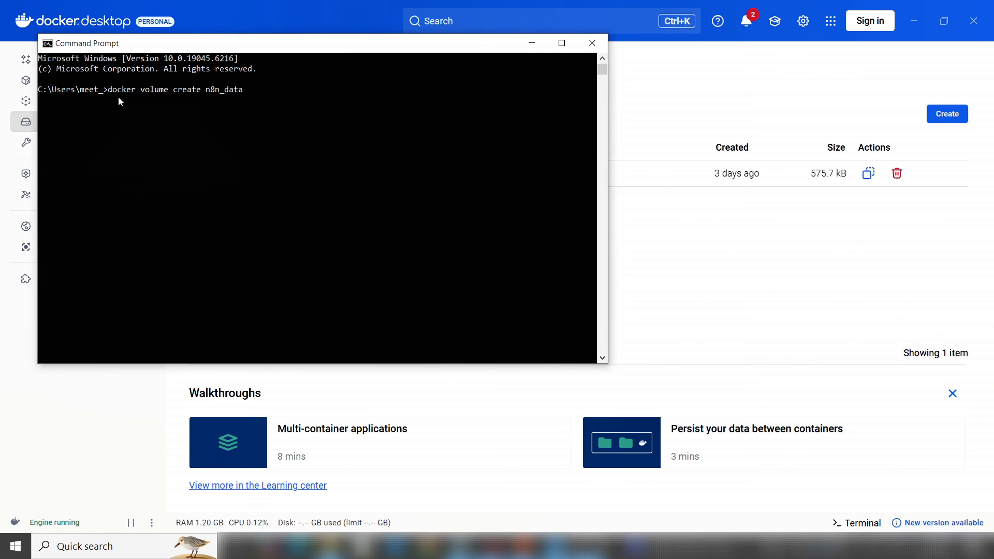
pyautogui.press('Return')
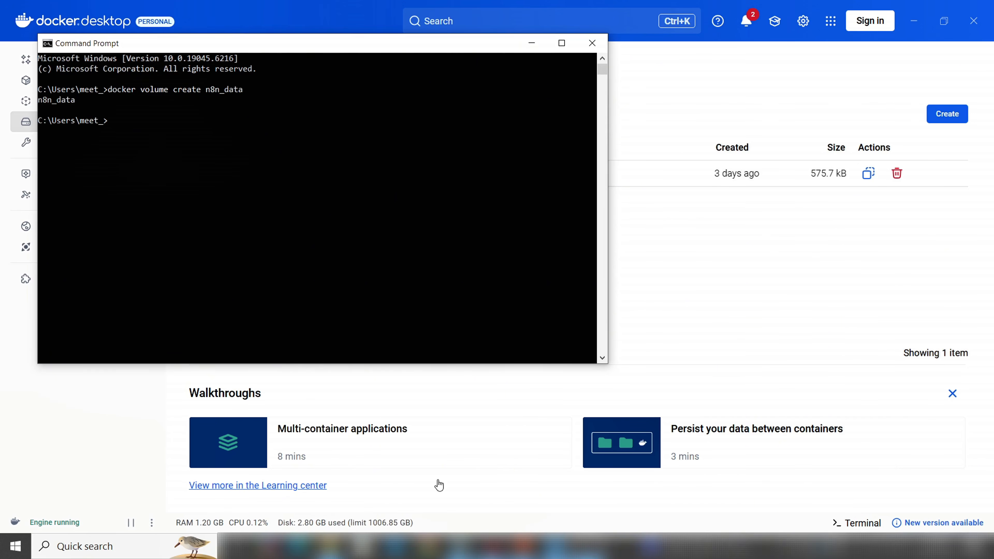
pyautogui.click(458, 546)
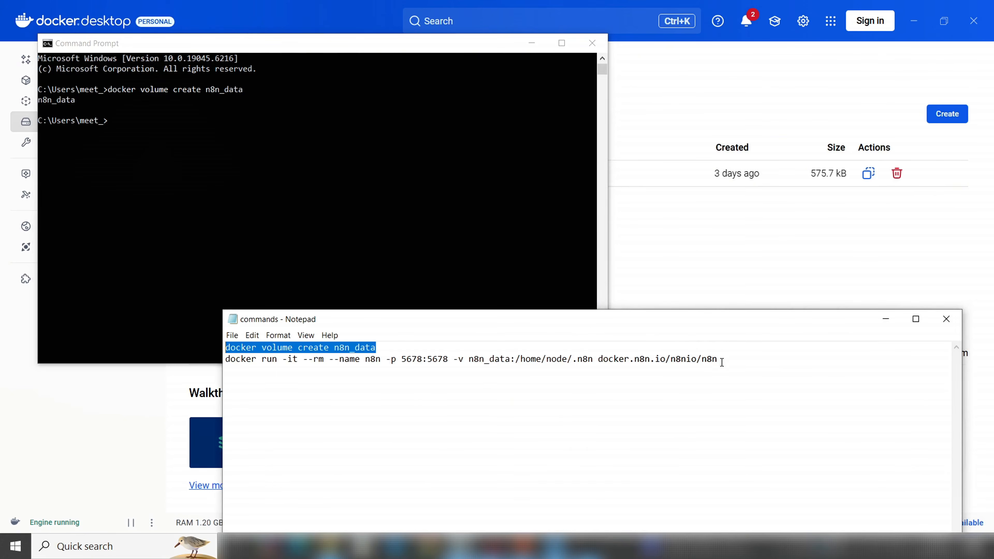
pyautogui.moveTo(722, 362); pyautogui.dragTo(227, 362)
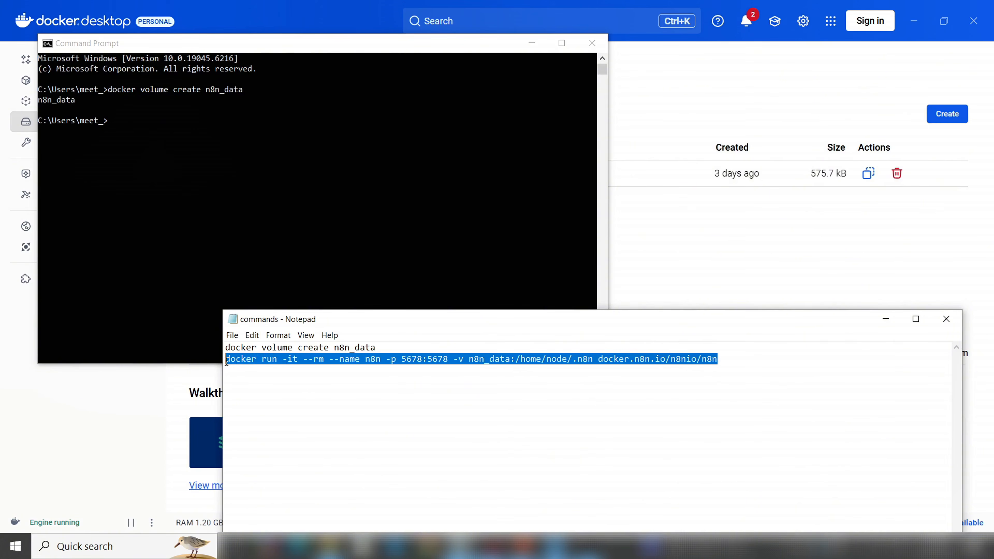
pyautogui.rightClick(233, 361)
pyautogui.click(274, 398)
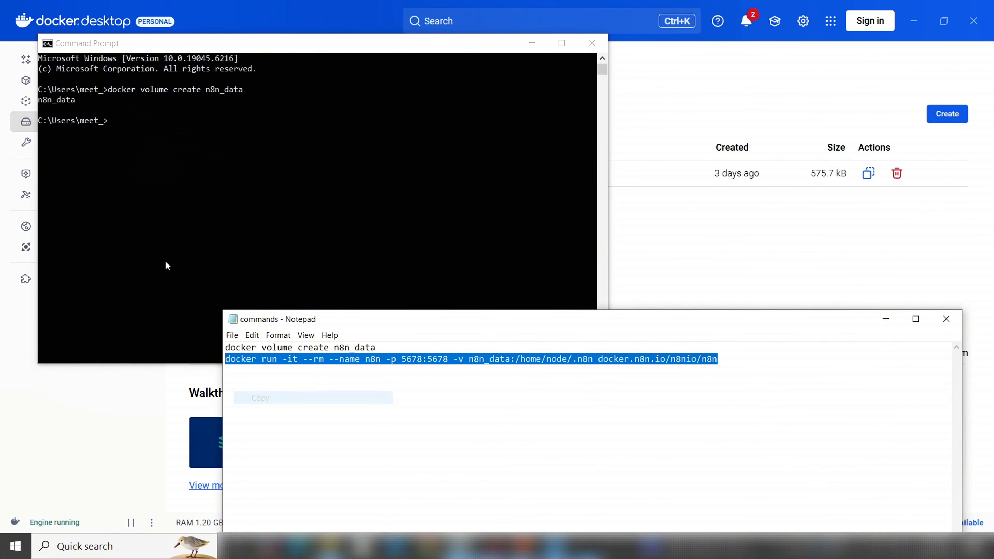
pyautogui.click(119, 122)
pyautogui.rightClick(119, 122)
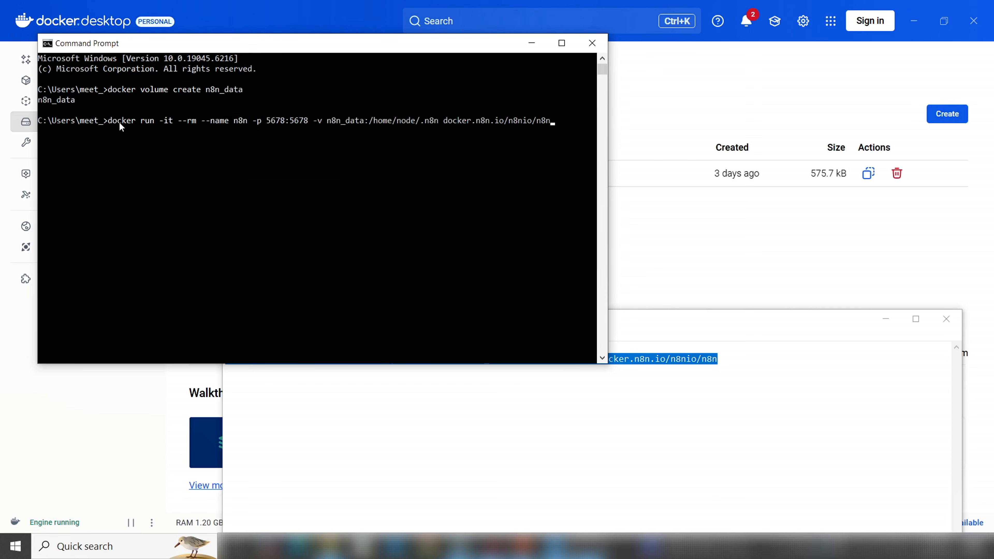
pyautogui.press('Return')
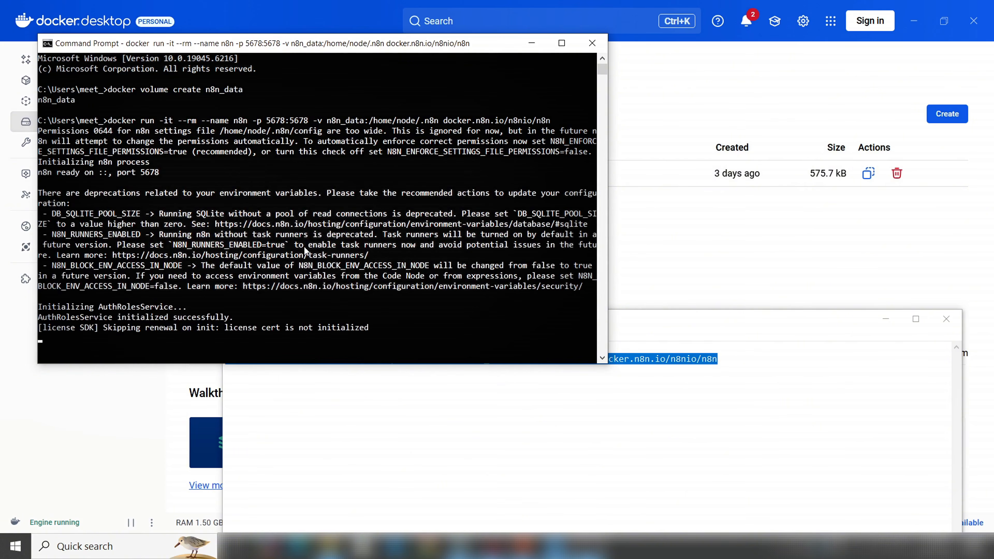
pyautogui.scroll(-3, 399, 258)
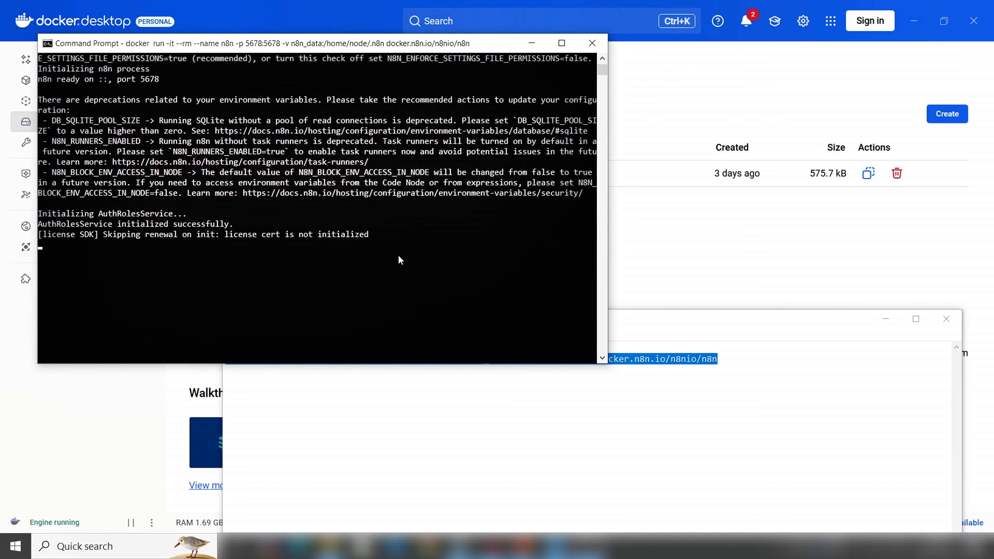
pyautogui.scroll(-2, 399, 257)
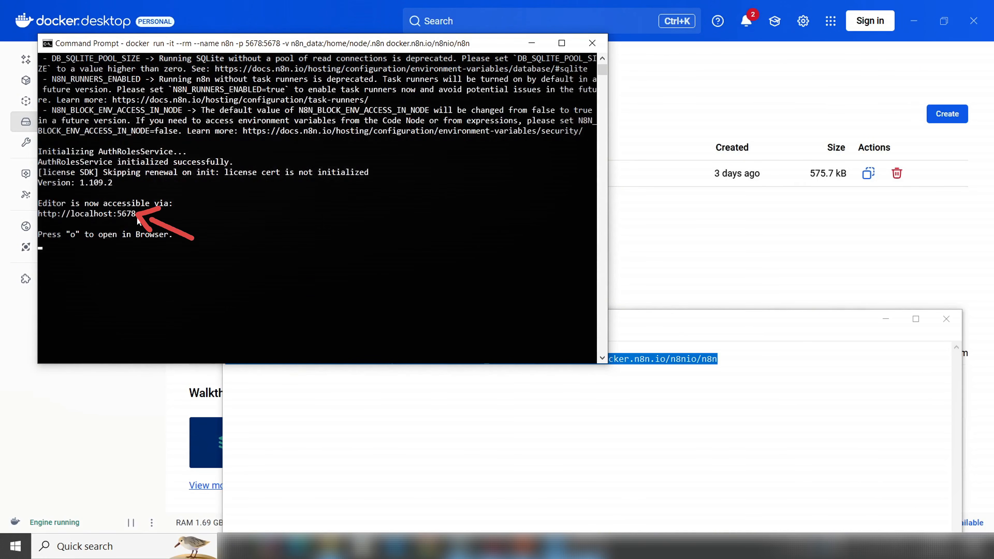
pyautogui.moveTo(136, 215); pyautogui.dragTo(38, 215)
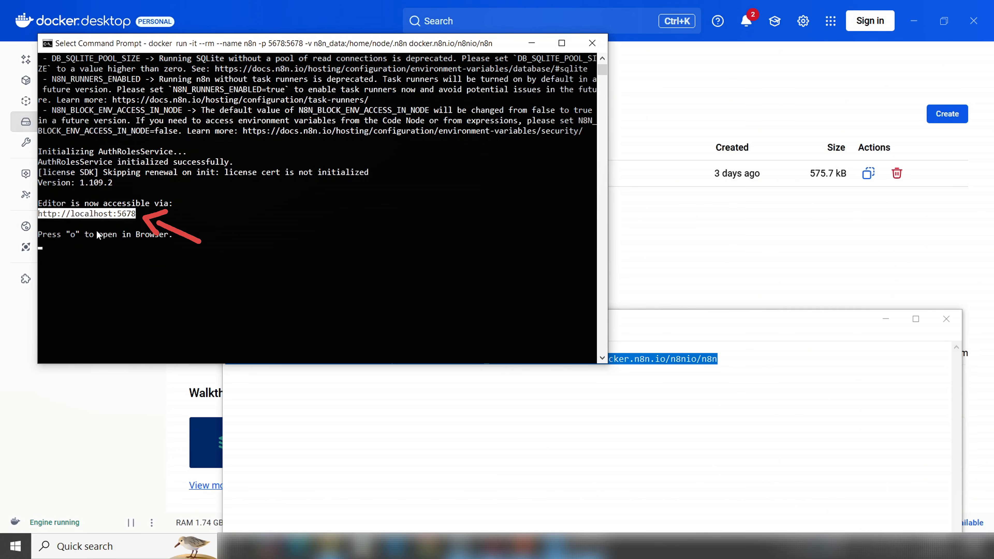
pyautogui.hotkey('ctrl', 'c')
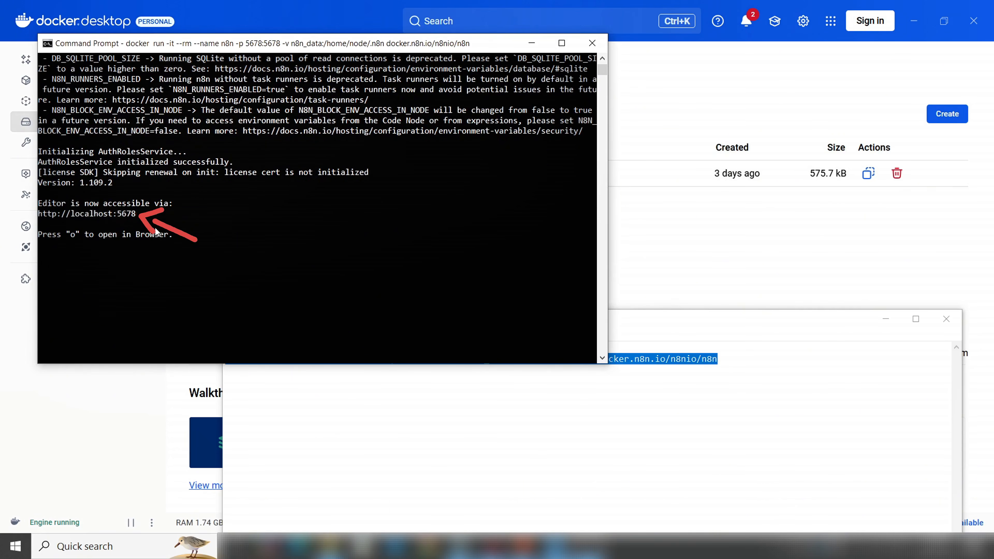
pyautogui.click(195, 41)
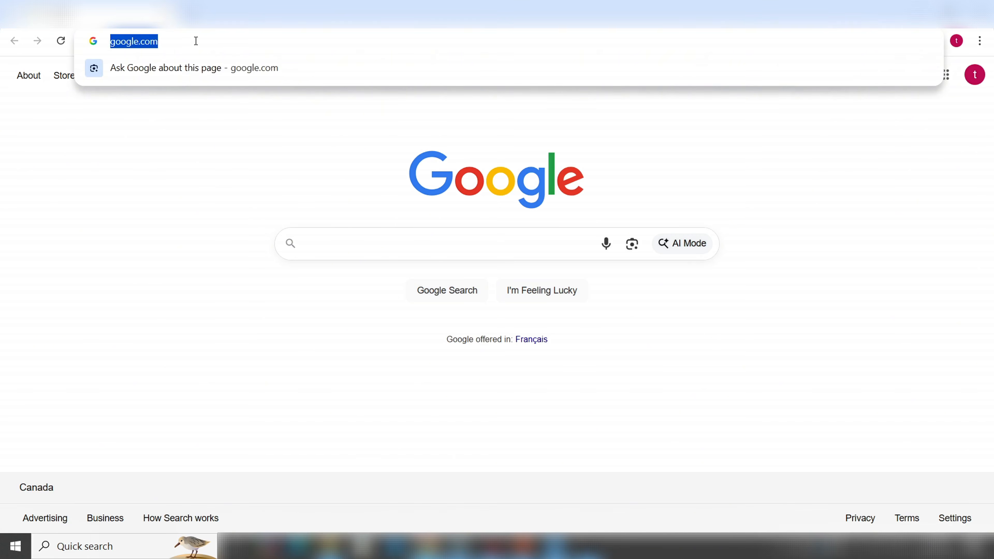
pyautogui.hotkey('ctrl', 'v')
pyautogui.press('Return')
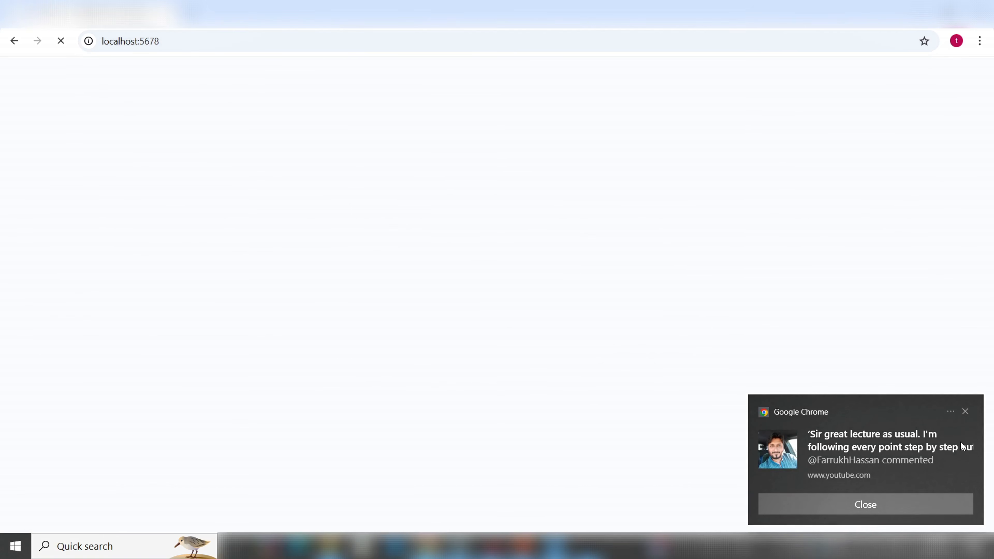
pyautogui.click(966, 412)
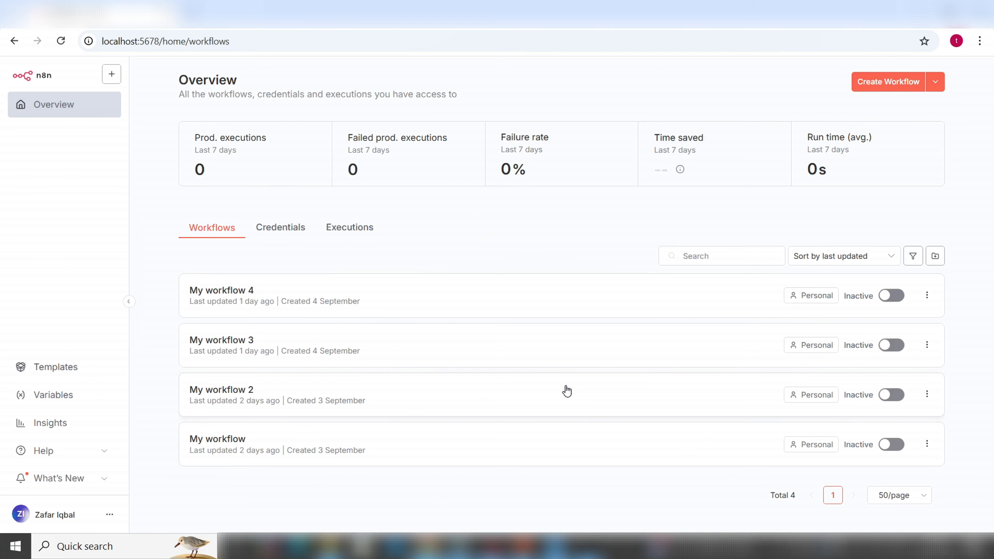
# Review the Credentials and Executions tabs, then create the blank workflow 'My workflow 5'
pyautogui.click(113, 75)
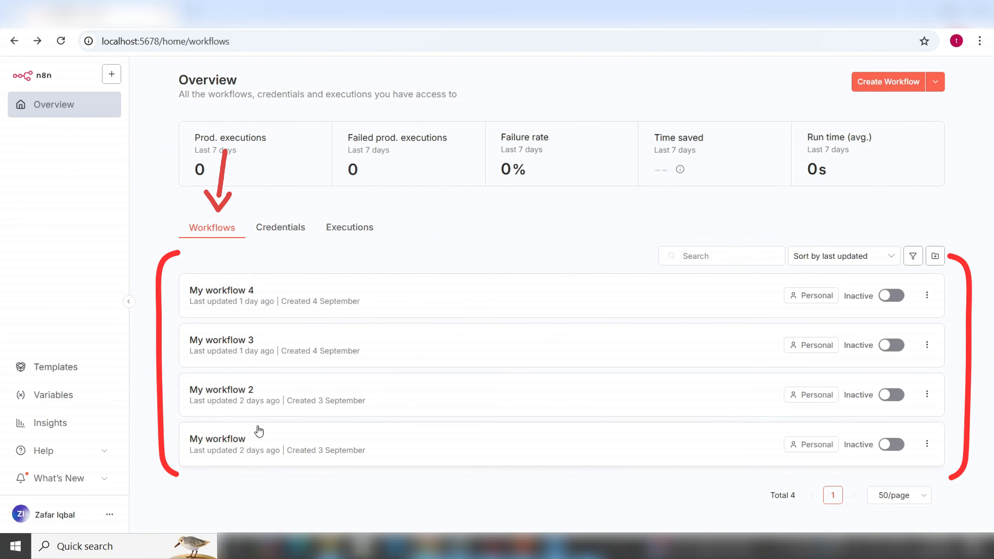
pyautogui.click(279, 231)
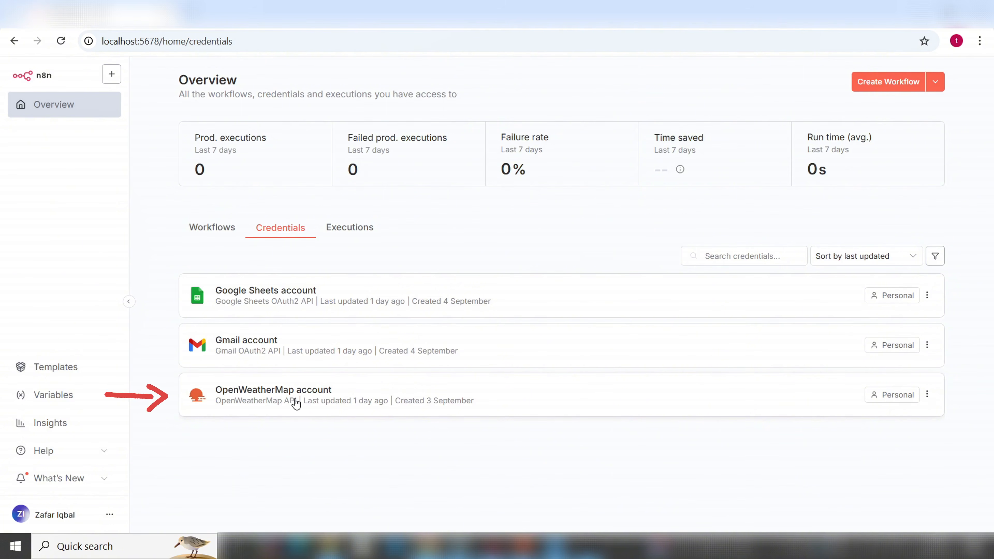
pyautogui.click(360, 232)
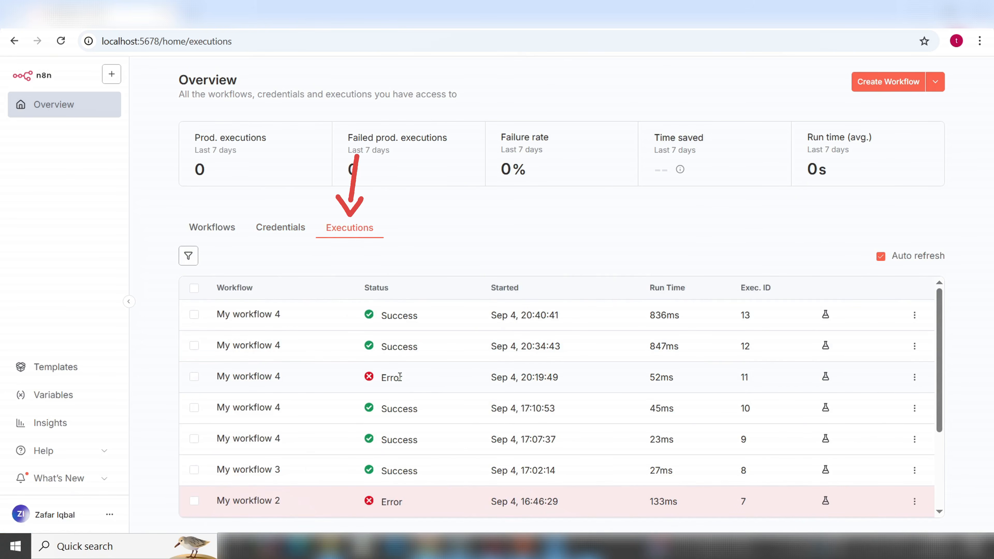
pyautogui.scroll(-5, 416, 398)
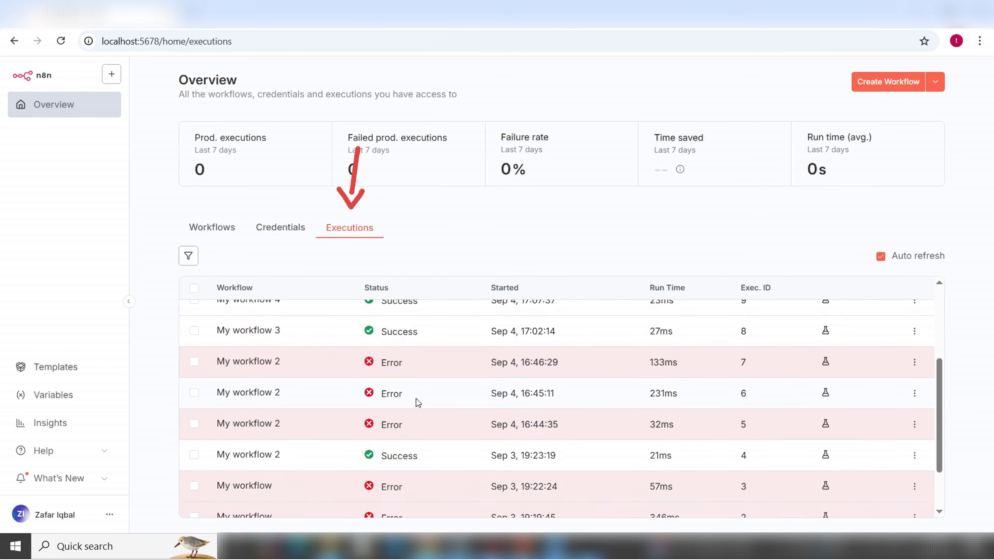
pyautogui.scroll(5, 417, 398)
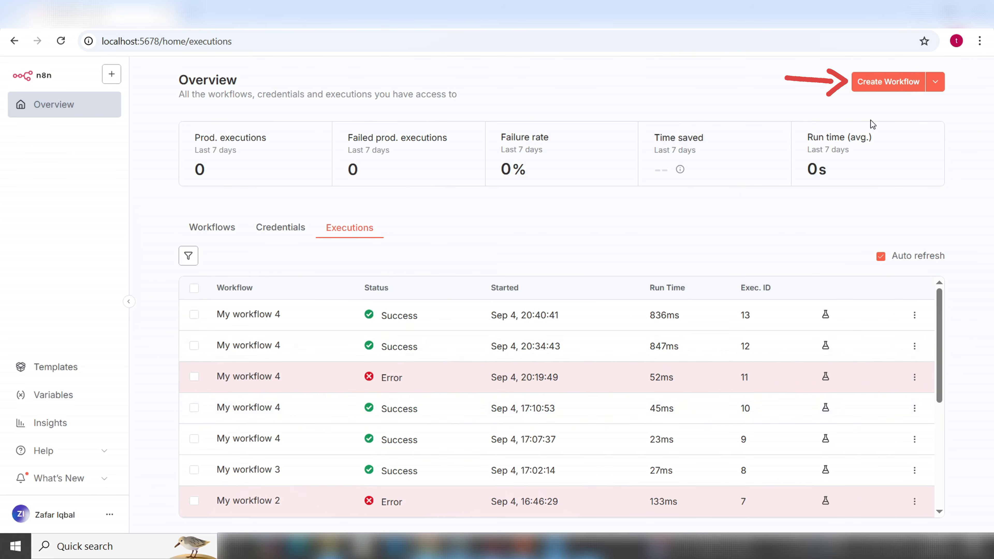
pyautogui.click(890, 82)
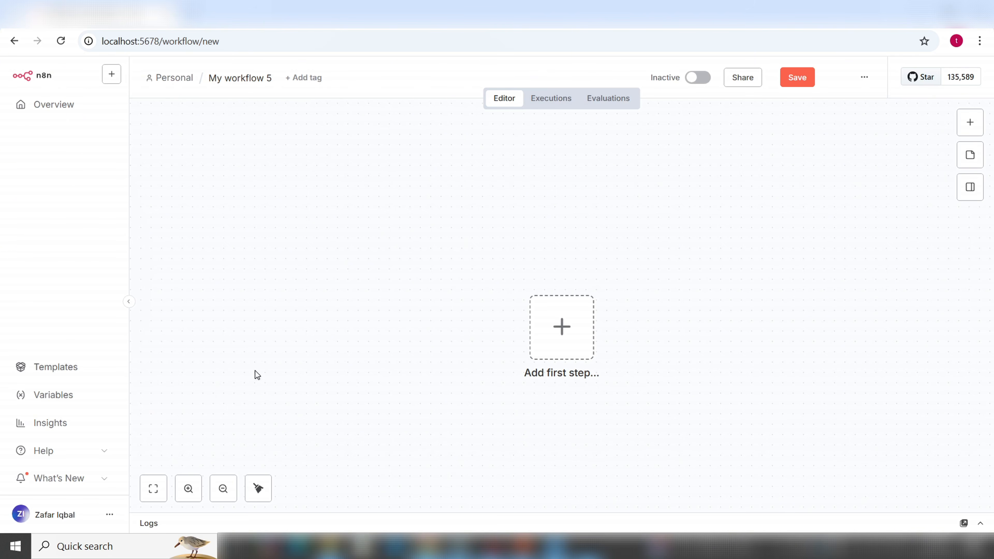
# Open the n8n.io Templates library from the editor's left sidebar
pyautogui.moveTo(66, 273)
pyautogui.mouseDown()
pyautogui.moveTo(59, 332)
pyautogui.moveTo(74, 318)
pyautogui.mouseUp()
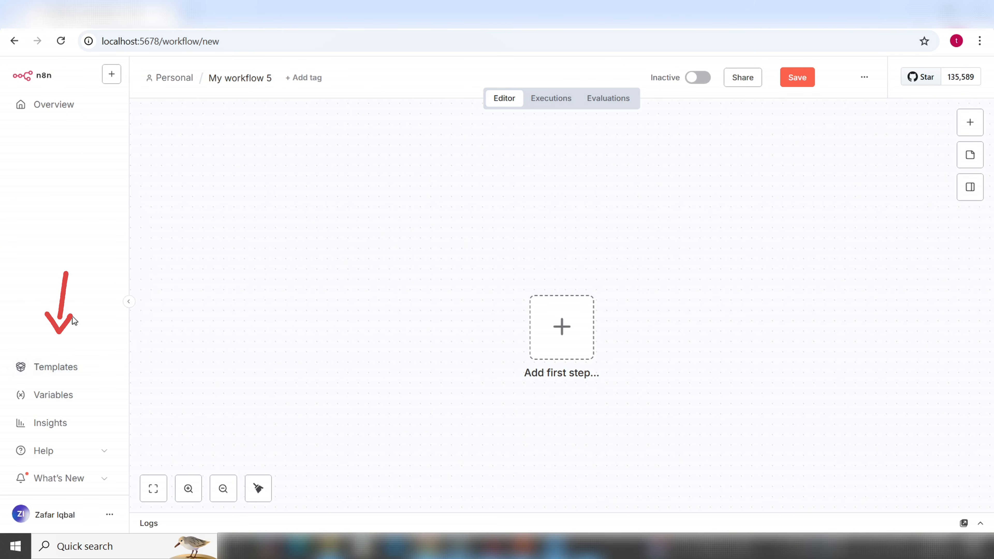
pyautogui.click(67, 372)
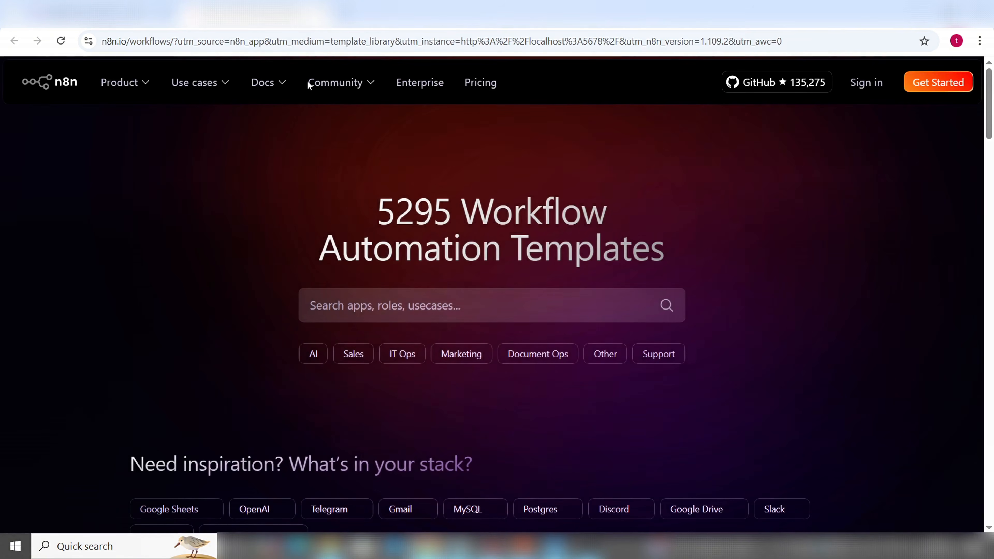
# Filter the template library to the AI category and scroll through its templates
pyautogui.scroll(-3, 229, 345)
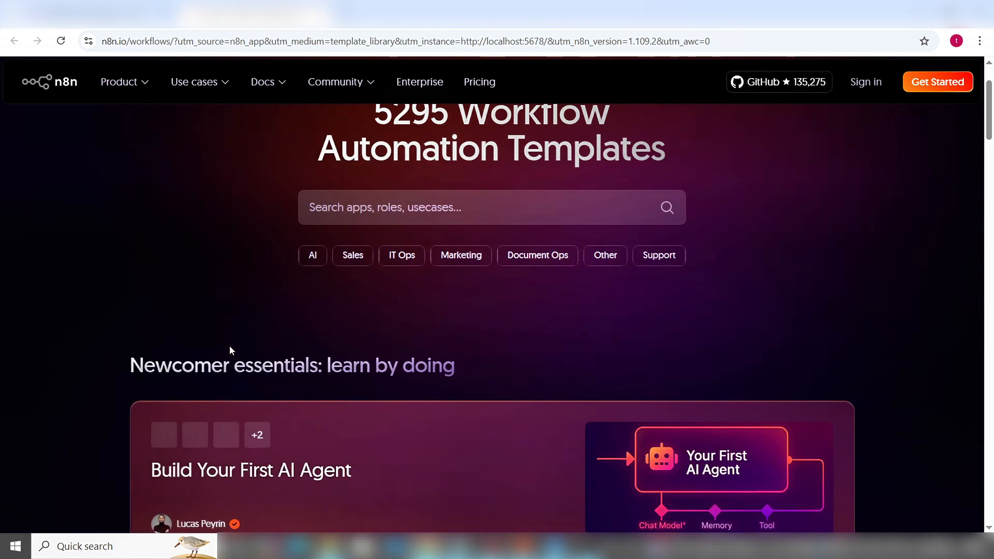
pyautogui.scroll(-7, 298, 294)
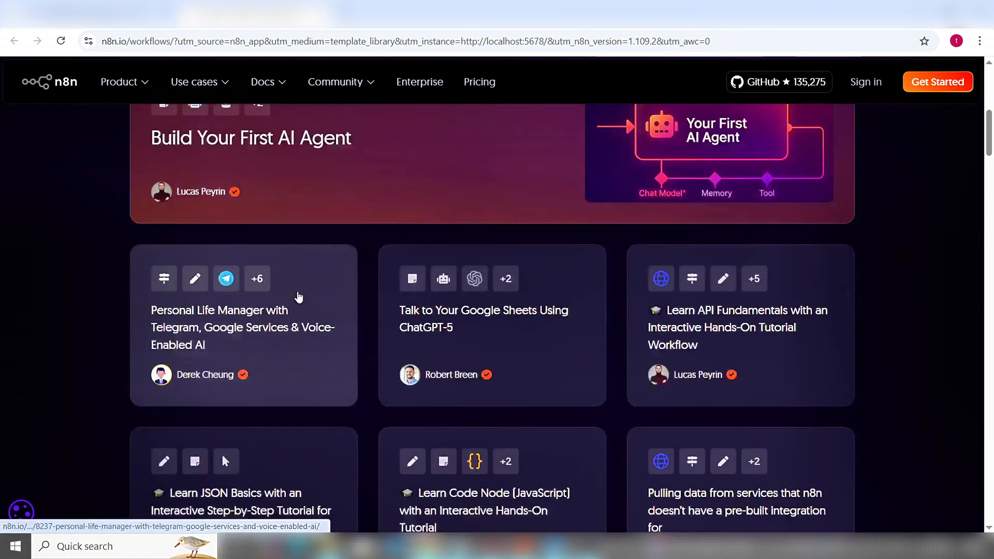
pyautogui.scroll(7, 298, 292)
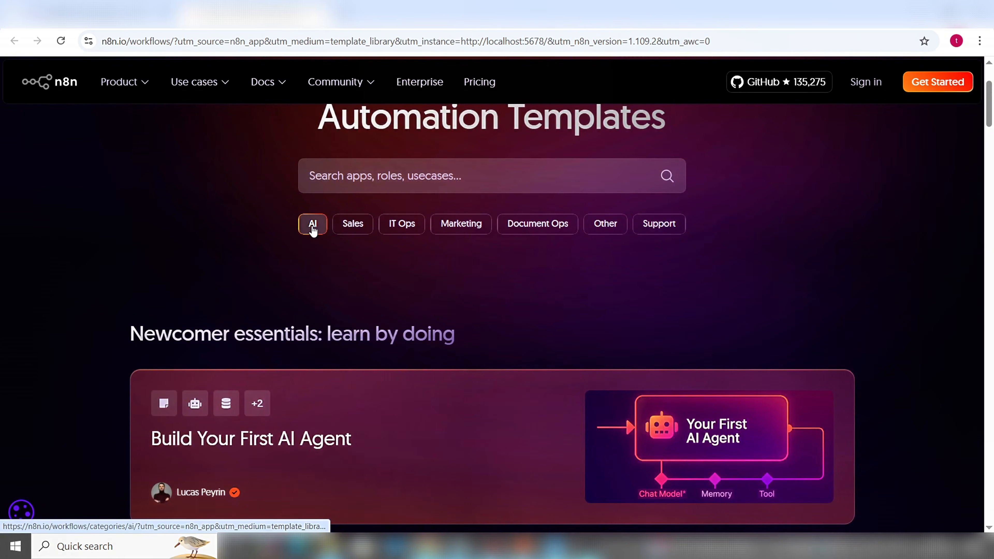
pyautogui.click(313, 231)
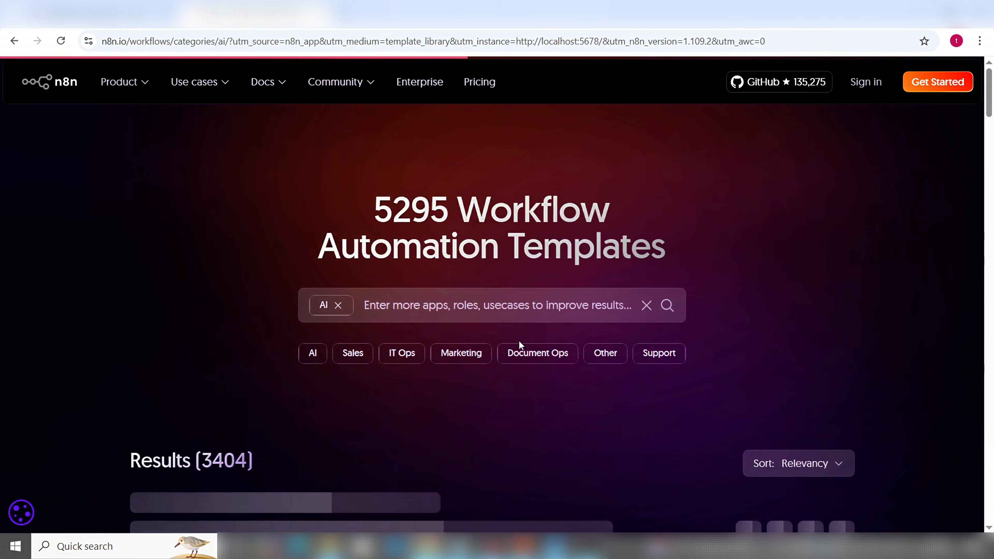
pyautogui.scroll(-5, 860, 320)
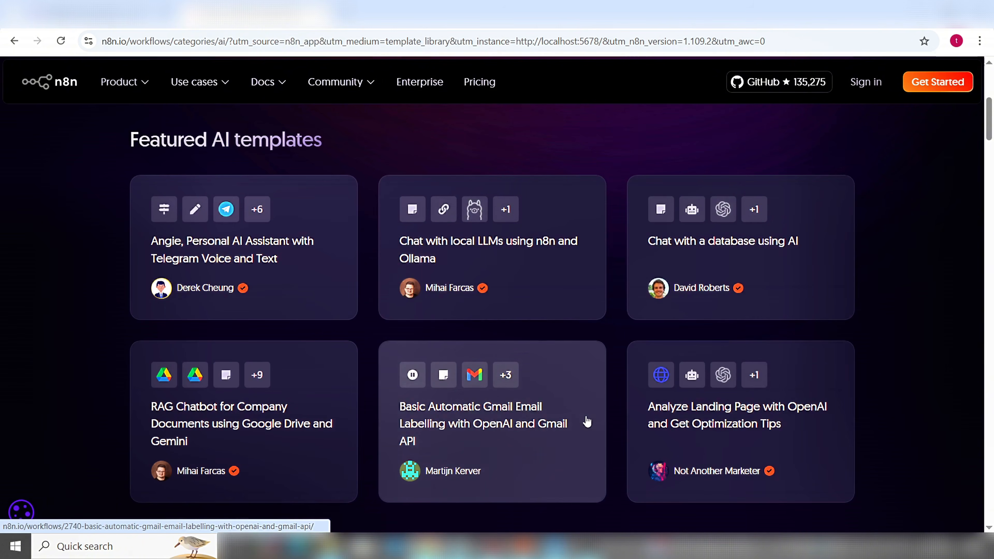
pyautogui.scroll(-1, 588, 422)
pyautogui.scroll(-4, 587, 422)
pyautogui.scroll(-2, 587, 421)
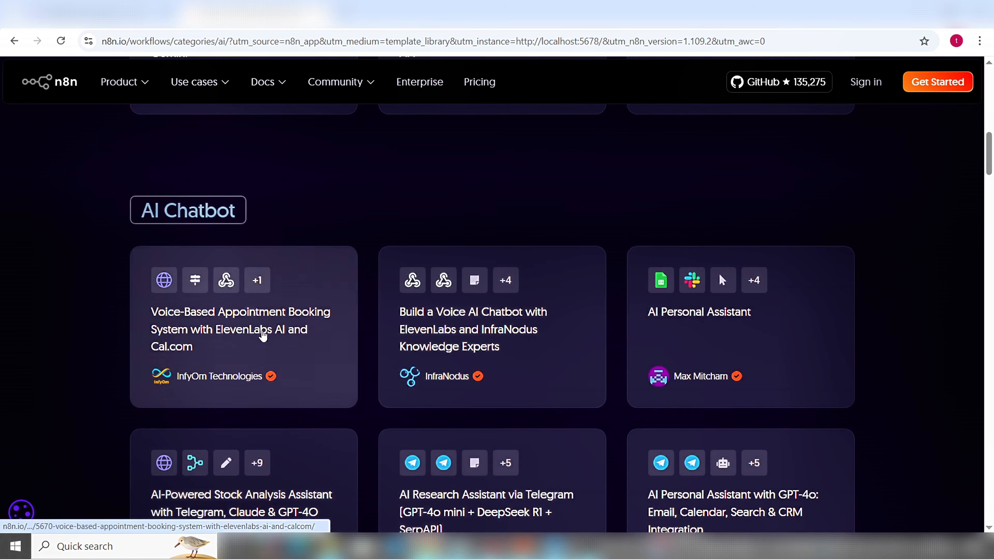
pyautogui.scroll(-4, 263, 352)
pyautogui.scroll(3, 265, 368)
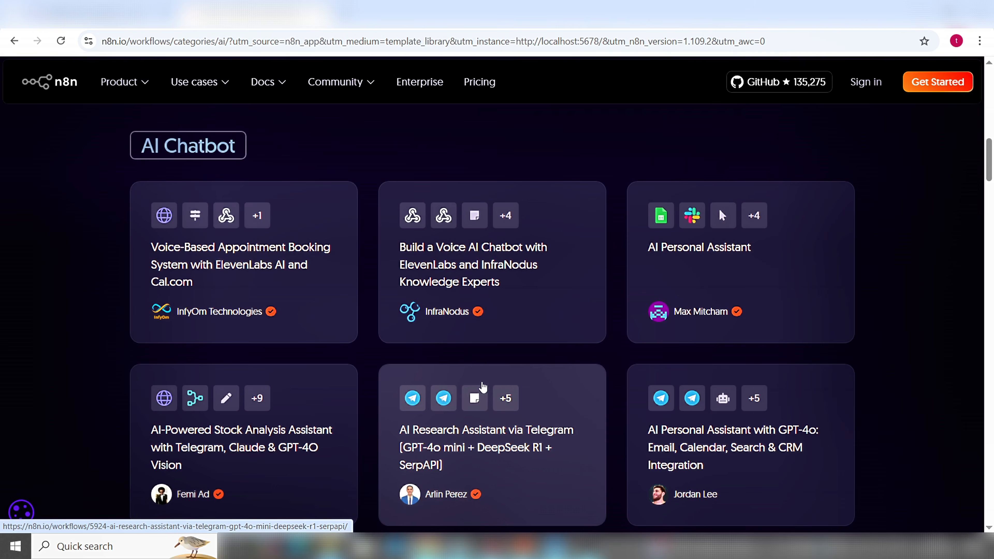
pyautogui.scroll(-8, 483, 387)
pyautogui.scroll(4, 477, 382)
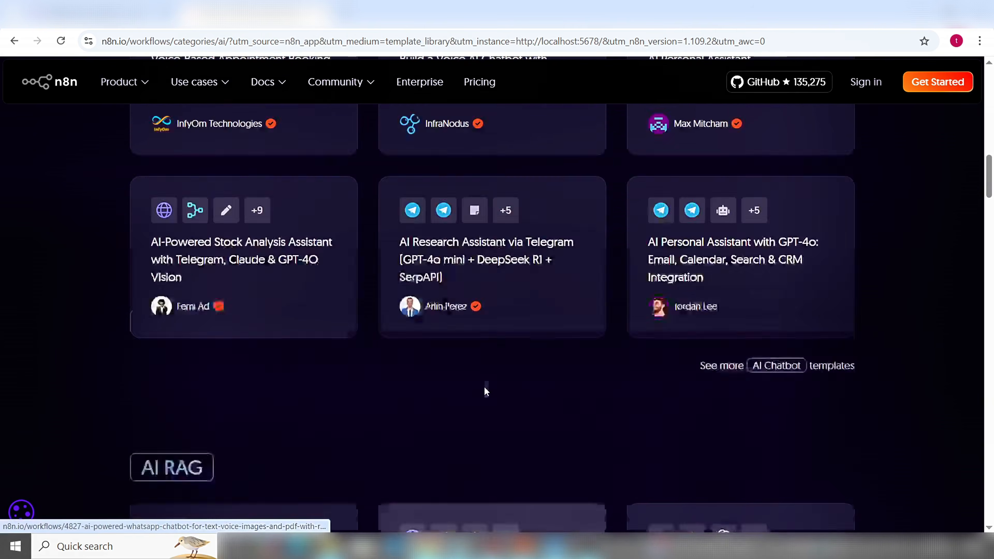
pyautogui.scroll(15, 486, 391)
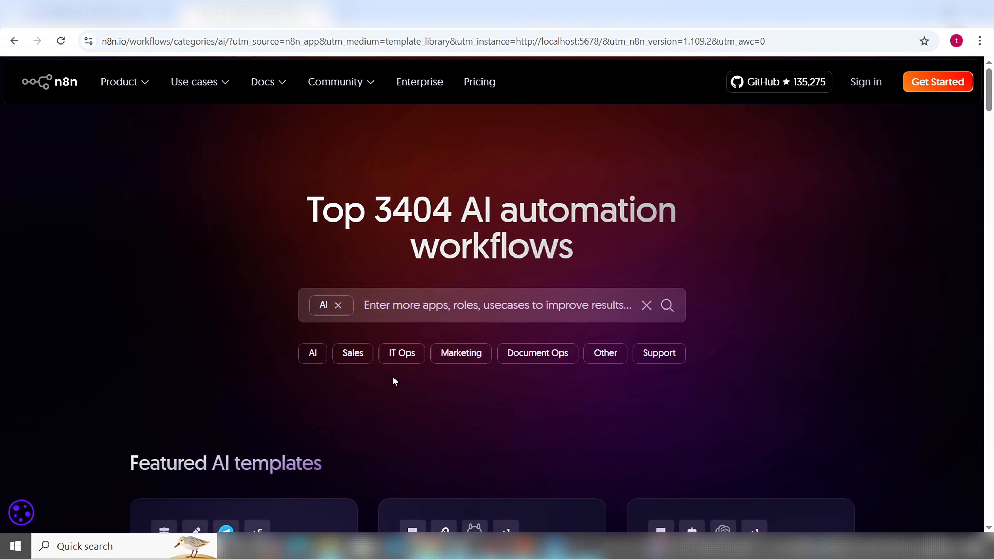
# Browse the Marketing category templates, then close the templates tab to return to My workflow 5
pyautogui.click(458, 358)
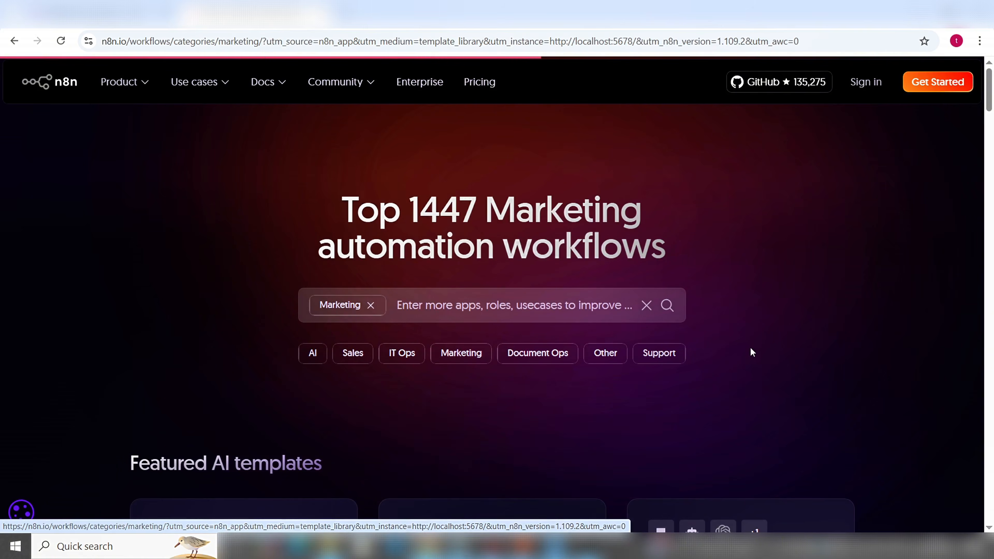
pyautogui.scroll(-5, 764, 343)
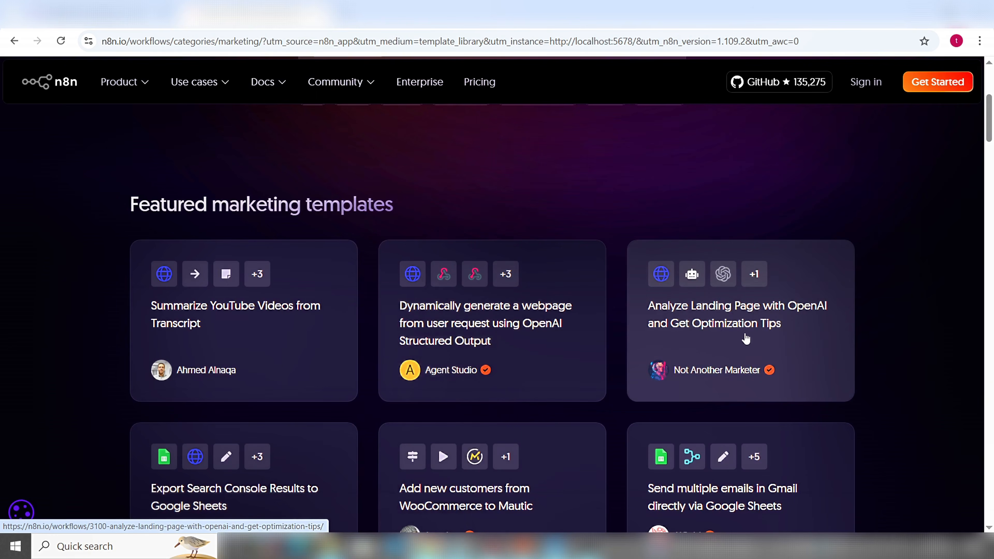
pyautogui.scroll(-3, 453, 435)
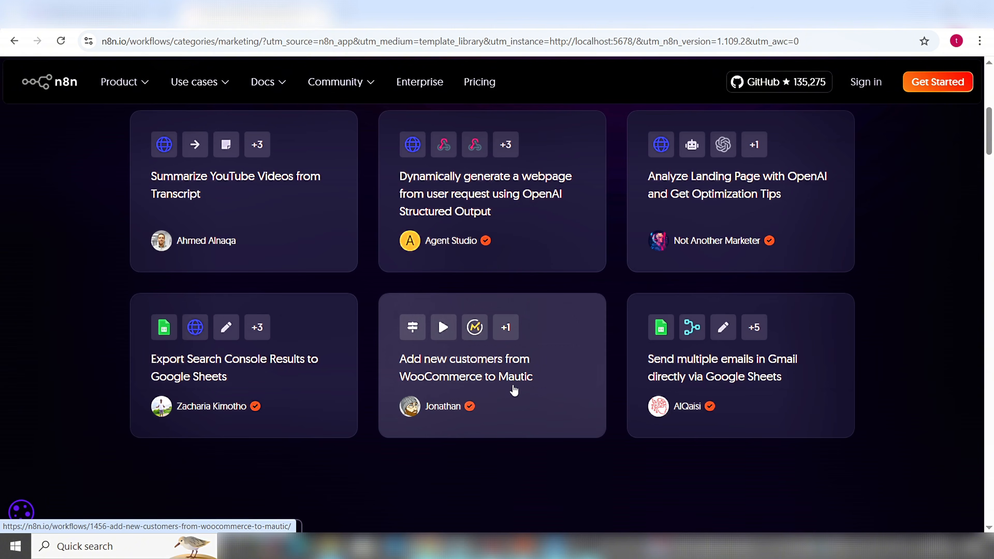
pyautogui.scroll(8, 496, 390)
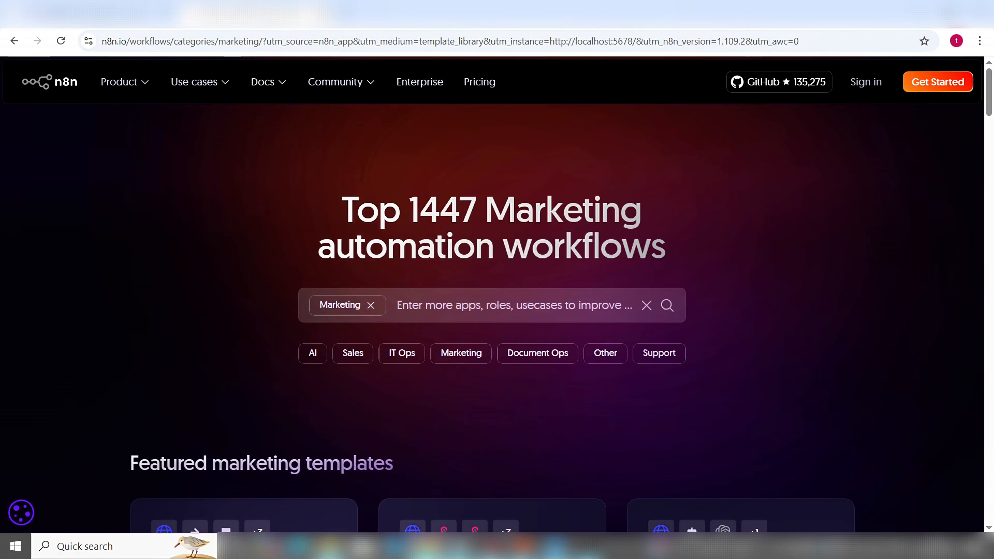
pyautogui.click(322, 14)
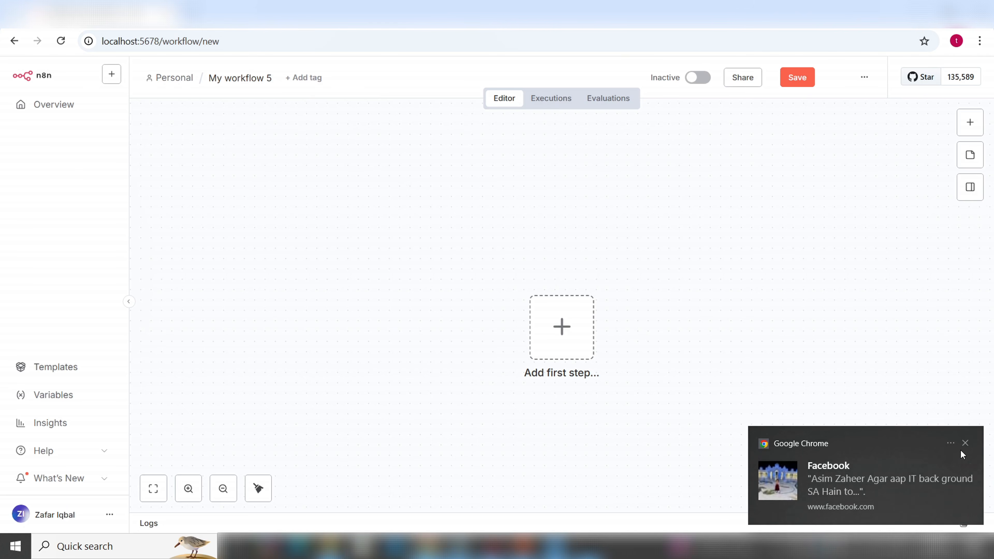
# Add an 'On chat message' trigger as the workflow's first step
pyautogui.click(966, 443)
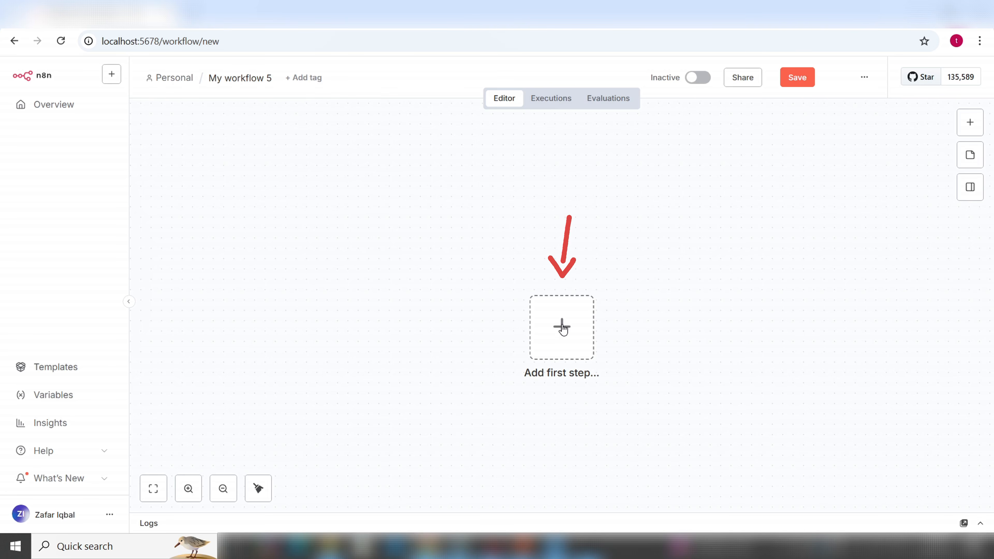
pyautogui.click(562, 329)
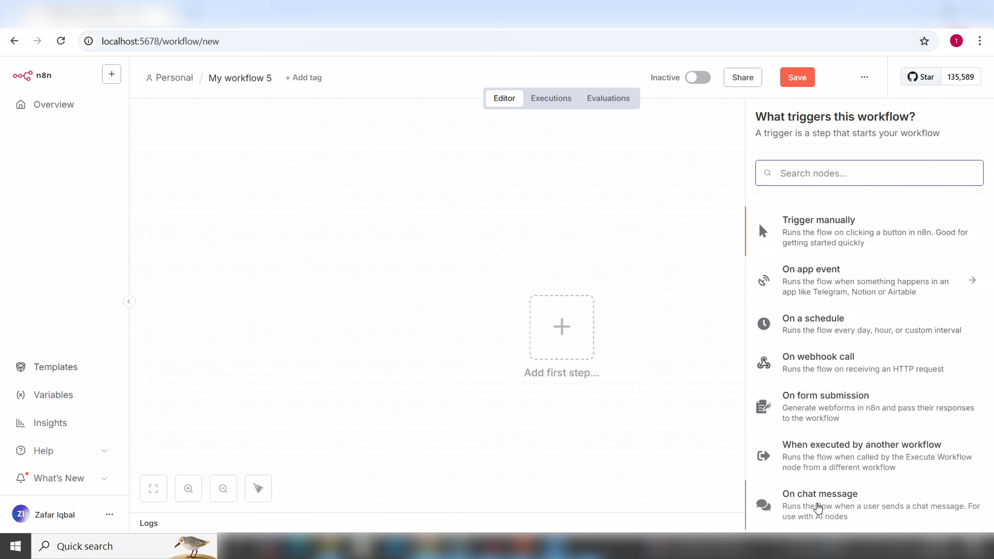
pyautogui.click(817, 508)
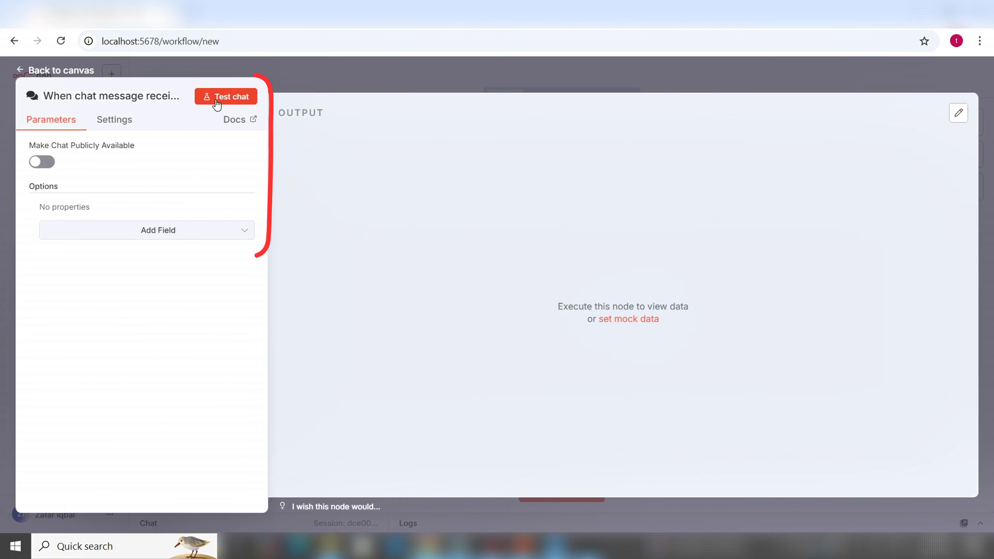
pyautogui.moveTo(218, 108); pyautogui.dragTo(174, 286)
pyautogui.click(173, 286)
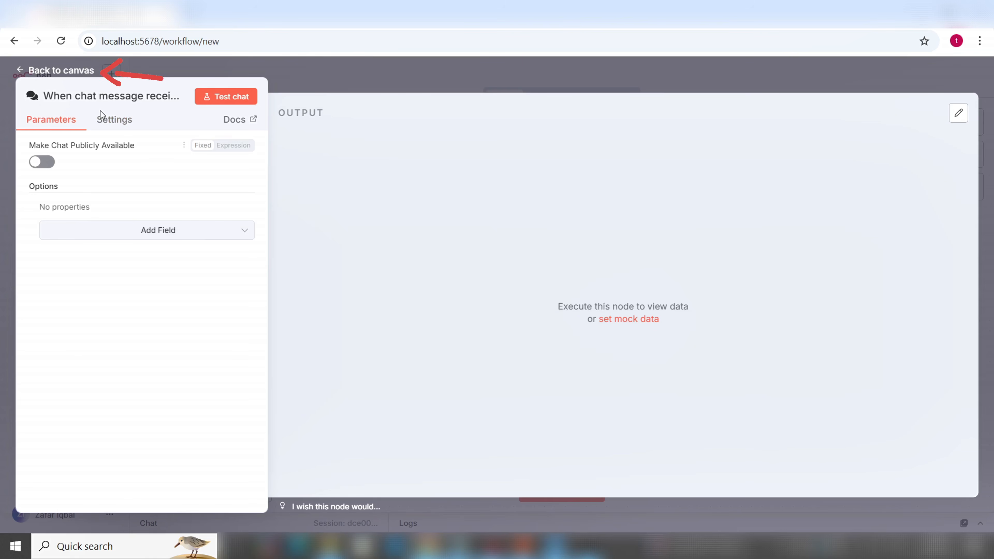
# Move the chat trigger aside and add an AI Agent node after it from the AI category
pyautogui.click(75, 73)
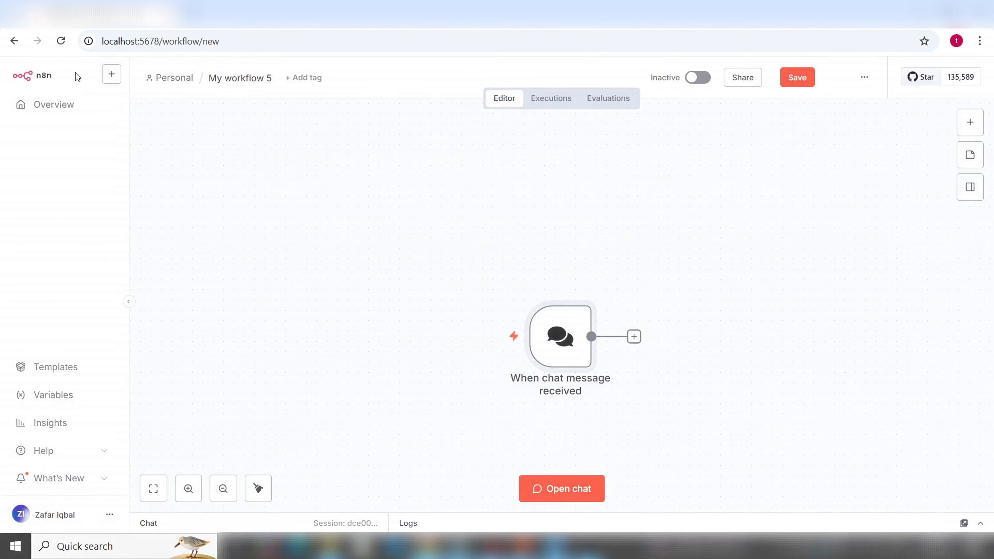
pyautogui.moveTo(527, 337)
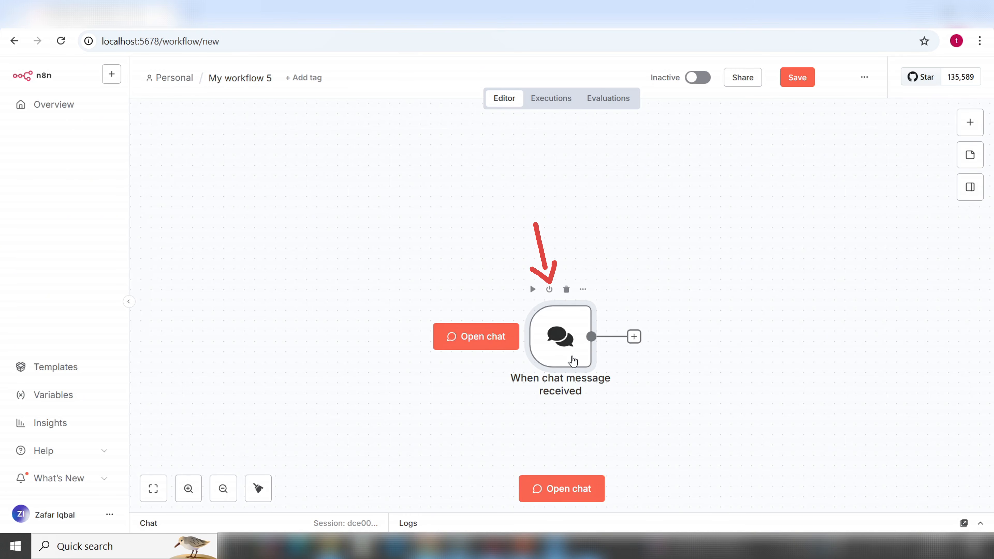
pyautogui.moveTo(572, 359); pyautogui.dragTo(366, 325)
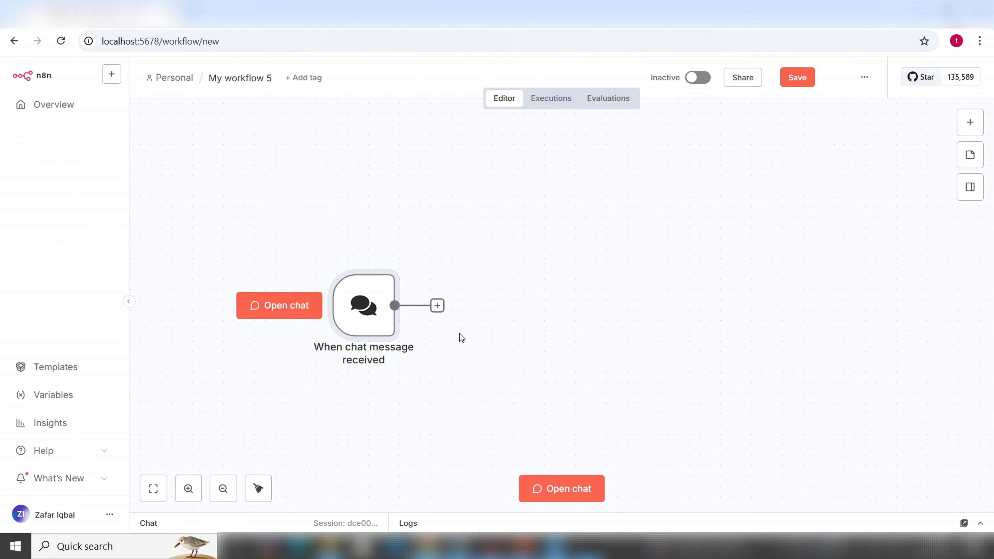
pyautogui.moveTo(363, 291)
pyautogui.click(437, 307)
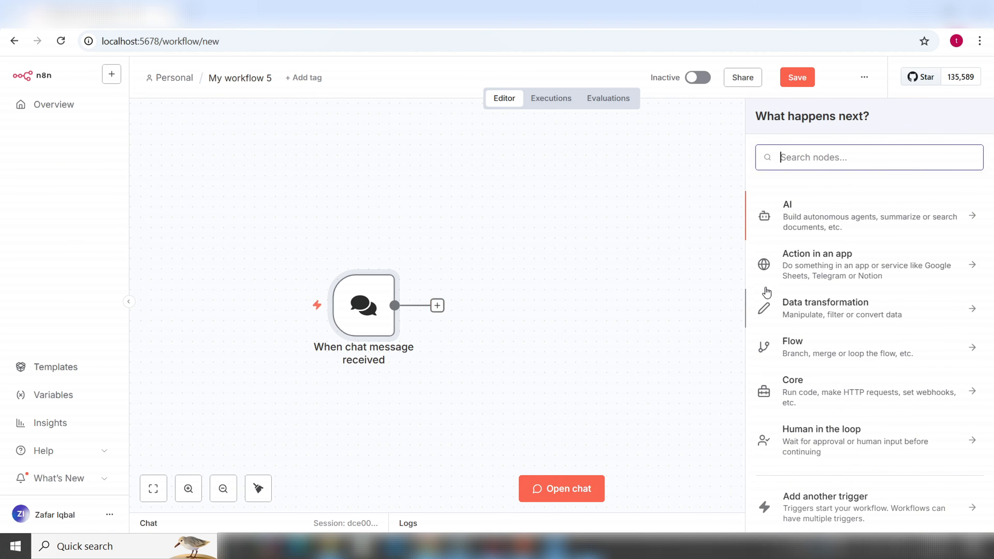
pyautogui.click(804, 219)
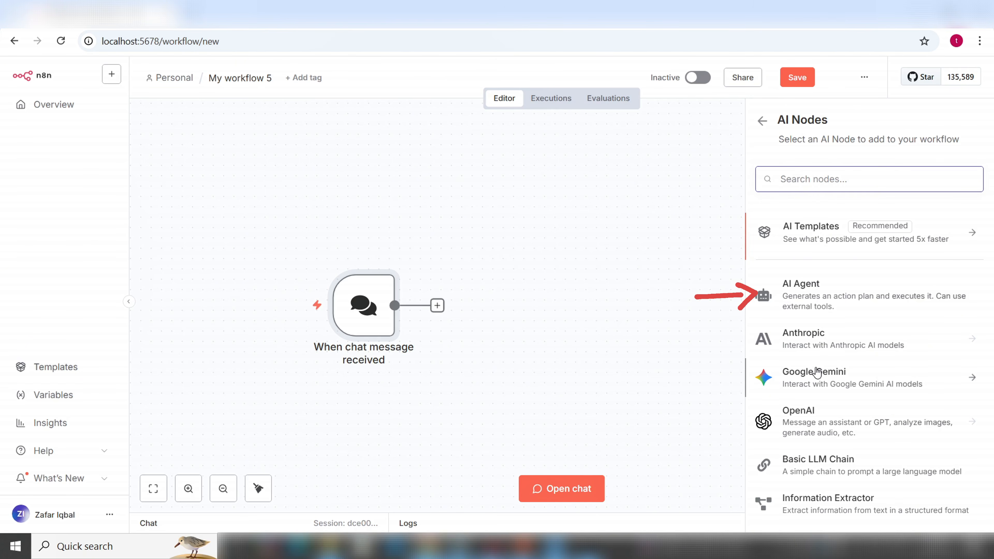
pyautogui.click(807, 295)
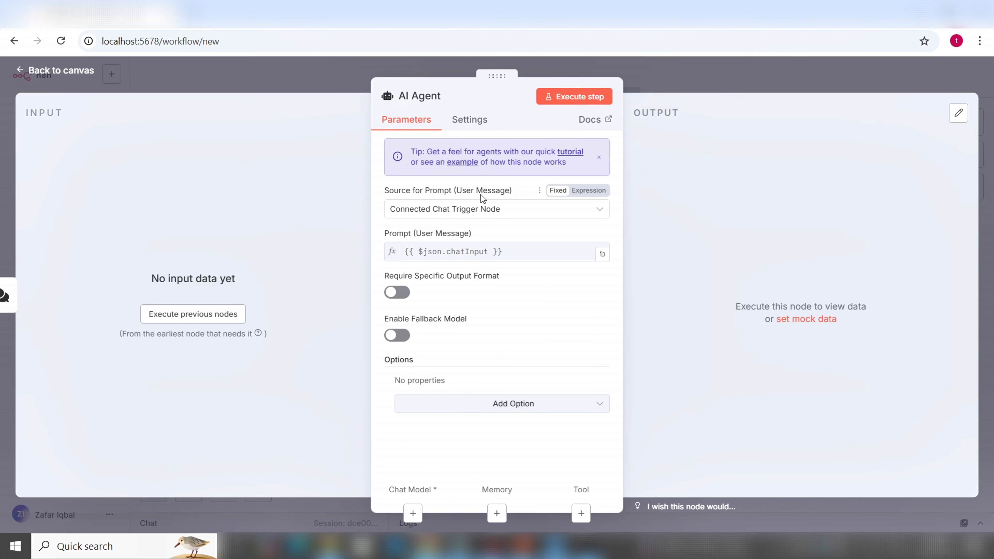
pyautogui.click(46, 76)
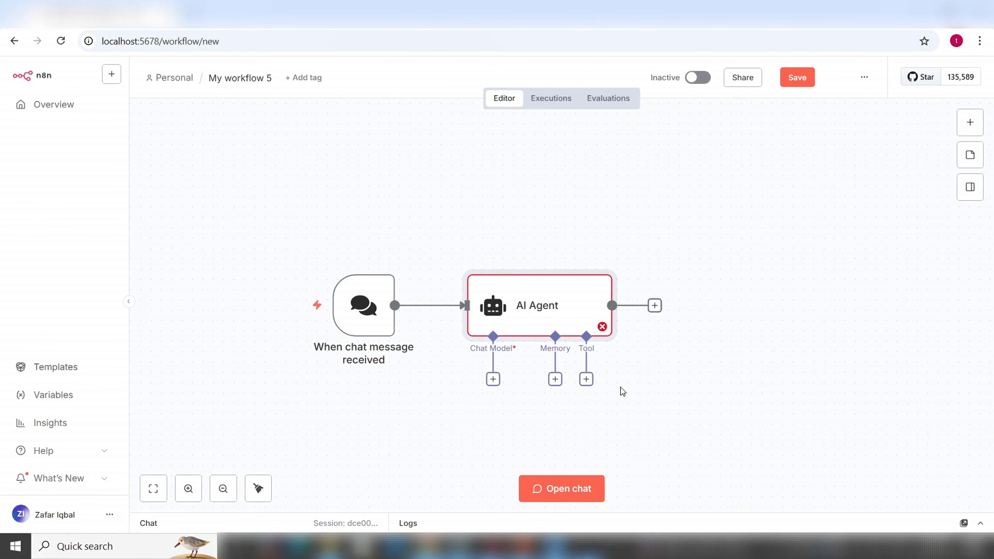
pyautogui.scroll(-1, 656, 398)
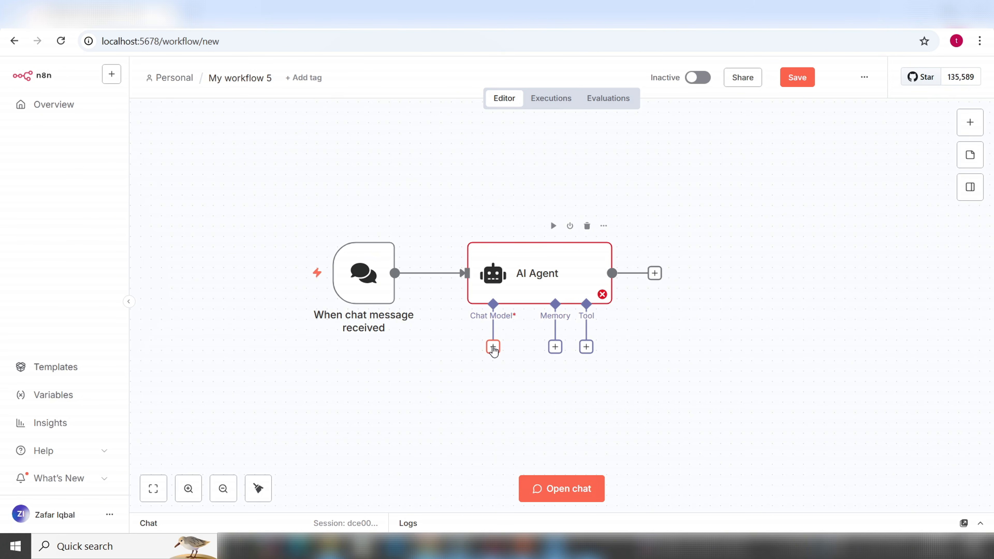
# Pick Google Gemini Chat Model from the Language Models list as the AI Agent's chat model
pyautogui.click(493, 347)
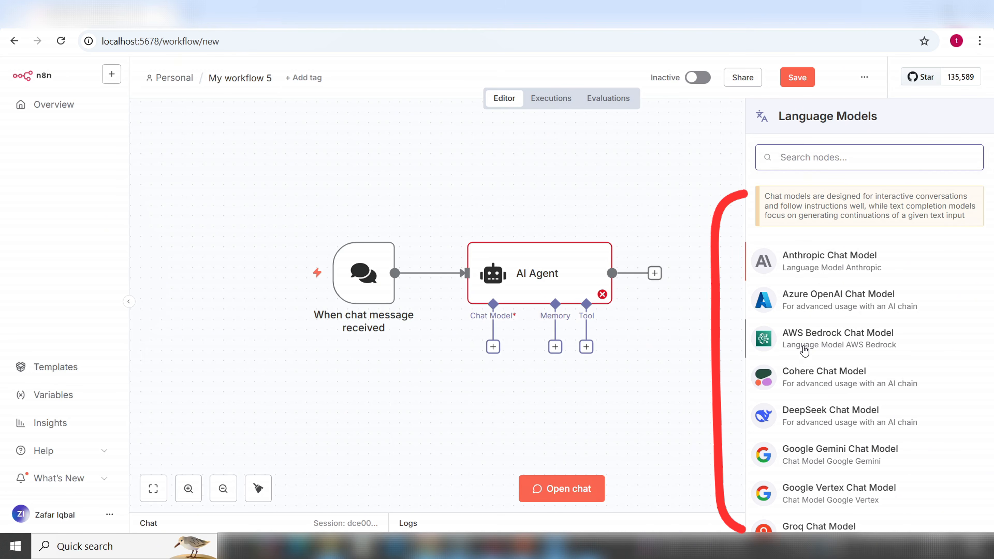
pyautogui.scroll(-3, 806, 345)
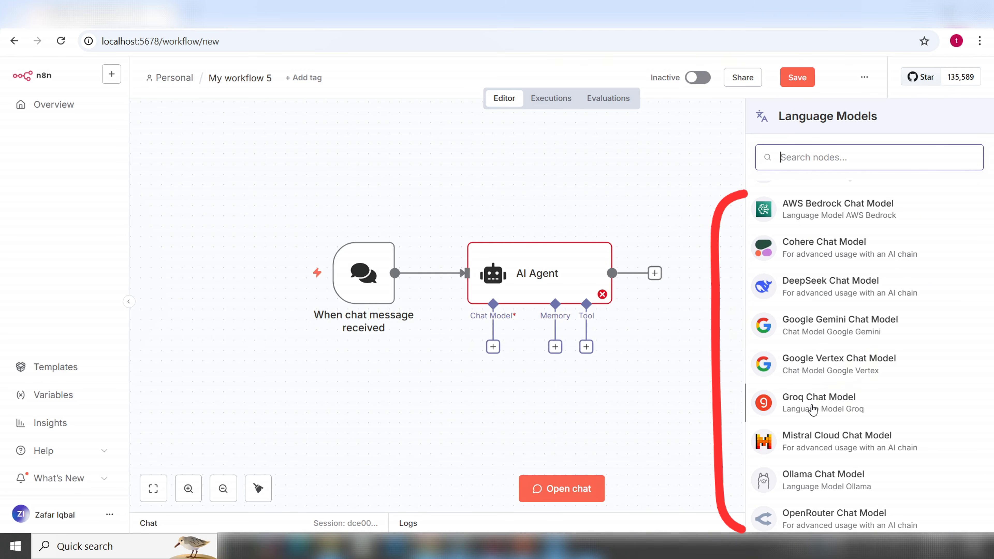
pyautogui.scroll(-1, 841, 425)
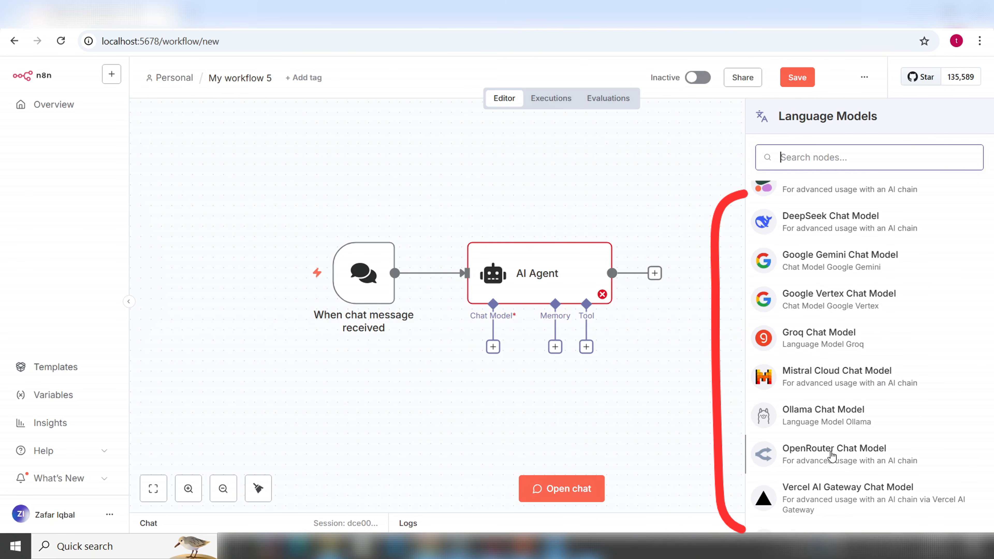
pyautogui.scroll(-2, 832, 455)
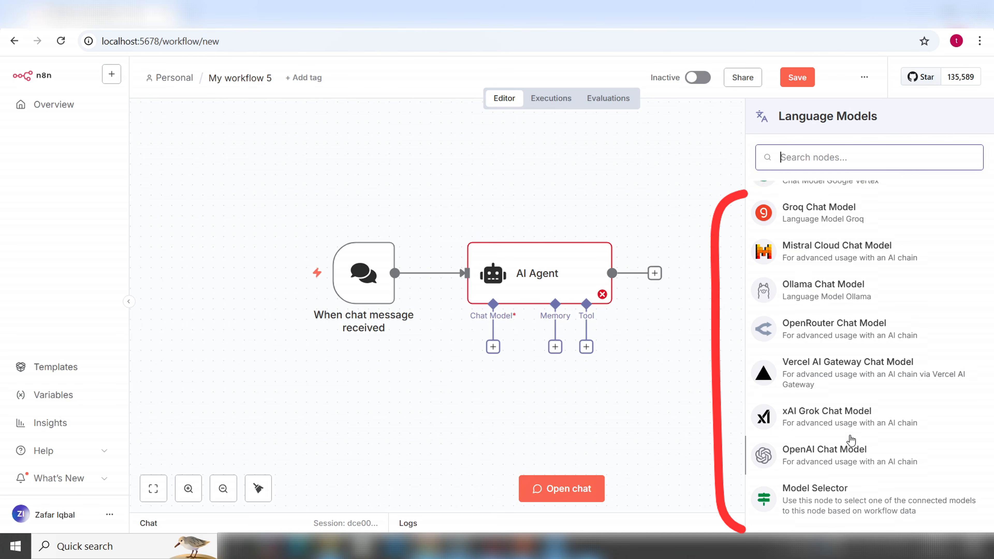
pyautogui.scroll(3, 850, 443)
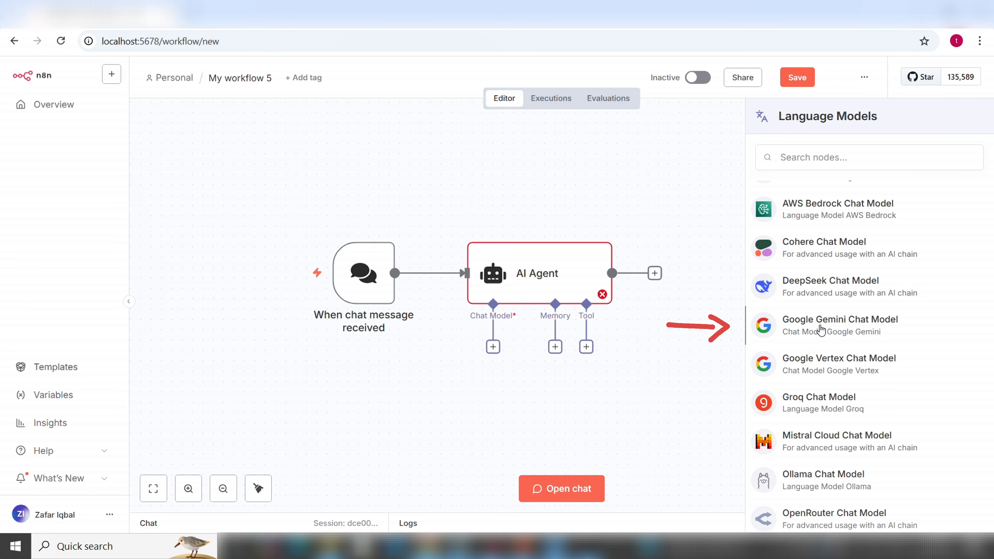
pyautogui.click(821, 328)
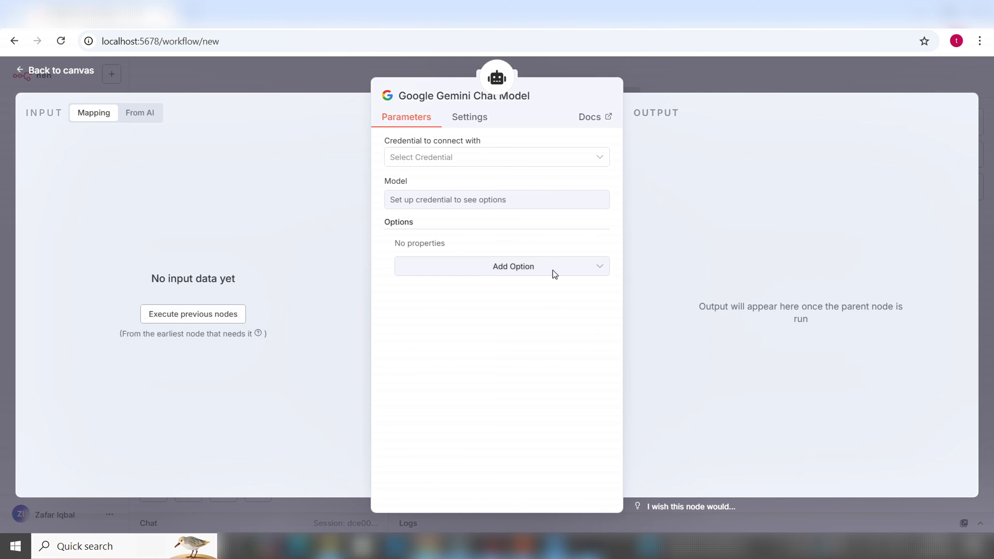
# Start a new Google Gemini API credential, selecting the default host and the empty API Key field
pyautogui.click(601, 163)
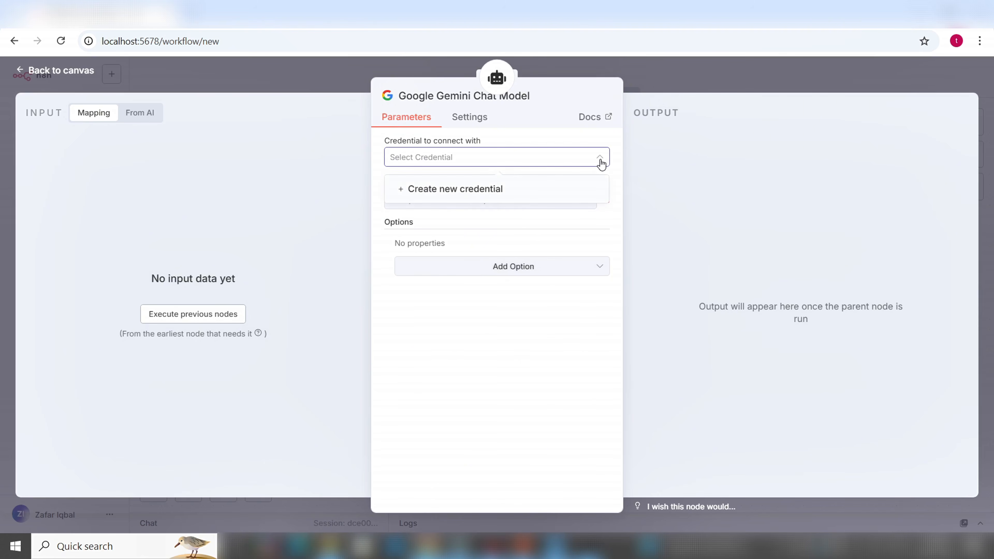
pyautogui.click(496, 190)
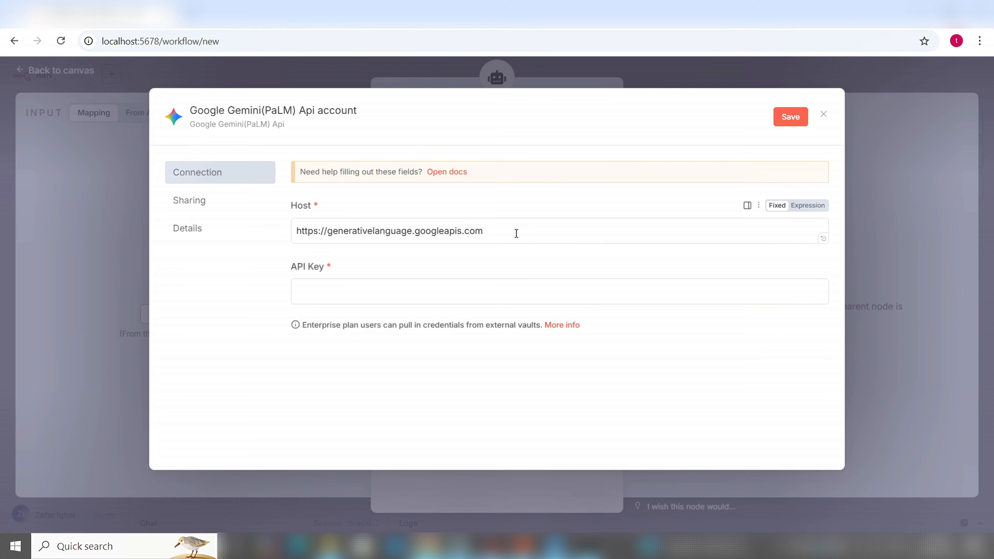
pyautogui.moveTo(516, 233); pyautogui.dragTo(378, 221)
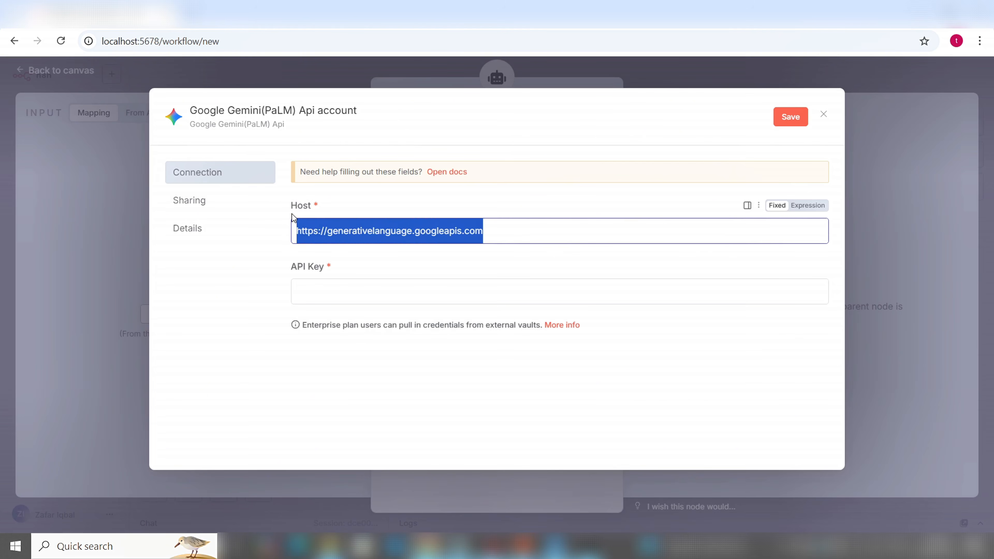
pyautogui.click(333, 298)
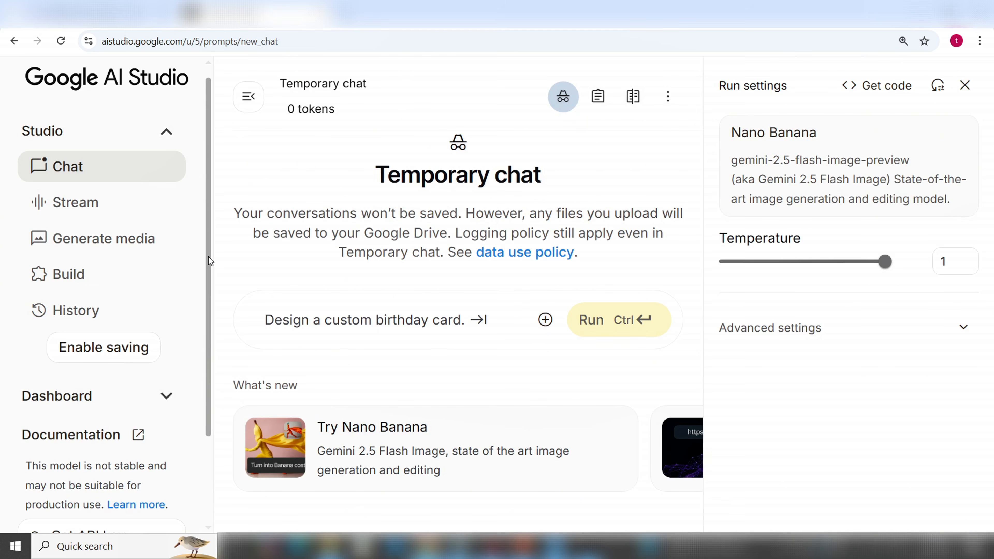
# In Google AI Studio, create a Gemini API key in a new Google Cloud project
pyautogui.moveTo(208, 256); pyautogui.dragTo(209, 363)
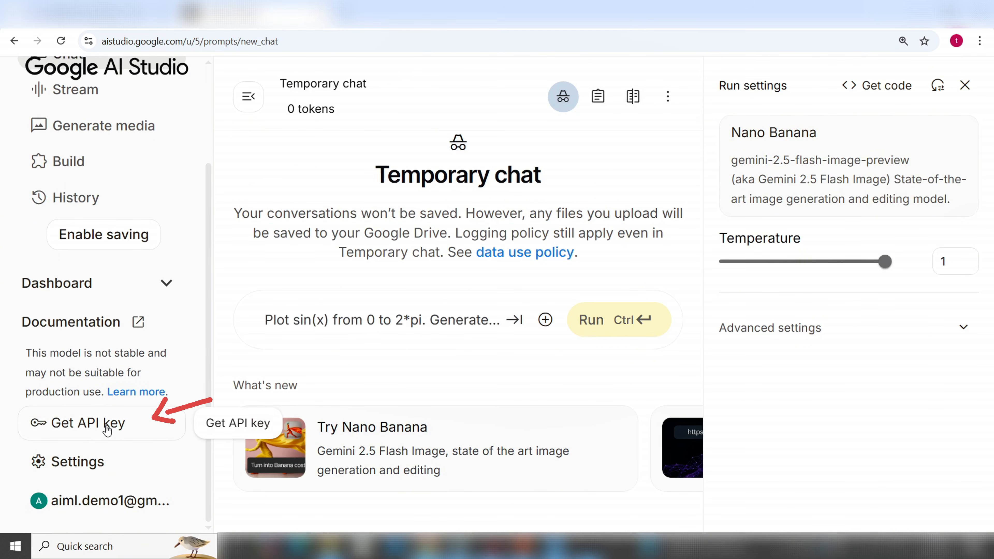
pyautogui.click(147, 427)
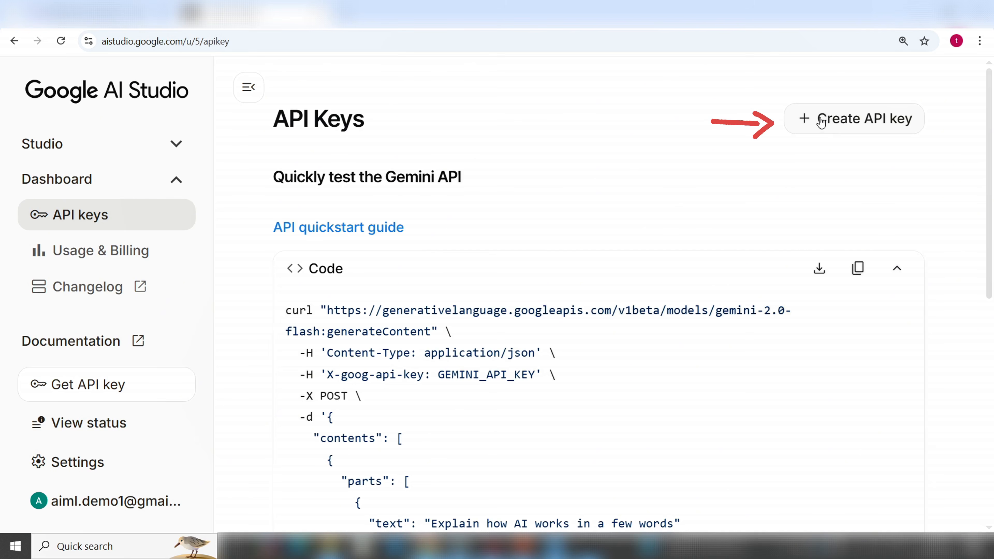
pyautogui.click(821, 122)
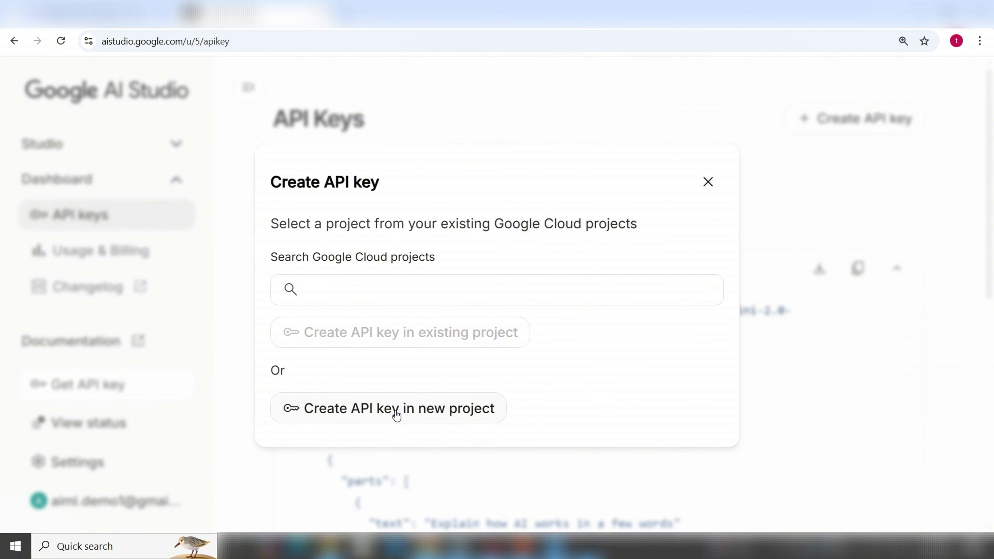
pyautogui.click(396, 413)
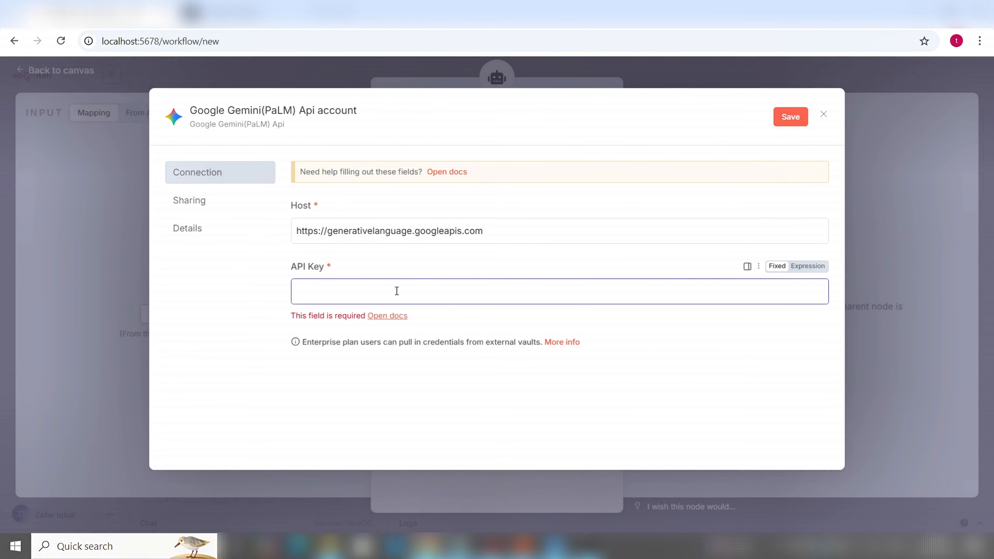
# Paste the new API key and save so the Gemini connection tests successfully, then close the credential
pyautogui.hotkey('ctrl', 'v')
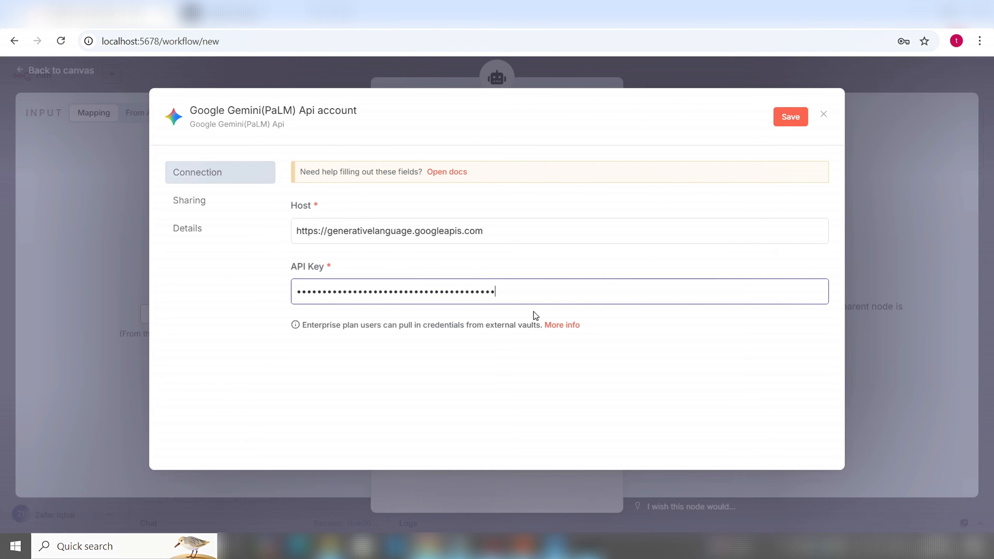
pyautogui.click(788, 123)
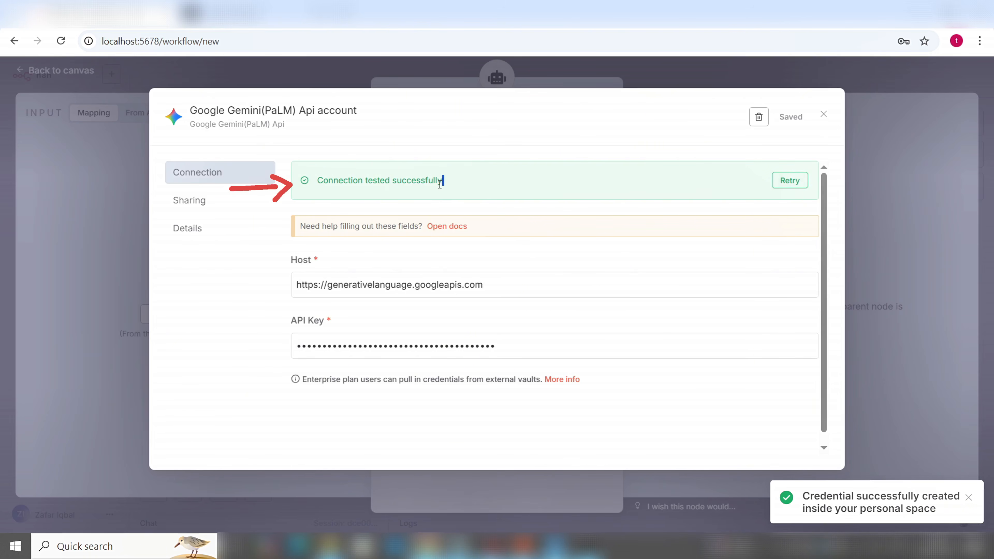
pyautogui.moveTo(444, 182); pyautogui.dragTo(315, 185)
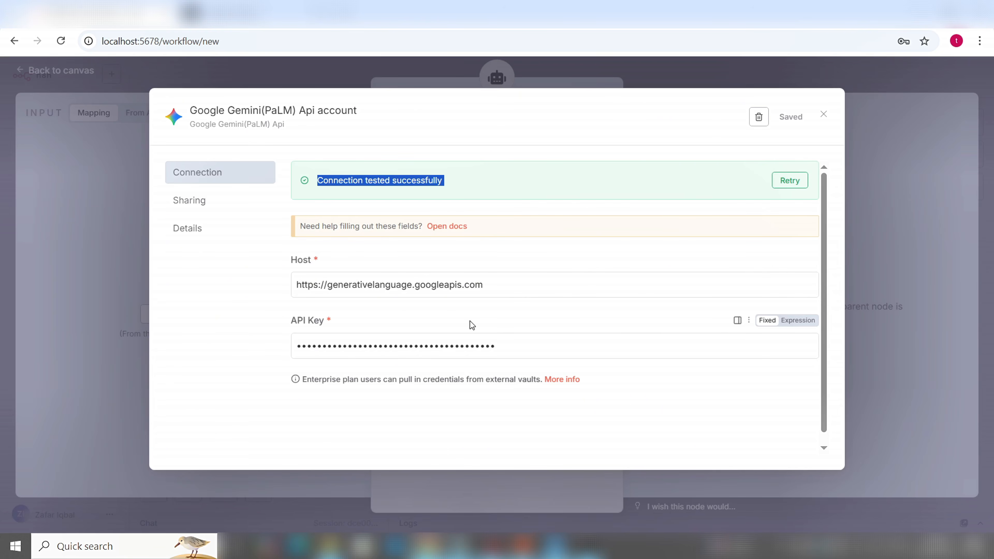
pyautogui.click(824, 114)
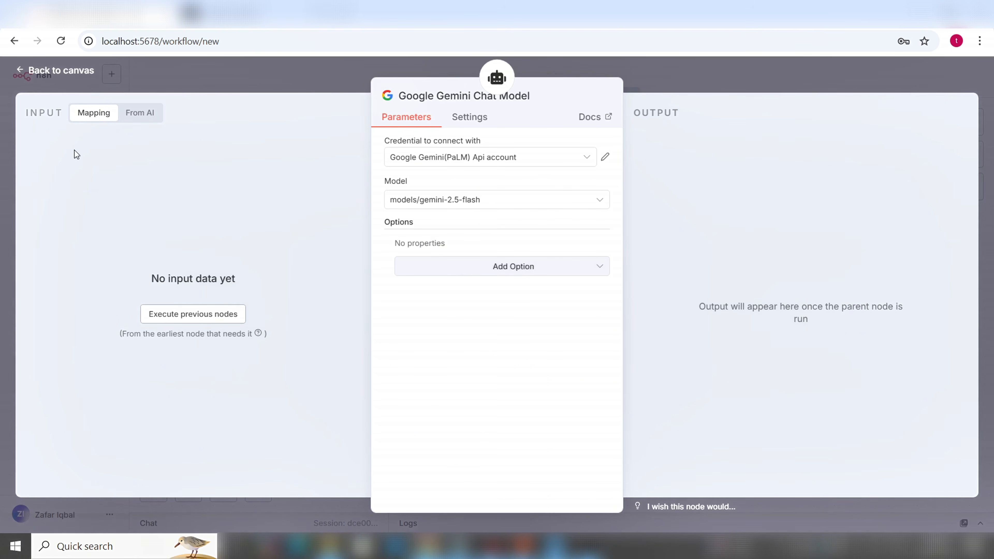
# Return to the workflow canvas and open the chat trigger's test chat
pyautogui.click(61, 70)
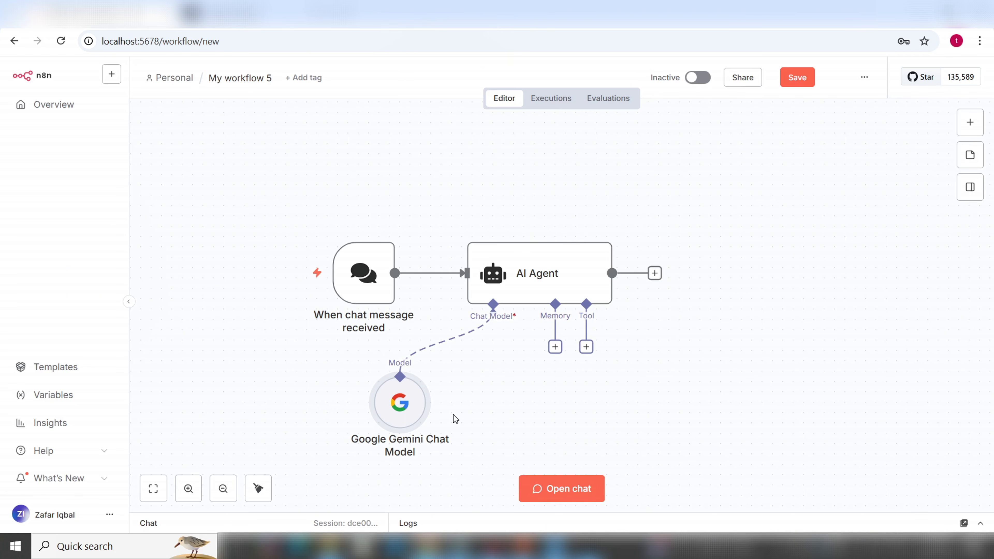
pyautogui.moveTo(366, 282)
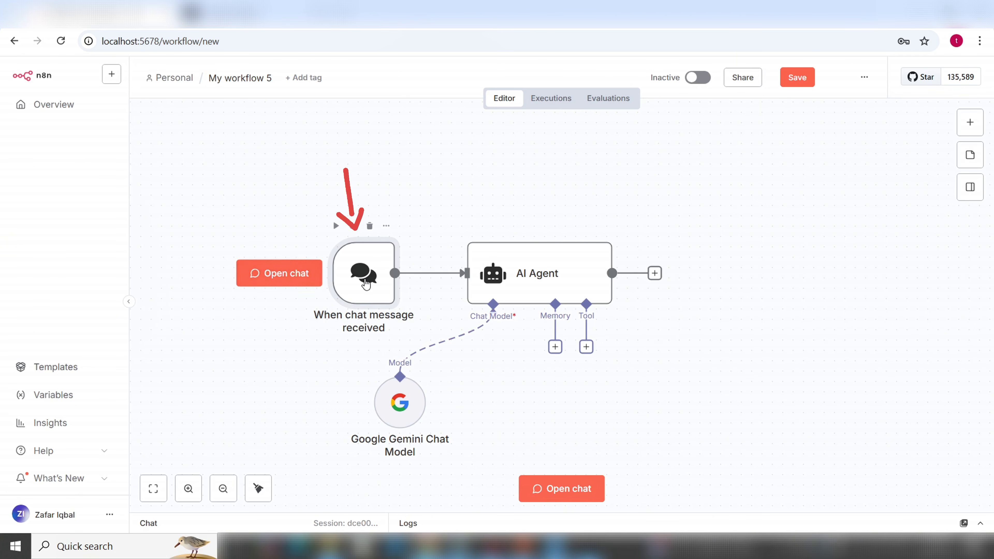
pyautogui.click(285, 278)
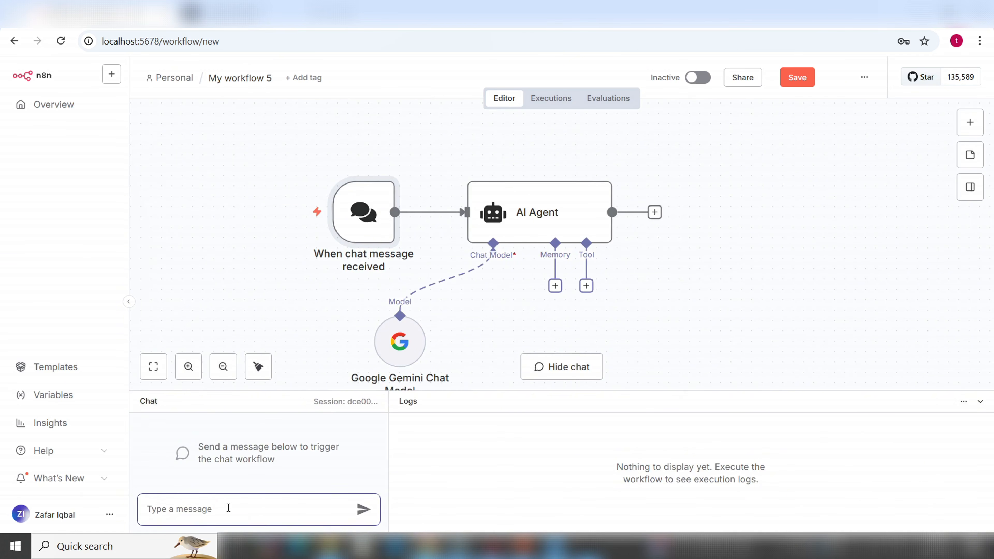
# Send 'How are you ?' to the agent and review Gemini's reply in the model's output log
pyautogui.write('How are you ?')
pyautogui.press('Return')
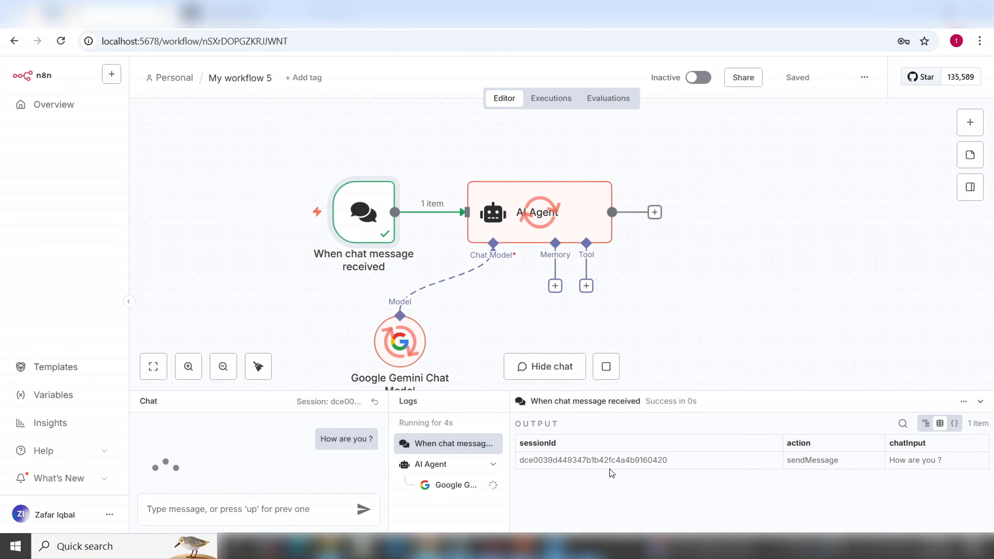
pyautogui.click(449, 486)
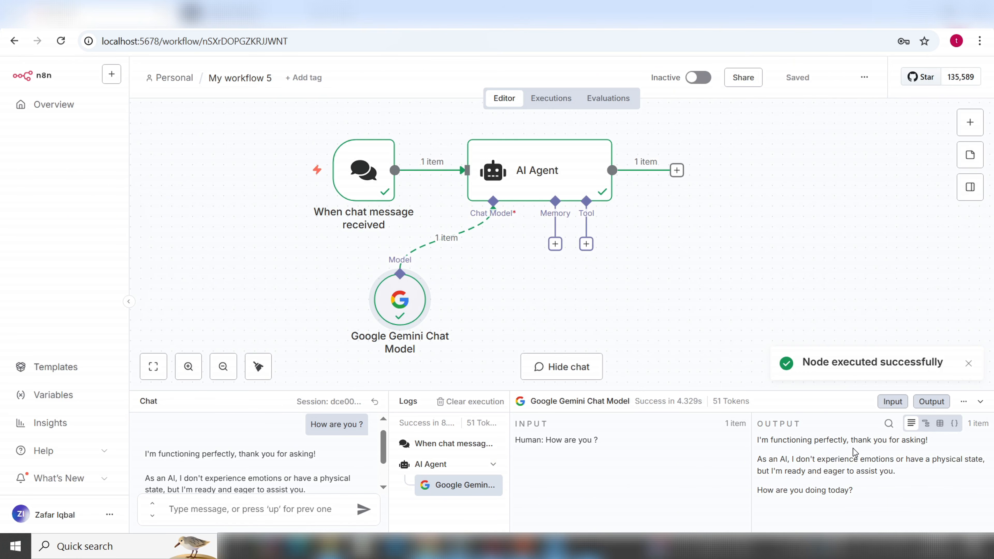
pyautogui.moveTo(933, 444); pyautogui.dragTo(758, 446)
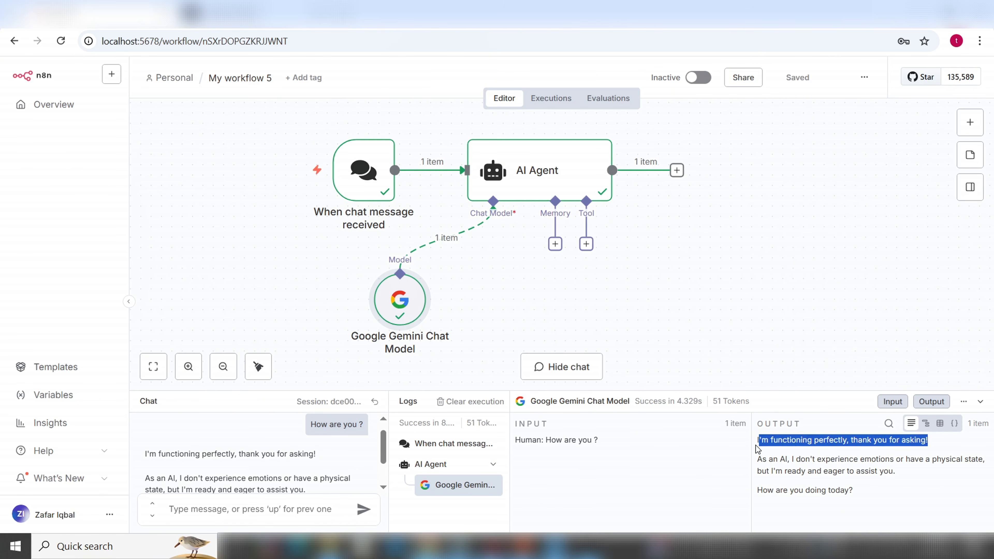
pyautogui.click(757, 446)
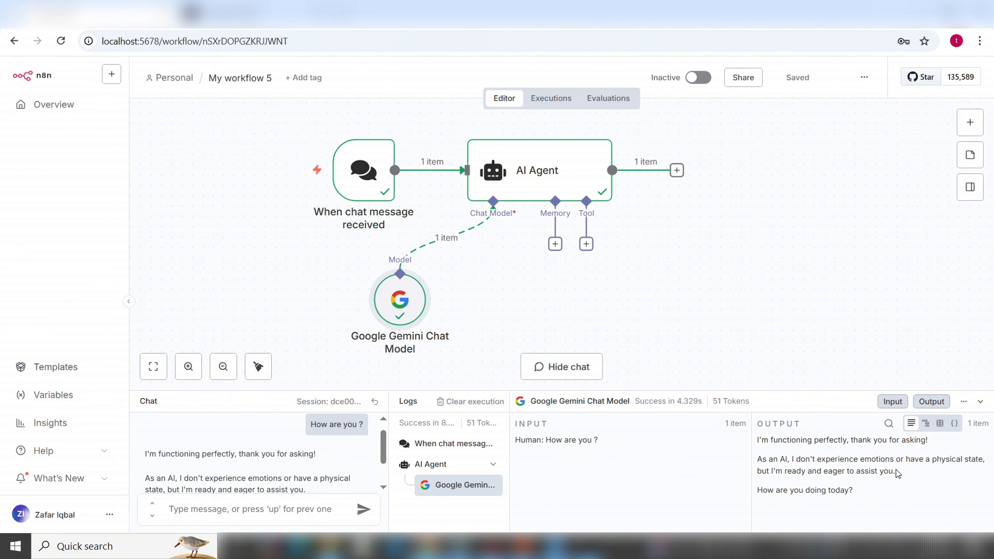
pyautogui.moveTo(758, 471); pyautogui.dragTo(756, 492)
pyautogui.click(853, 493)
# Send a chat message giving your name and asking 'what is your name ?', receiving the agent's reply
pyautogui.click(265, 508)
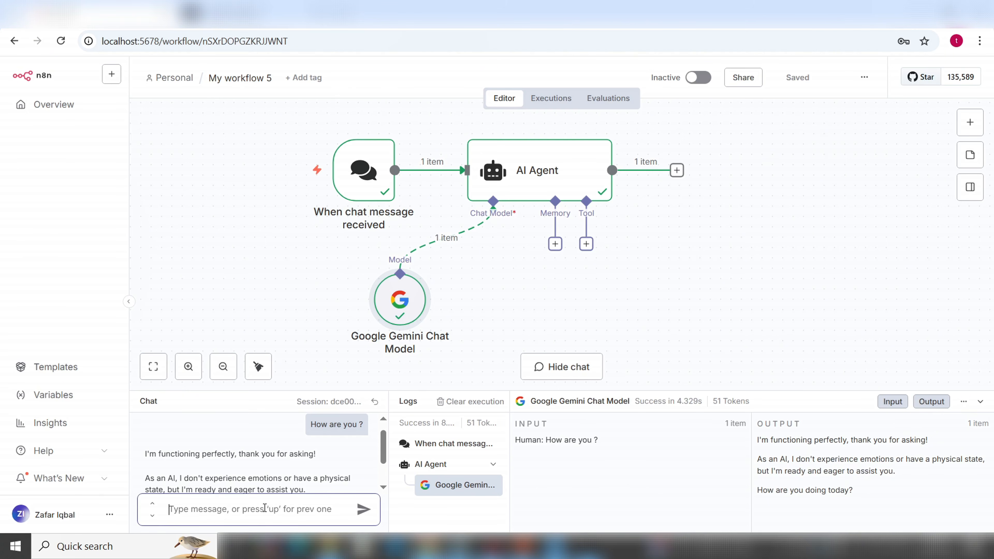
pyautogui.write('My name')
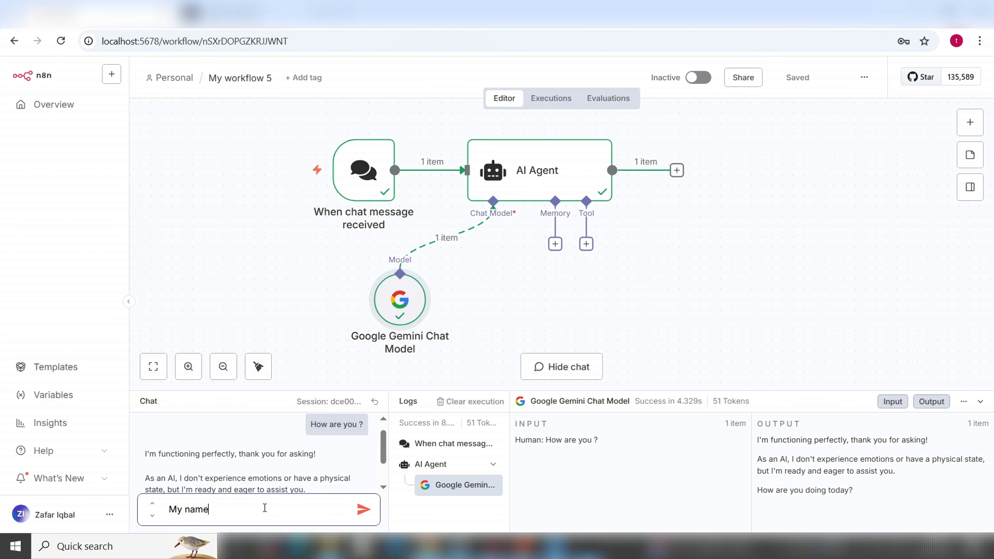
pyautogui.write(' is Zafar, what is your name ?')
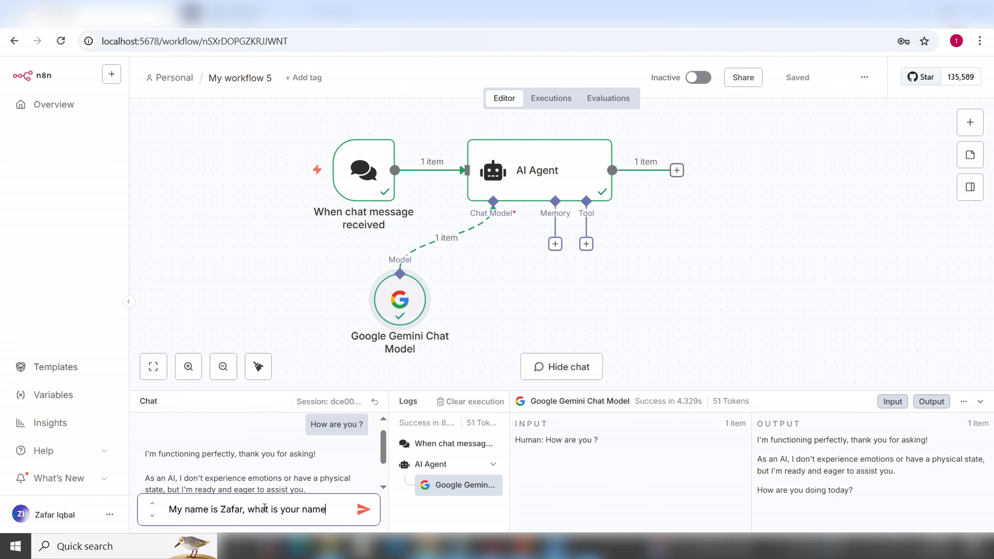
pyautogui.press('Return')
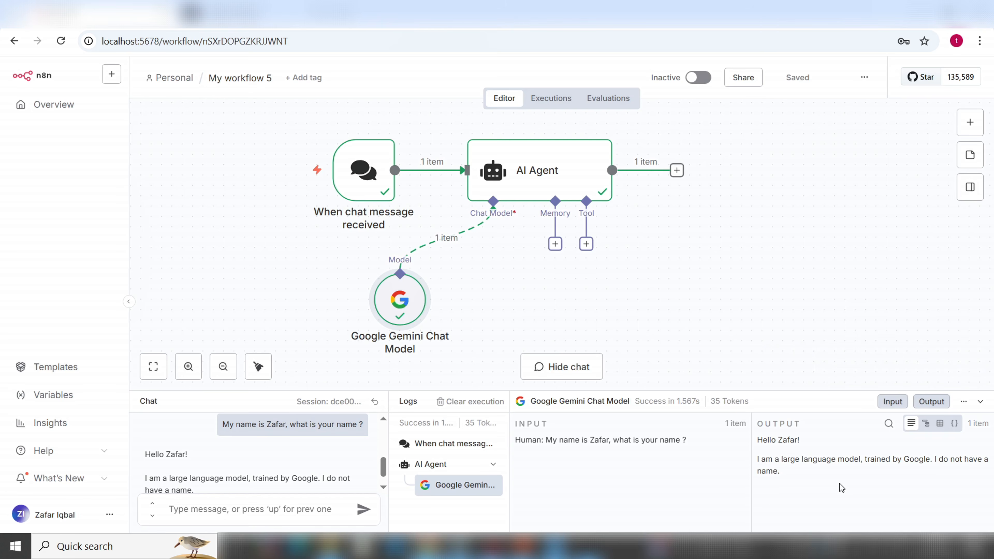
pyautogui.click(322, 511)
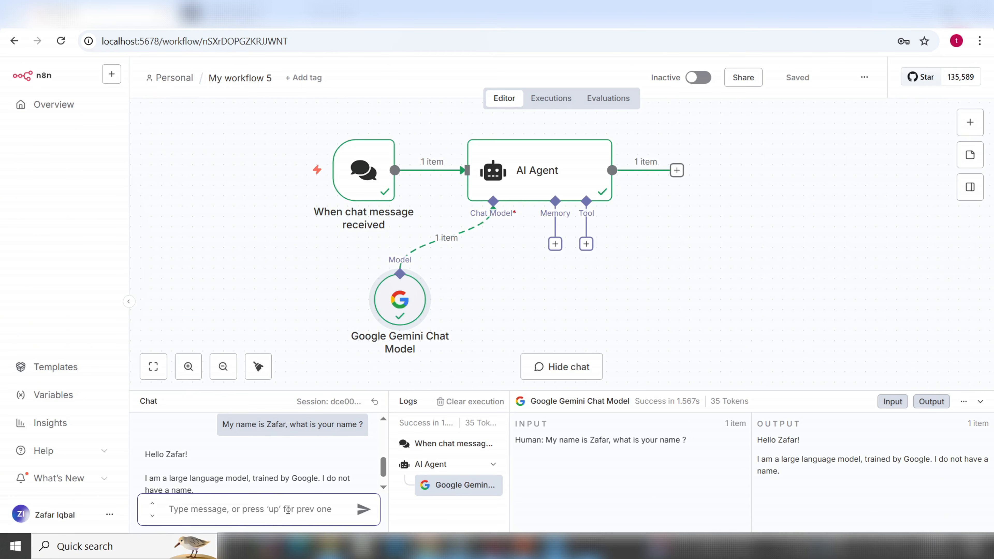
# Ask 'What is my name', see the agent cannot recall it, and open its memory options
pyautogui.write('What is')
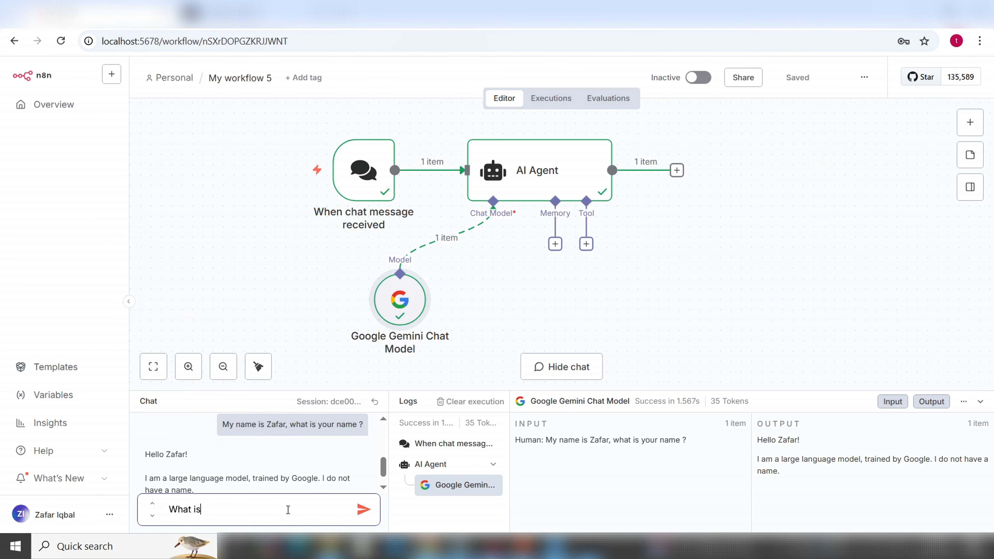
pyautogui.write(' my name')
pyautogui.press('Return')
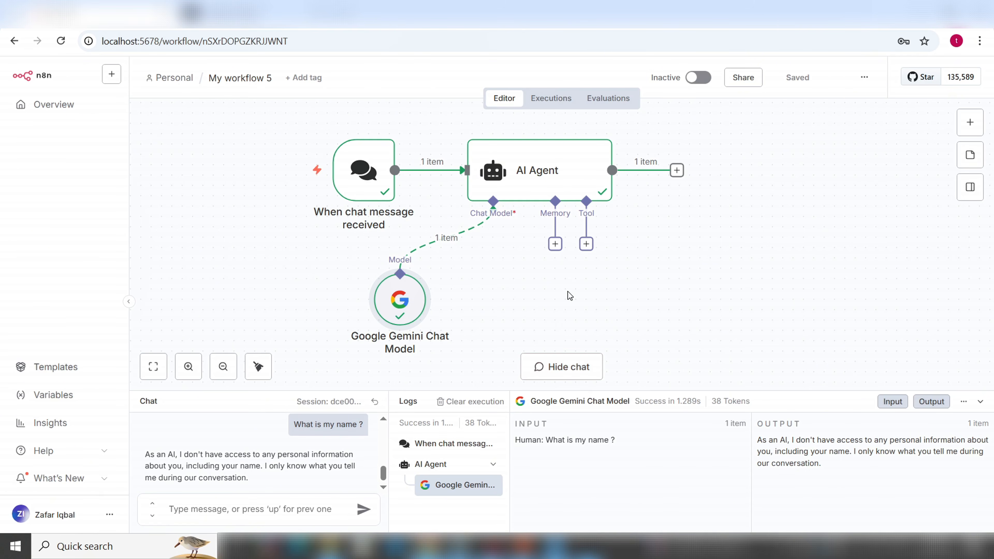
pyautogui.click(555, 244)
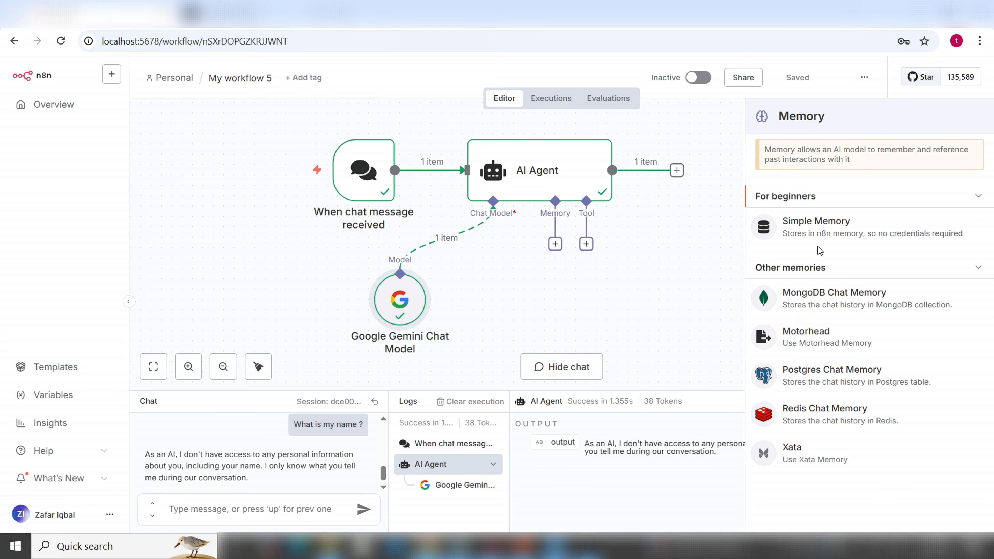
# Attach a Simple Memory node with a context window of 5 to the AI Agent
pyautogui.click(819, 231)
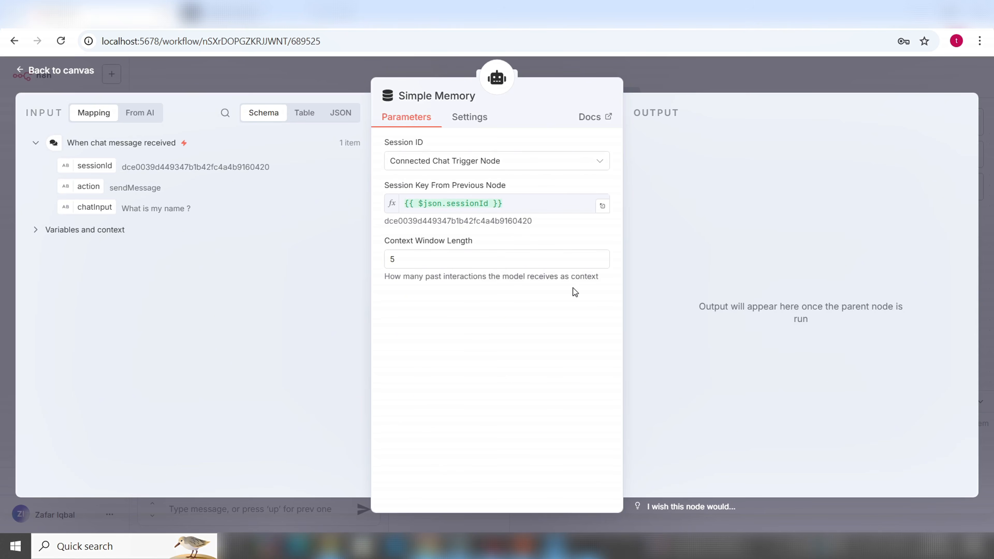
pyautogui.click(61, 72)
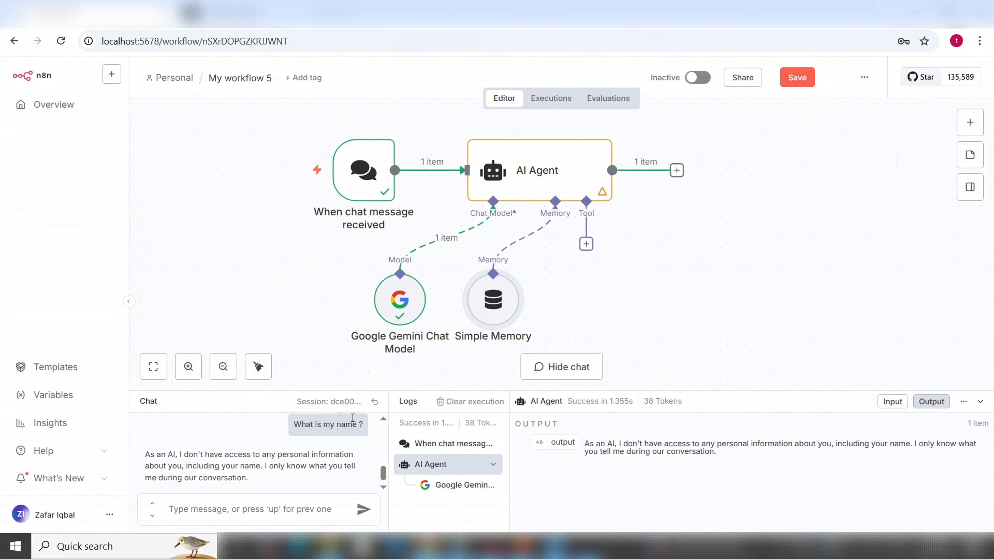
# Reset the chat session and send the agent a message introducing yourself by name
pyautogui.click(375, 401)
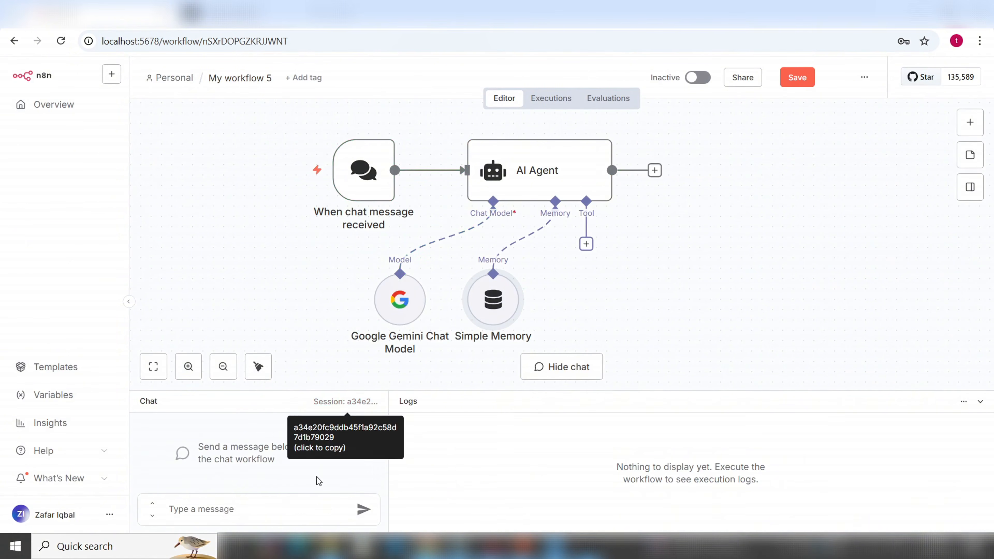
pyautogui.click(261, 511)
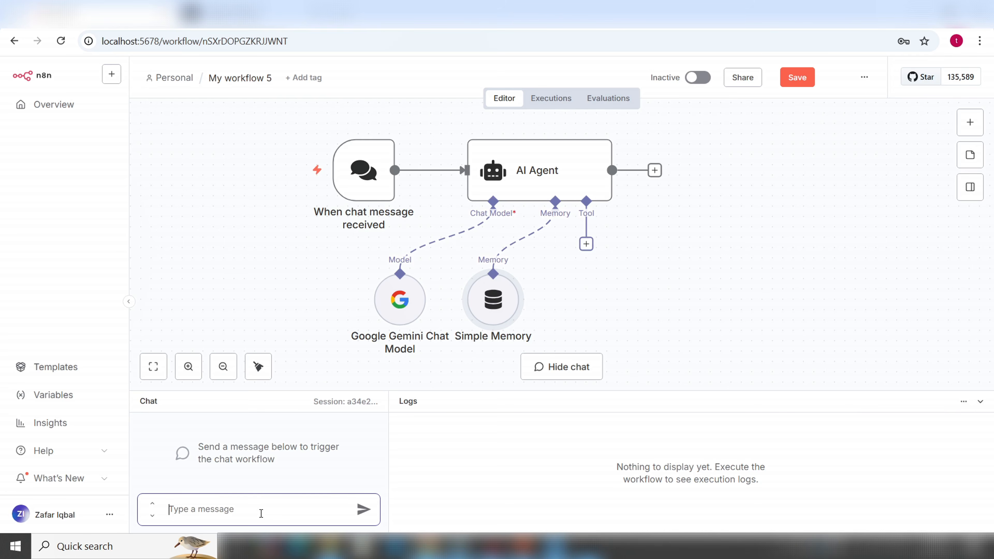
pyautogui.write('M')
pyautogui.press('BackSpace')
pyautogui.write('My name is Zafar')
pyautogui.press('Return')
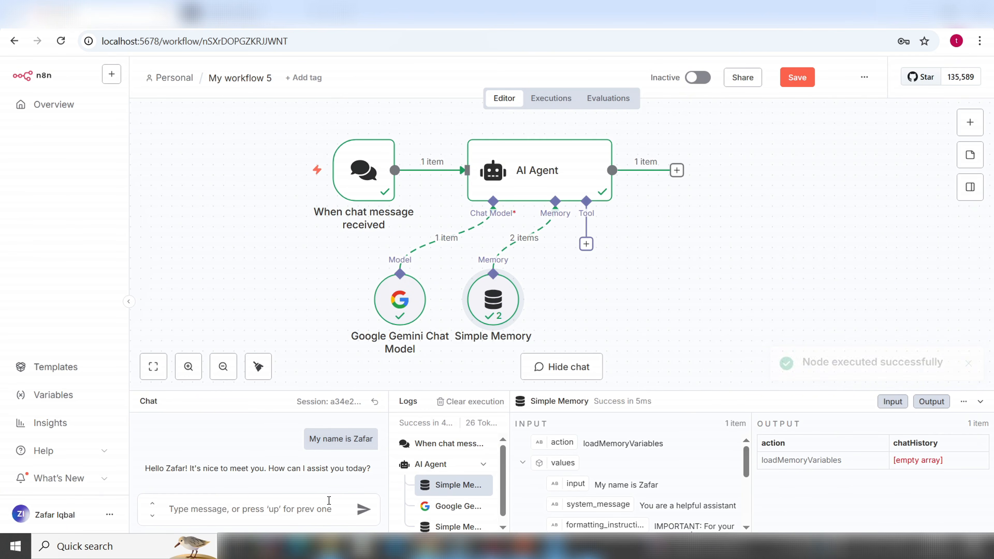
pyautogui.moveTo(145, 468); pyautogui.dragTo(368, 478)
# Ask 'what is my name' and confirm the agent recalls your name correctly
pyautogui.click(306, 510)
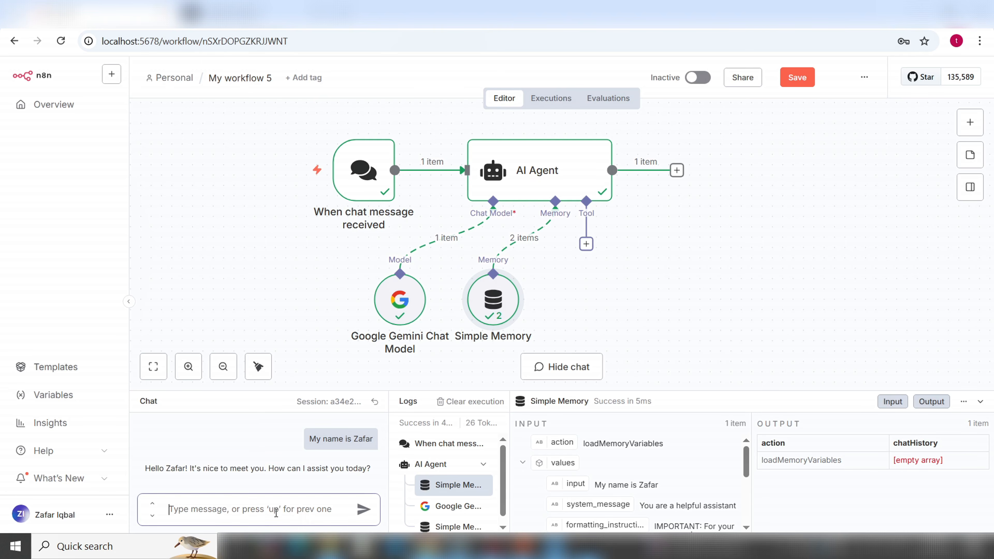
pyautogui.write('what is my name ?')
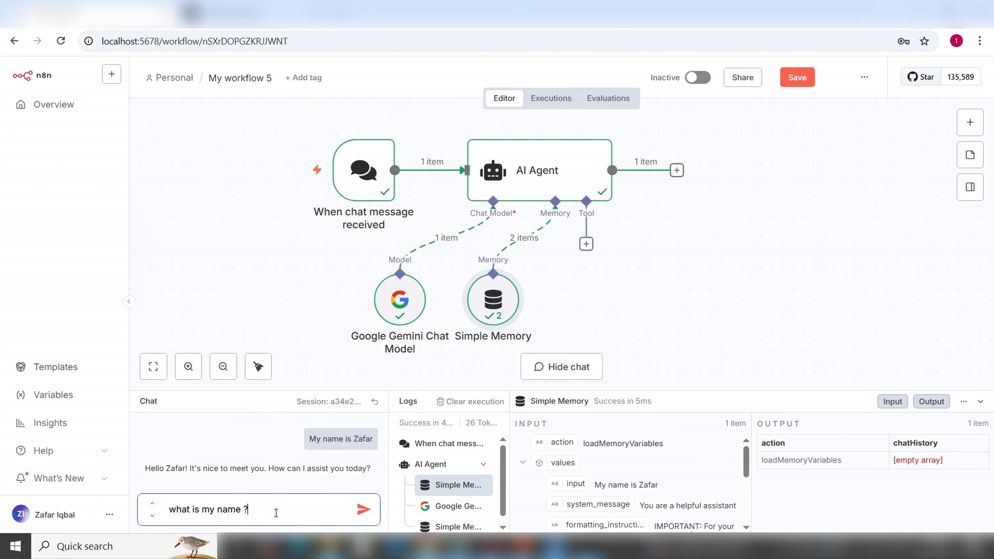
pyautogui.press('Return')
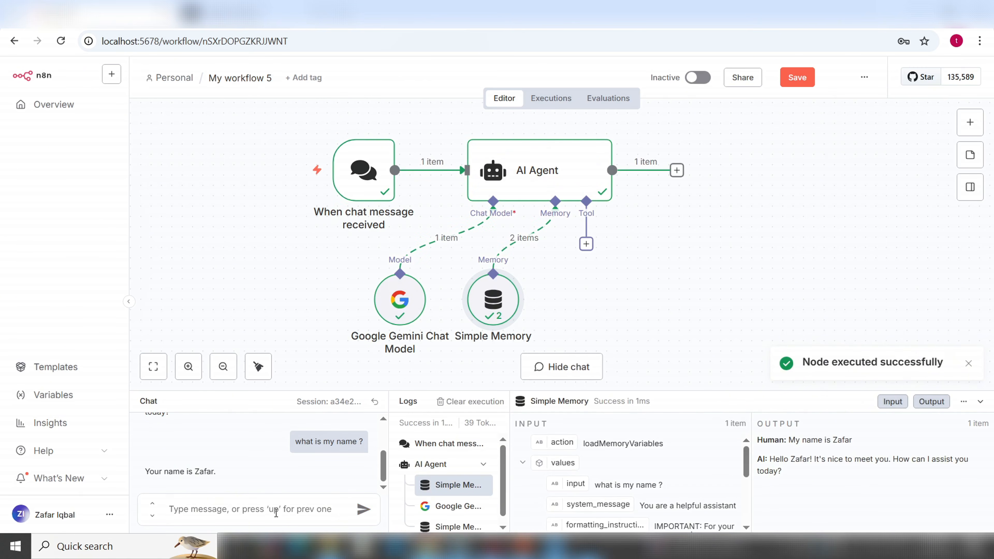
pyautogui.moveTo(219, 474); pyautogui.dragTo(145, 472)
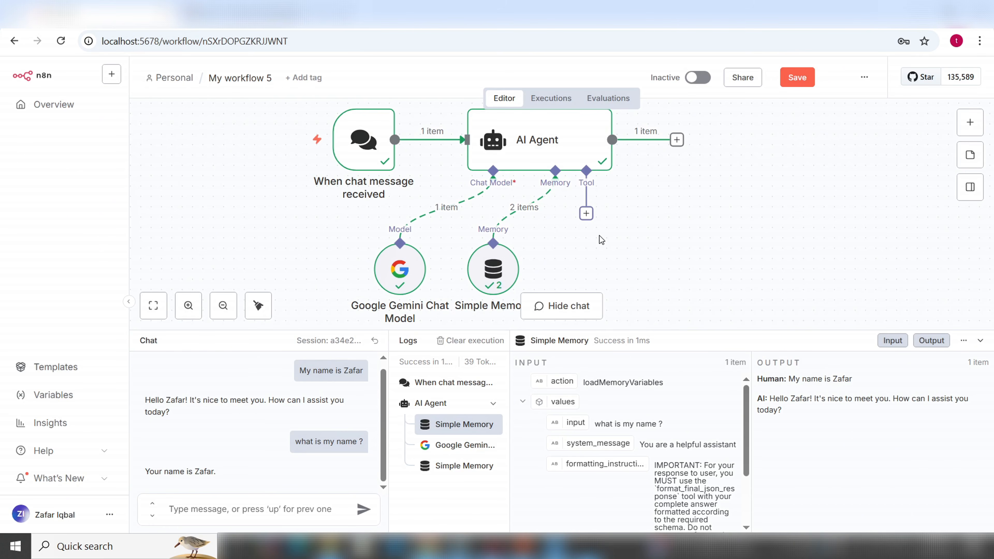
# Add the Gmail Tool to the AI Agent by searching 'gmail' in the Tools panel
pyautogui.click(587, 216)
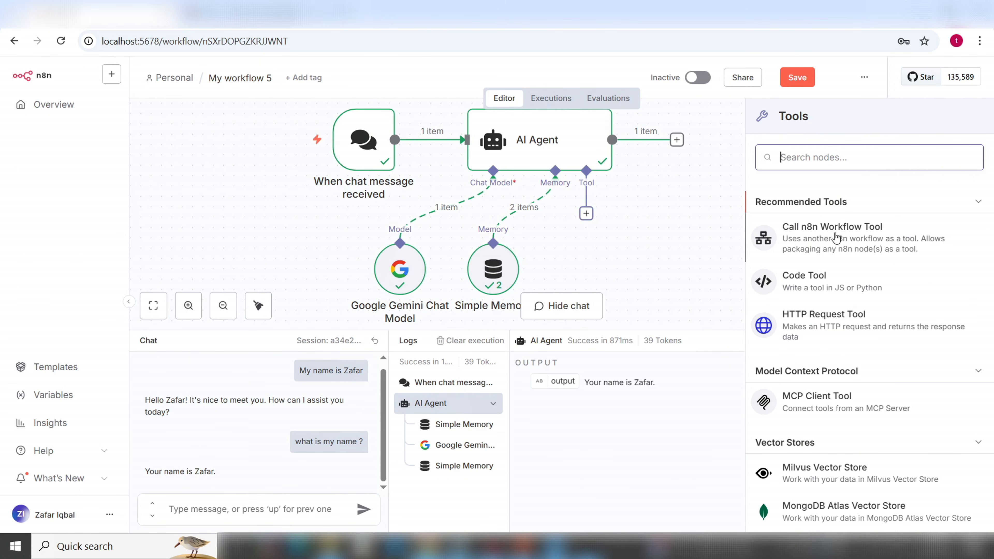
pyautogui.scroll(-6, 836, 237)
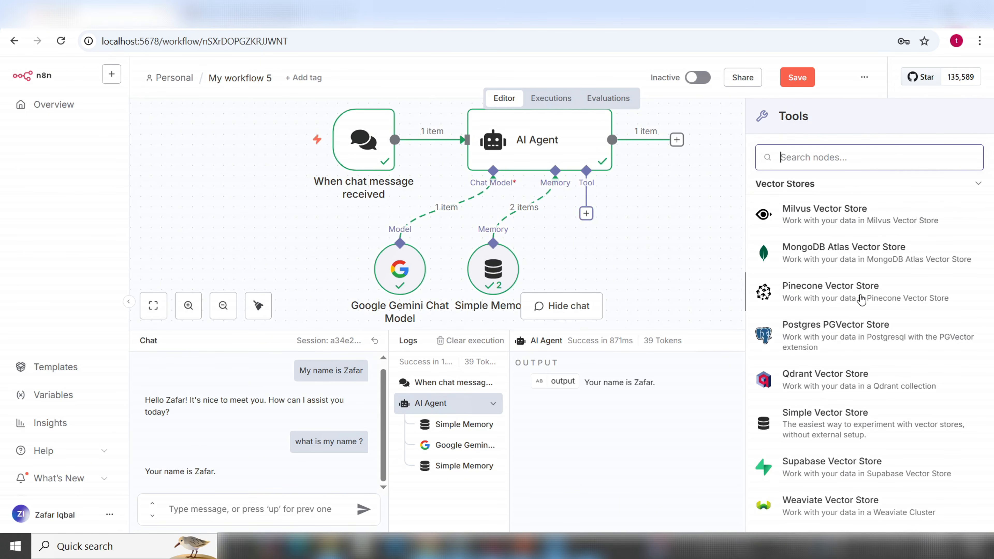
pyautogui.scroll(-5, 858, 301)
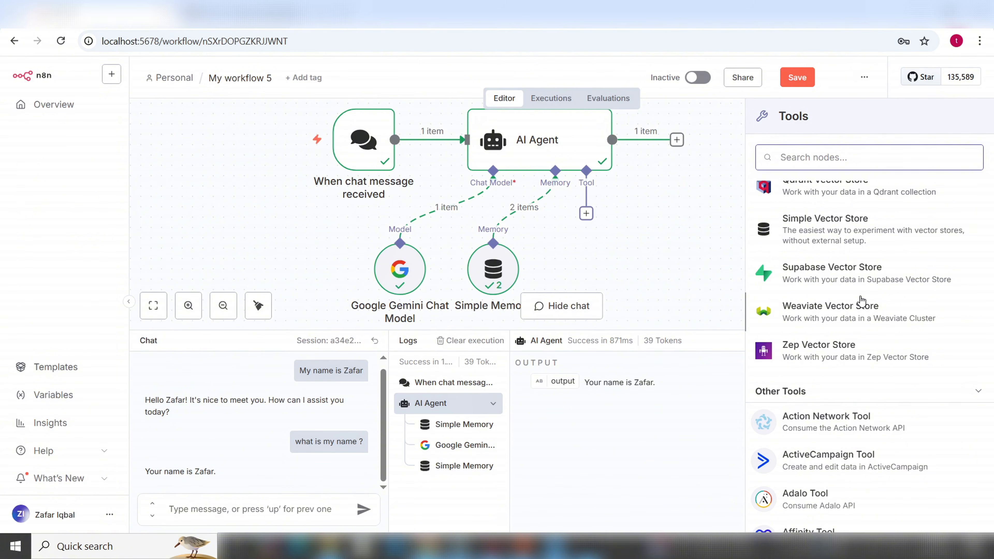
pyautogui.scroll(-2, 862, 301)
pyautogui.scroll(4, 862, 298)
pyautogui.scroll(-2, 865, 299)
pyautogui.scroll(-3, 866, 307)
pyautogui.scroll(-3, 859, 278)
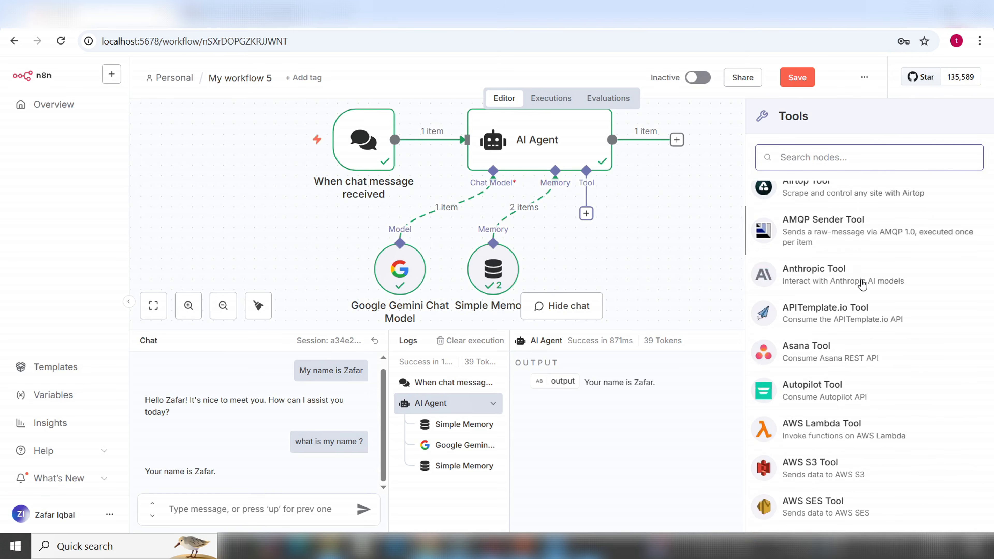
pyautogui.scroll(-3, 863, 285)
pyautogui.scroll(-3, 861, 282)
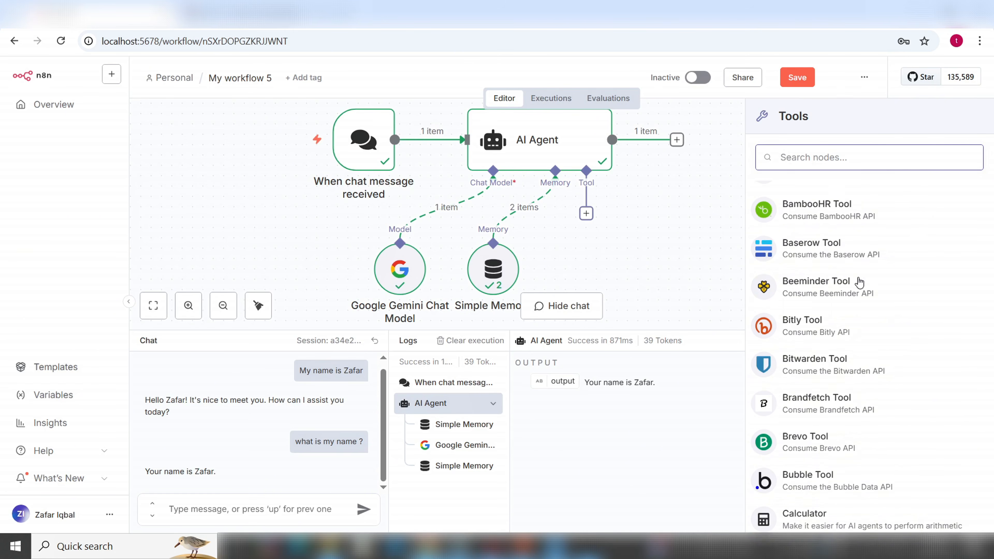
pyautogui.scroll(-5, 859, 283)
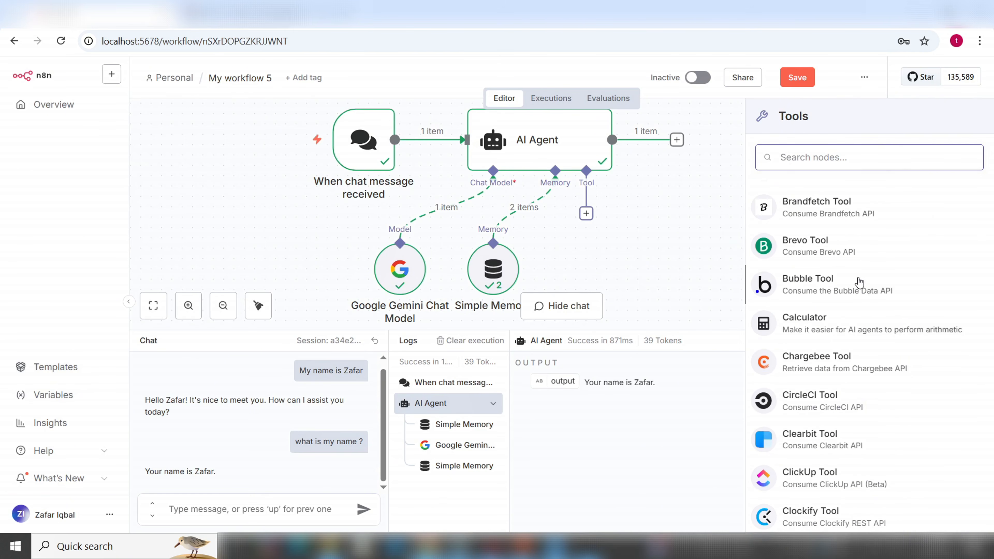
pyautogui.scroll(-10, 859, 282)
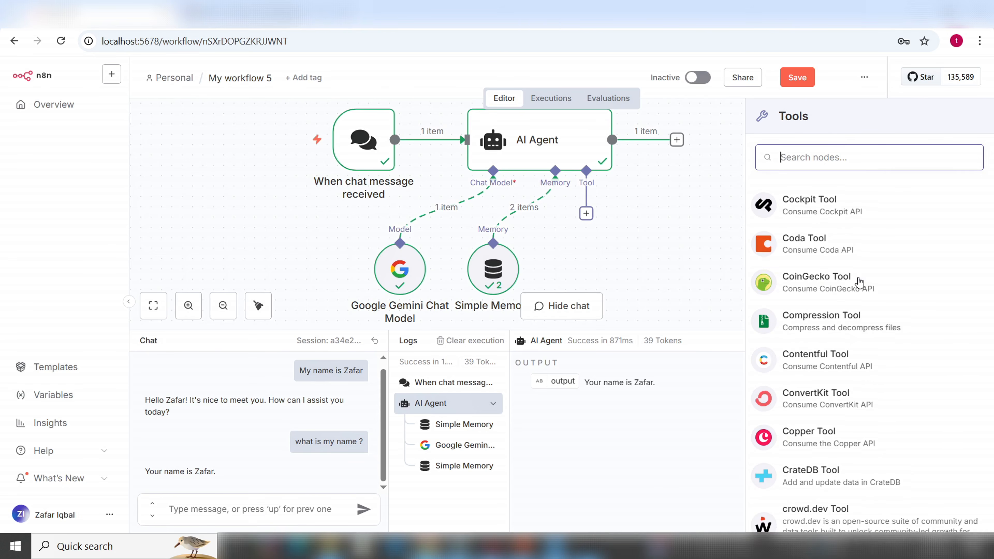
pyautogui.scroll(-12, 859, 282)
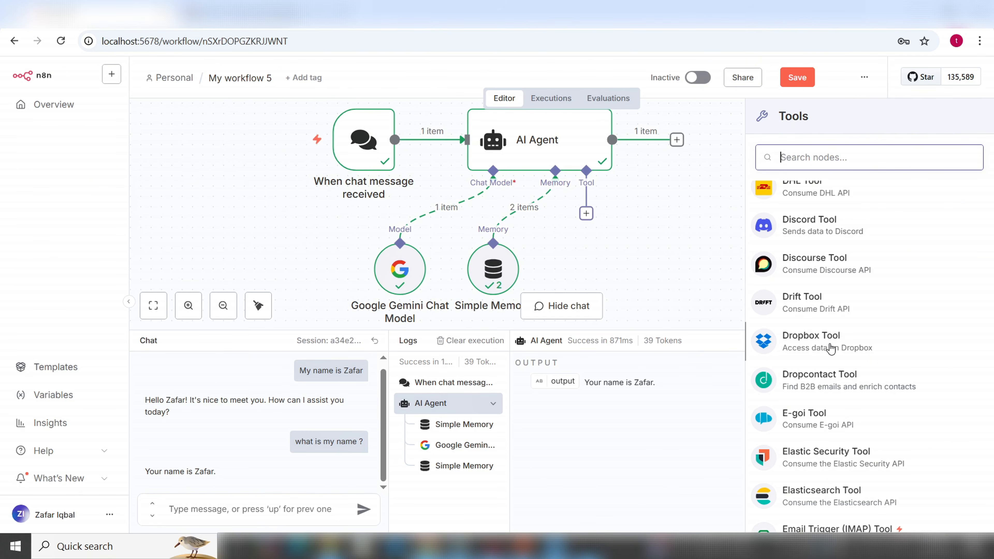
pyautogui.scroll(-5, 881, 401)
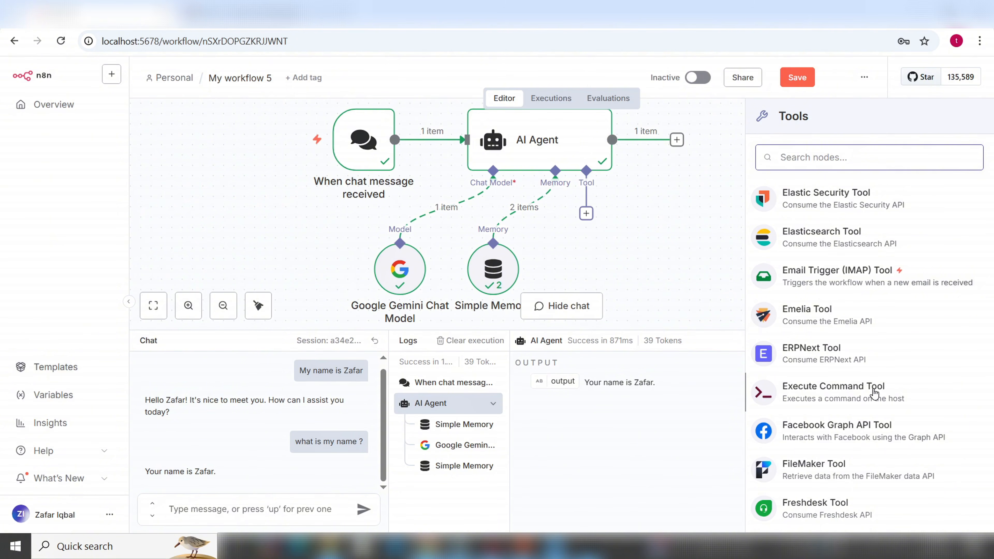
pyautogui.scroll(-5, 871, 390)
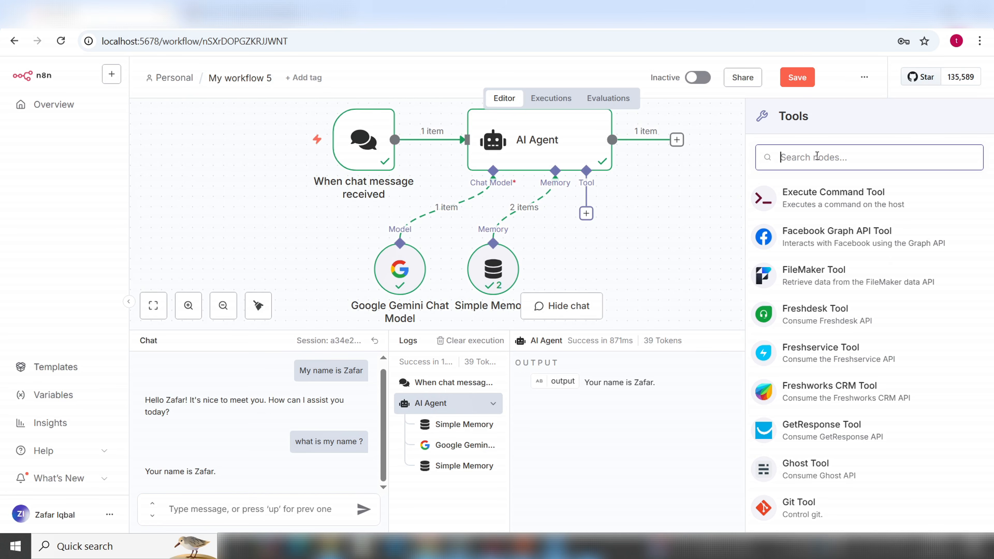
pyautogui.write('gmail')
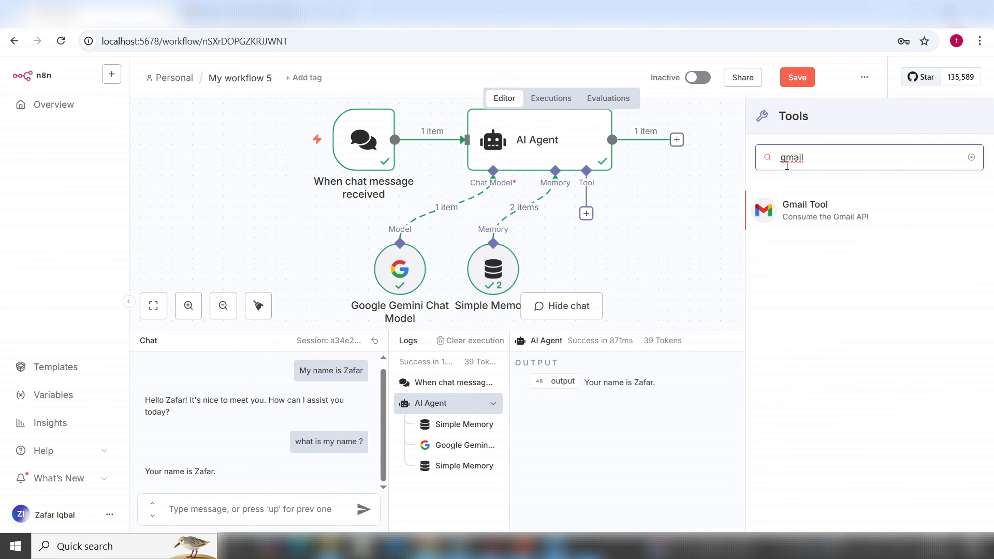
pyautogui.click(802, 213)
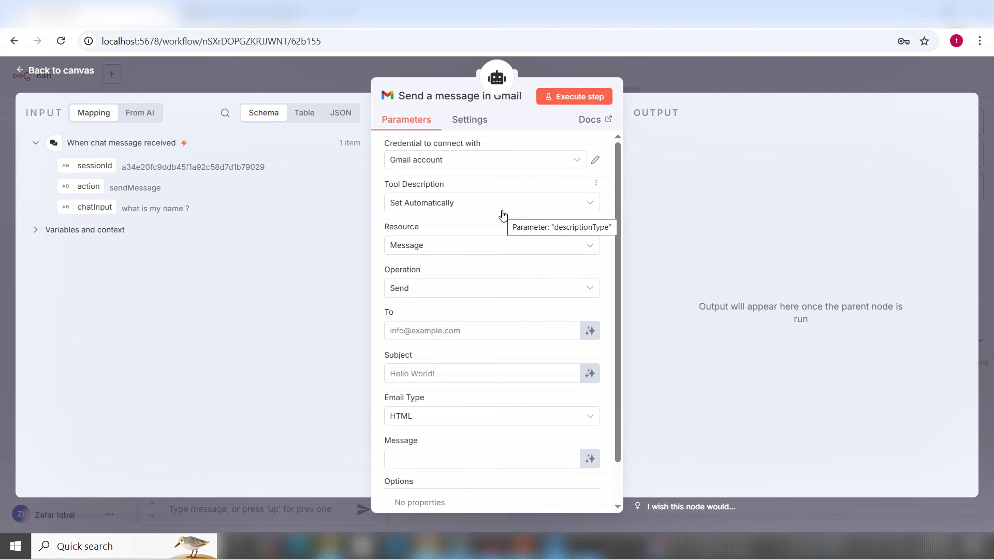
# Connect the Gmail tool to the existing Gmail account credential
pyautogui.click(580, 167)
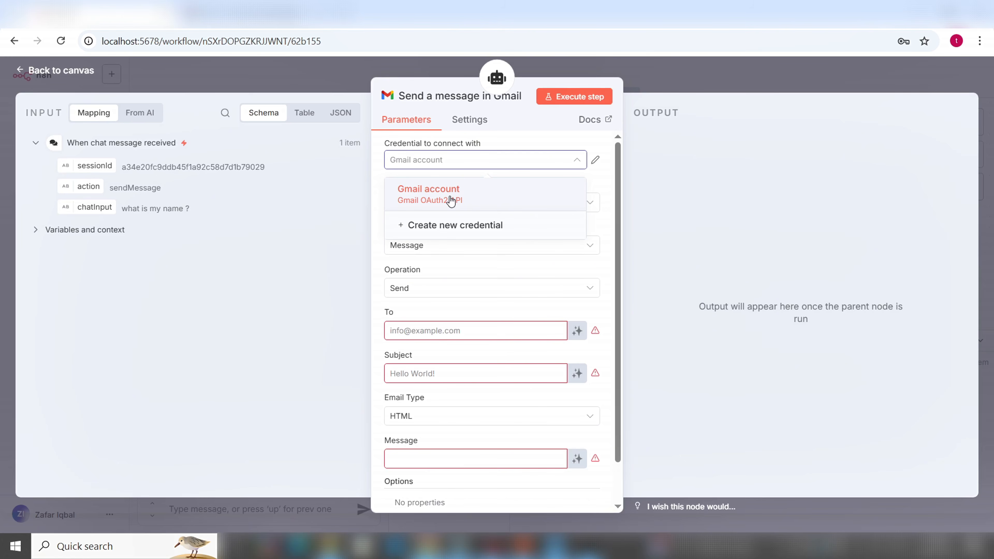
pyautogui.click(451, 200)
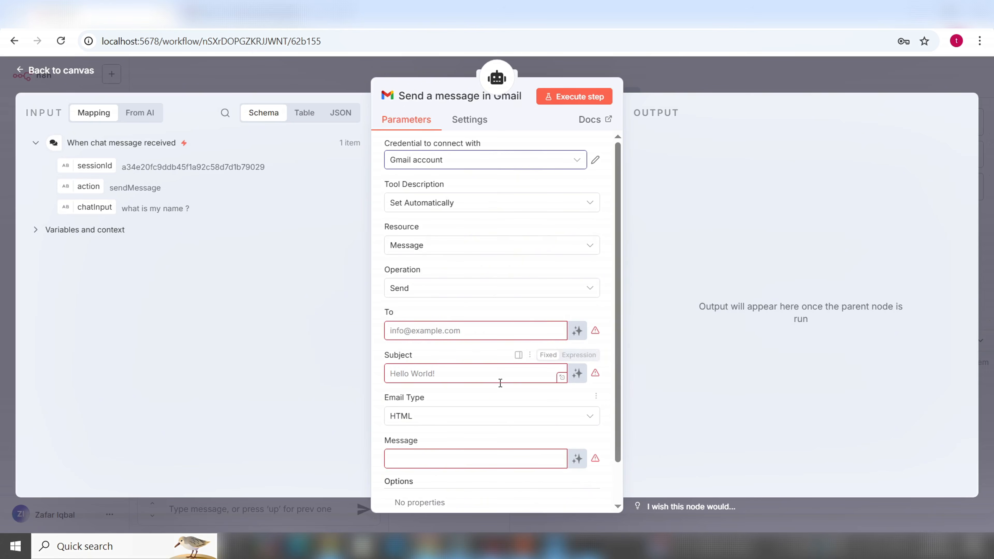
pyautogui.scroll(-1, 500, 384)
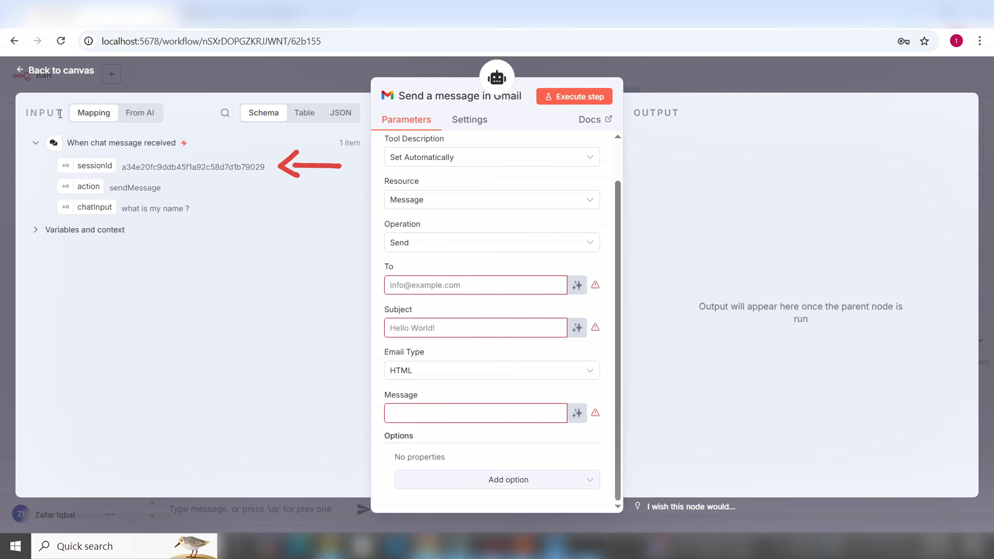
pyautogui.moveTo(60, 114); pyautogui.dragTo(22, 113)
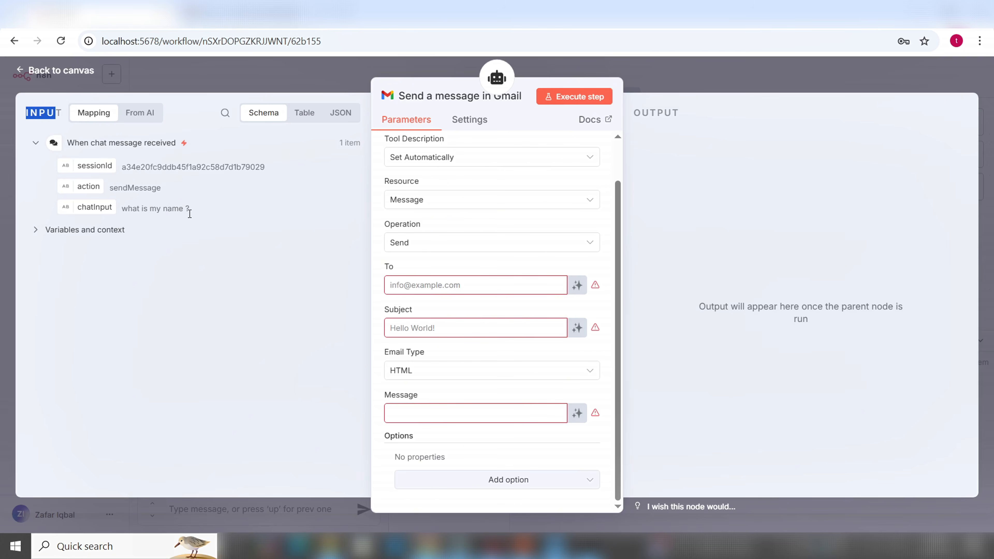
pyautogui.click(38, 235)
# Let the model define the To, Subject and Message fields of the email
pyautogui.click(37, 235)
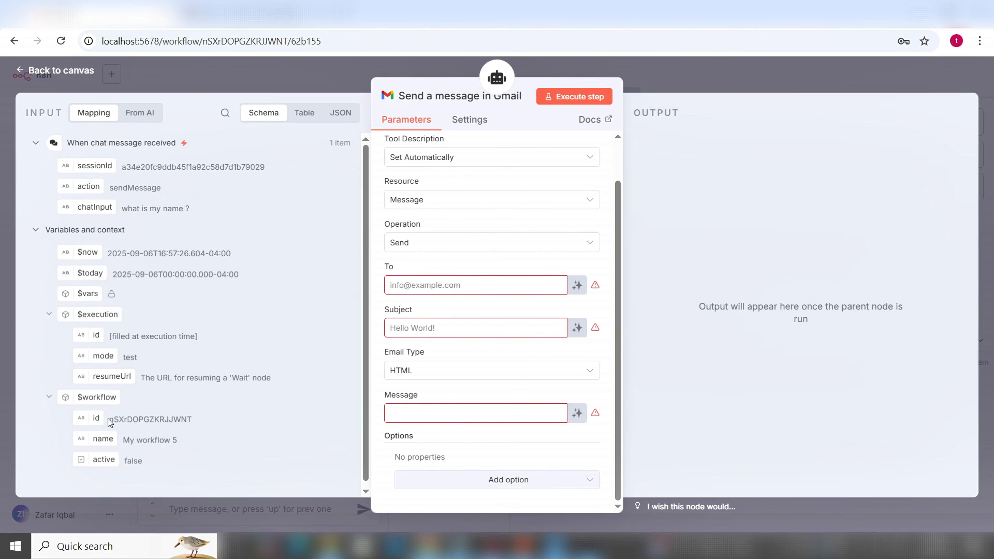
pyautogui.moveTo(98, 288)
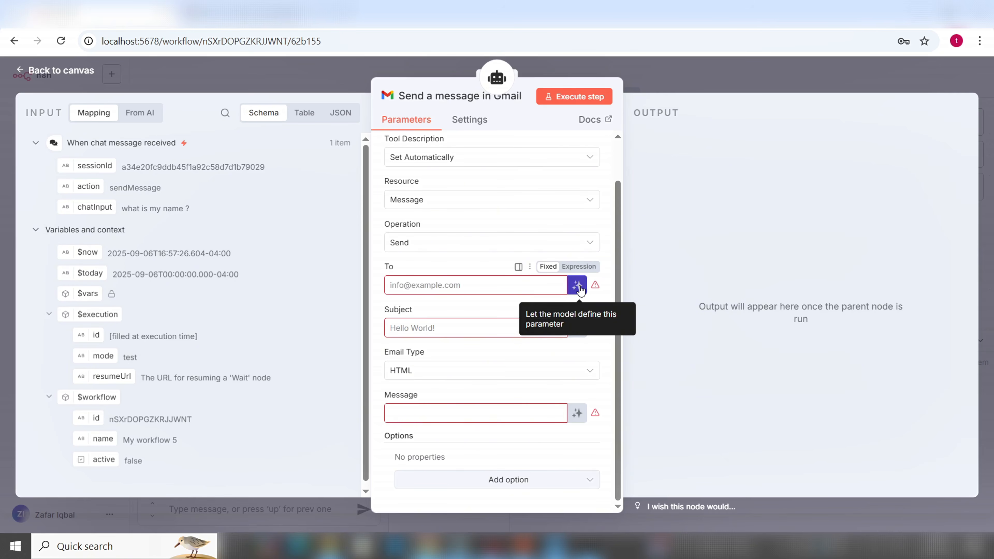
pyautogui.click(578, 286)
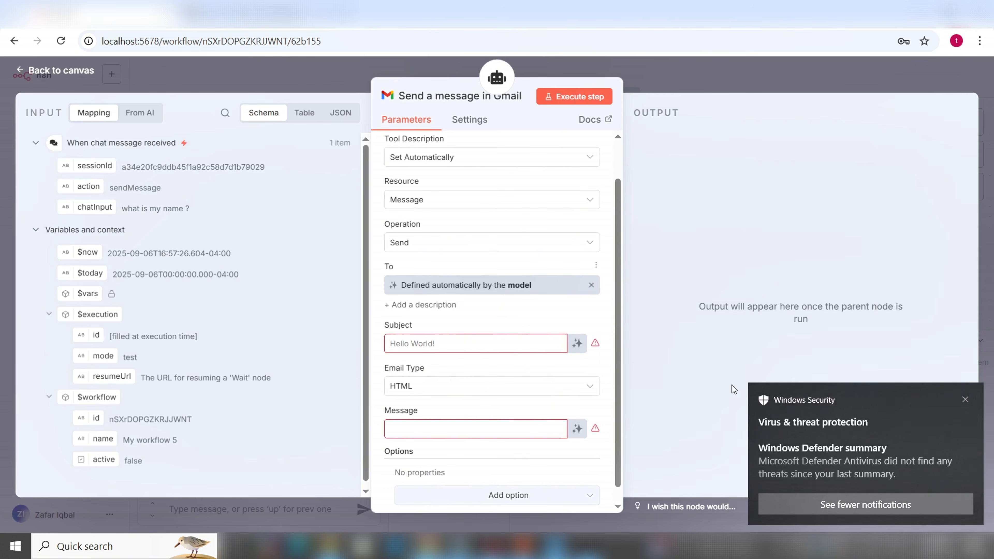
pyautogui.click(965, 401)
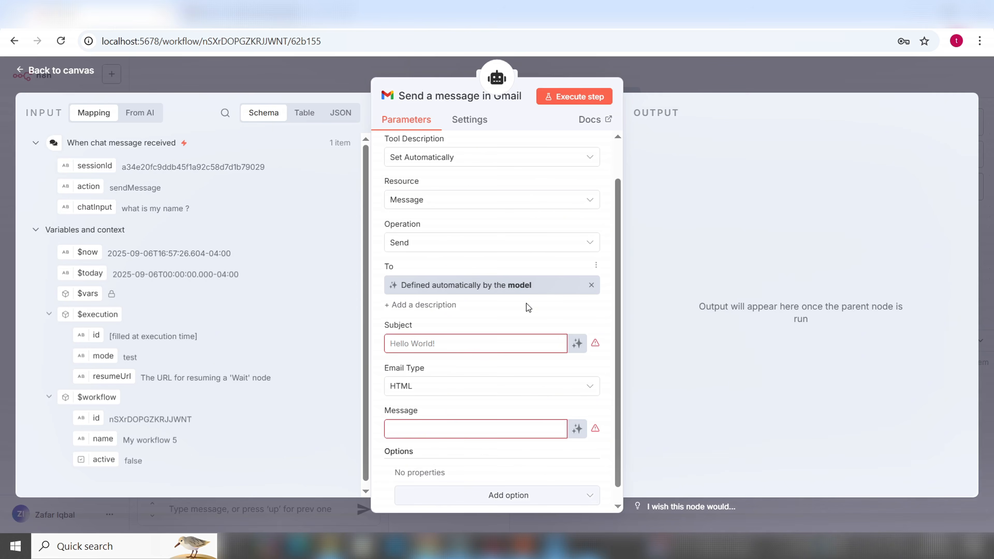
pyautogui.click(578, 344)
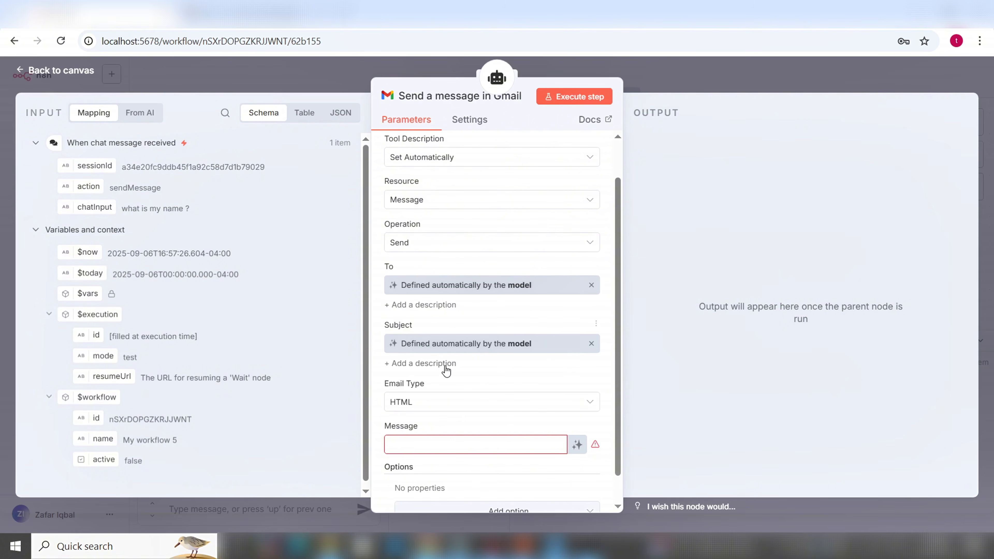
pyautogui.scroll(-1, 537, 358)
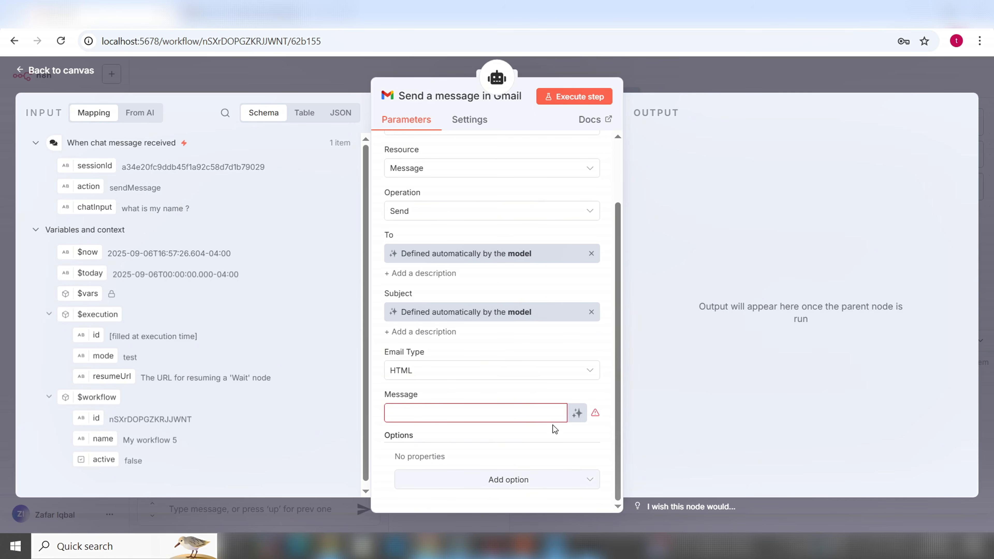
pyautogui.click(577, 417)
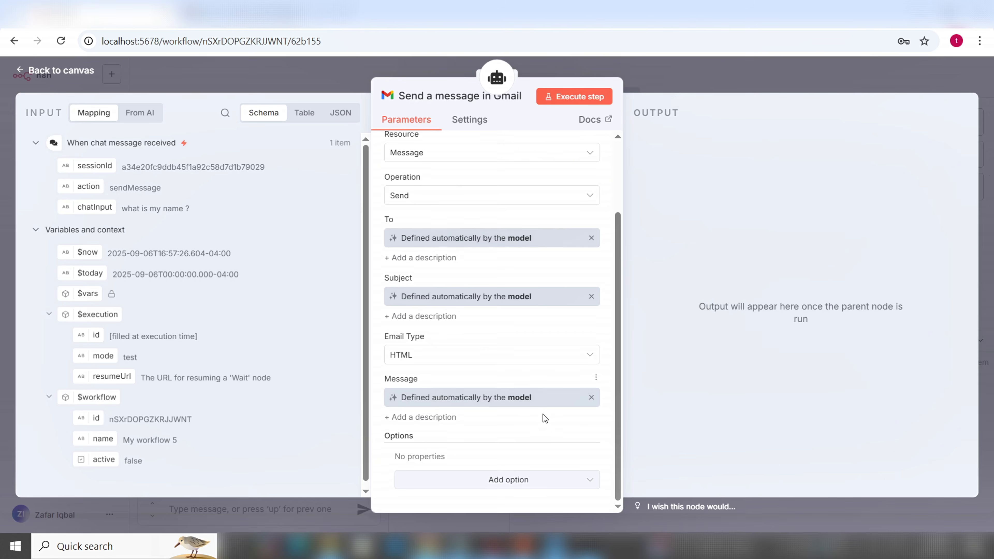
pyautogui.scroll(2, 543, 414)
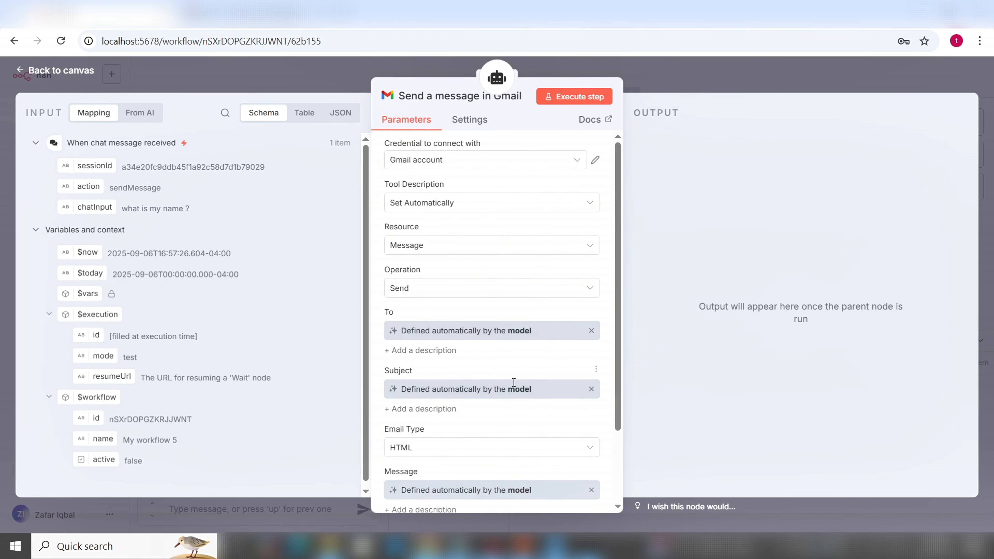
# Save the workflow back on the canvas and rename it 'First AI Agent'
pyautogui.click(73, 75)
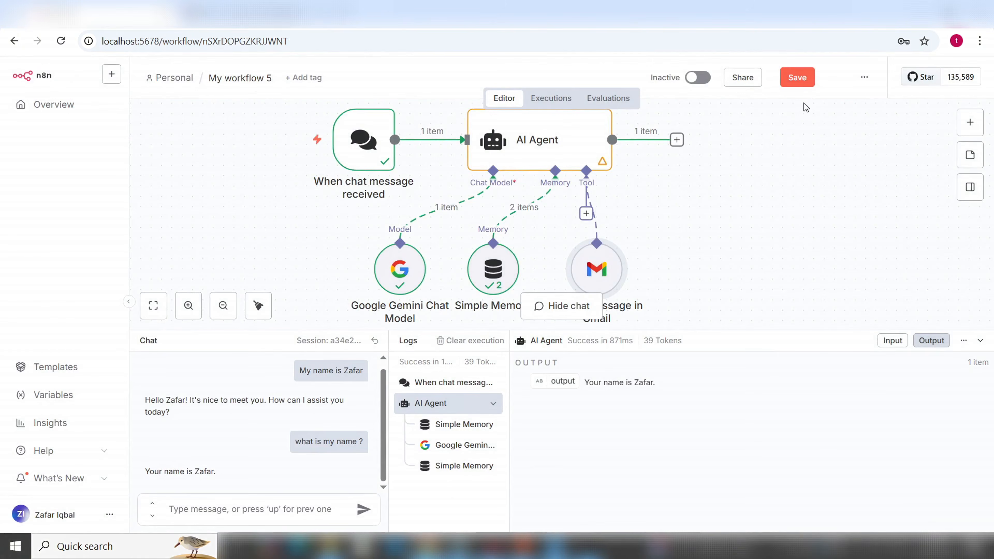
pyautogui.click(798, 79)
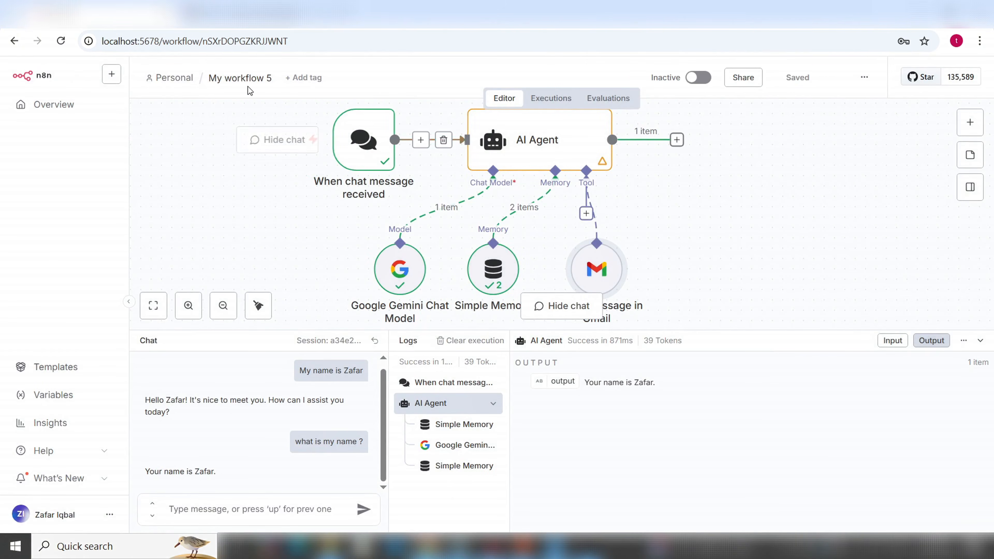
pyautogui.click(267, 83)
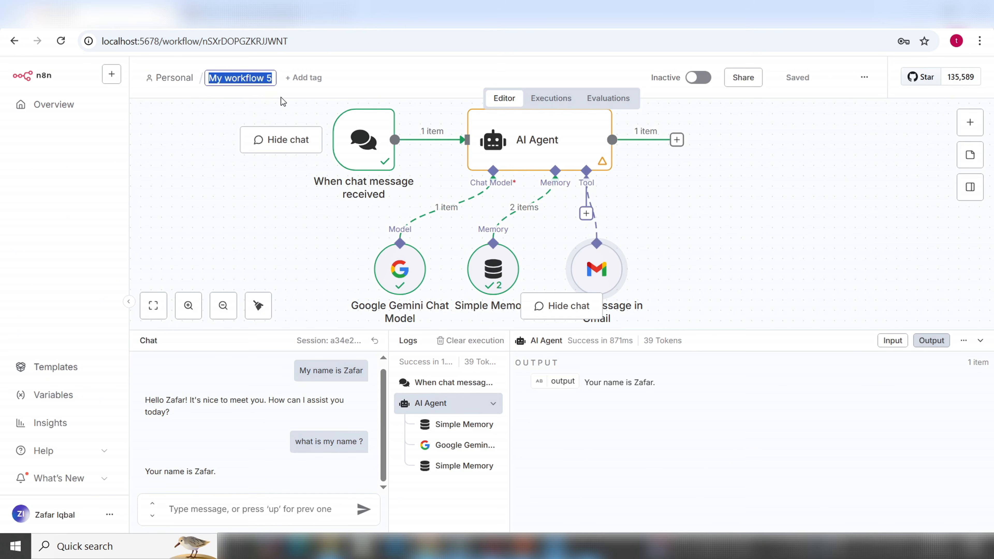
pyautogui.press('BackSpace')
pyautogui.write('Fir')
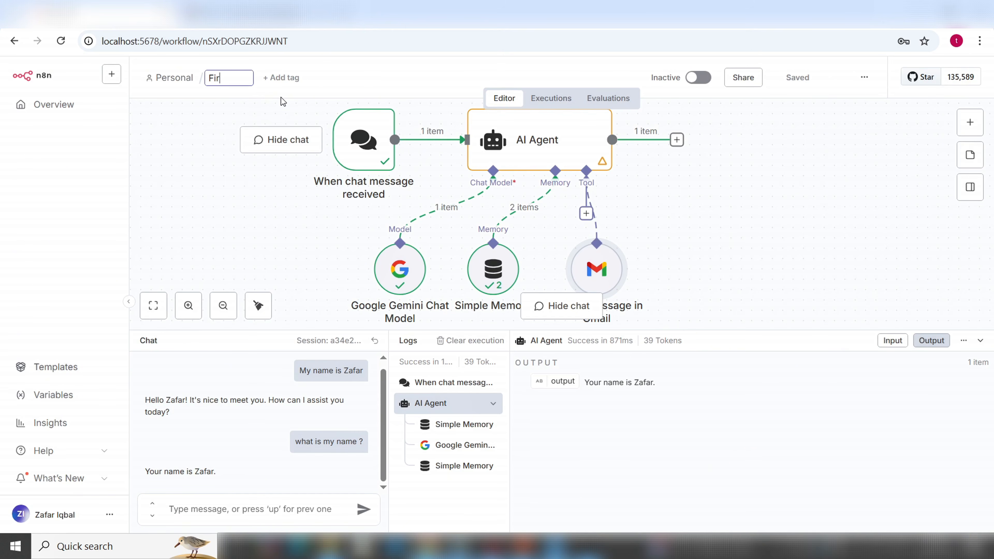
pyautogui.write('st AI Agent')
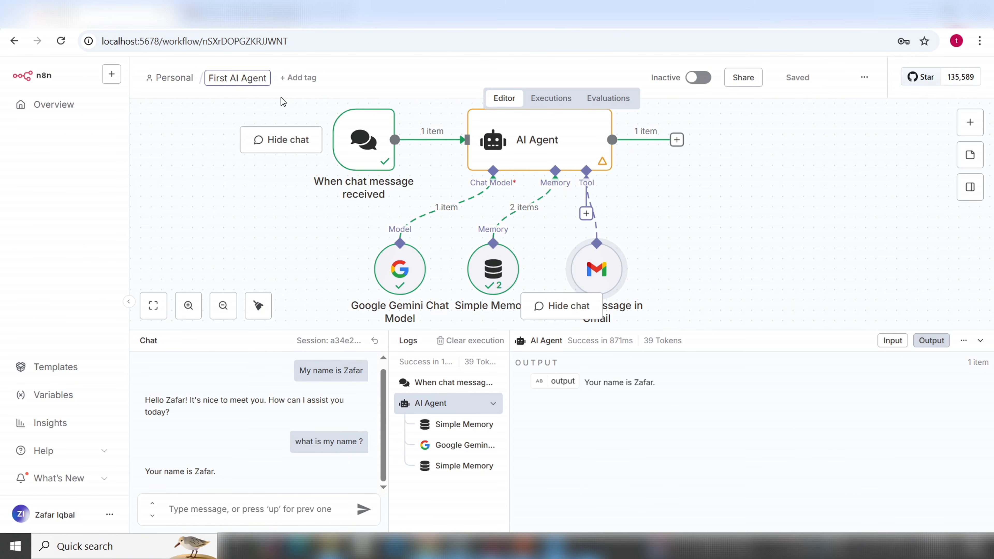
pyautogui.press('Return')
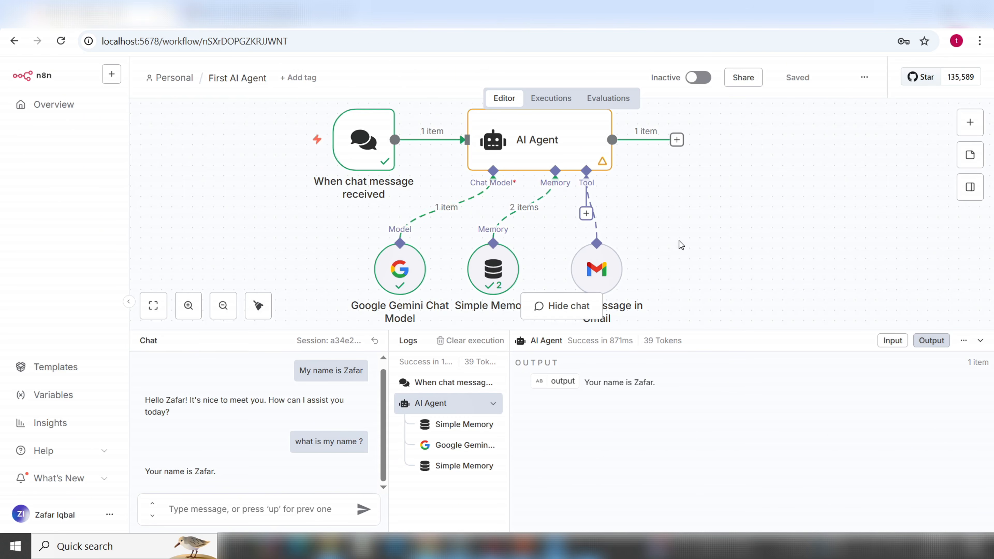
pyautogui.moveTo(606, 277)
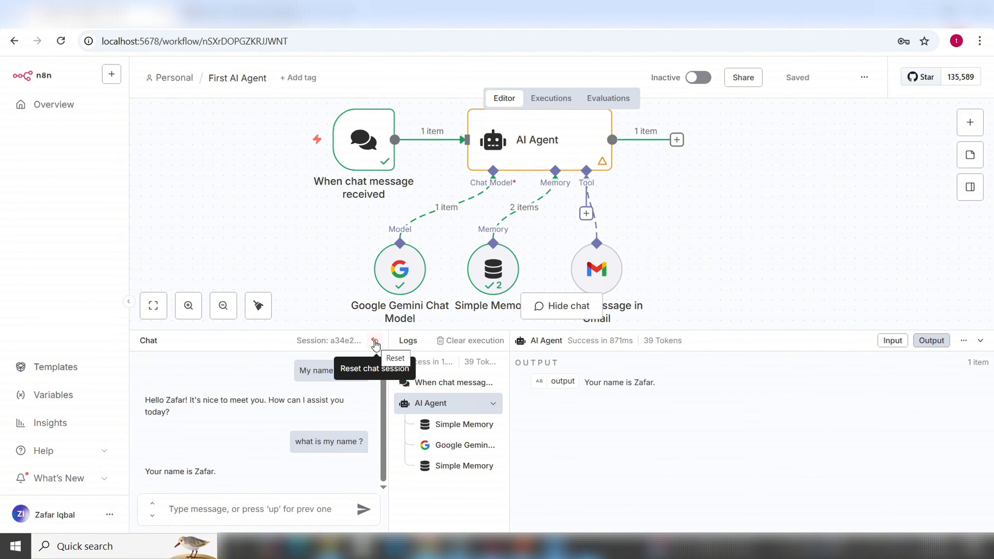
# Reset the chat and ask the agent to email the customer about a meeting next Monday at 10 AM
pyautogui.click(375, 343)
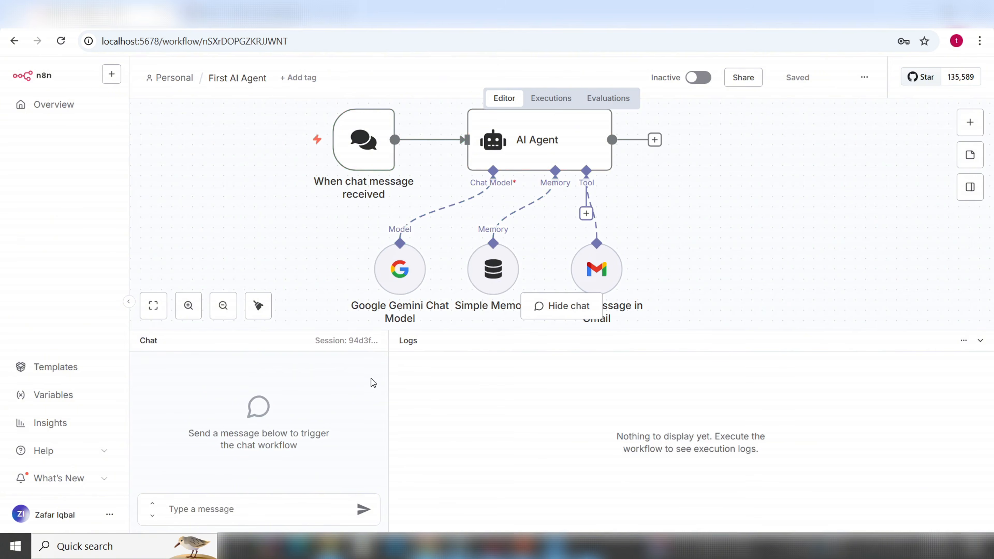
pyautogui.click(241, 515)
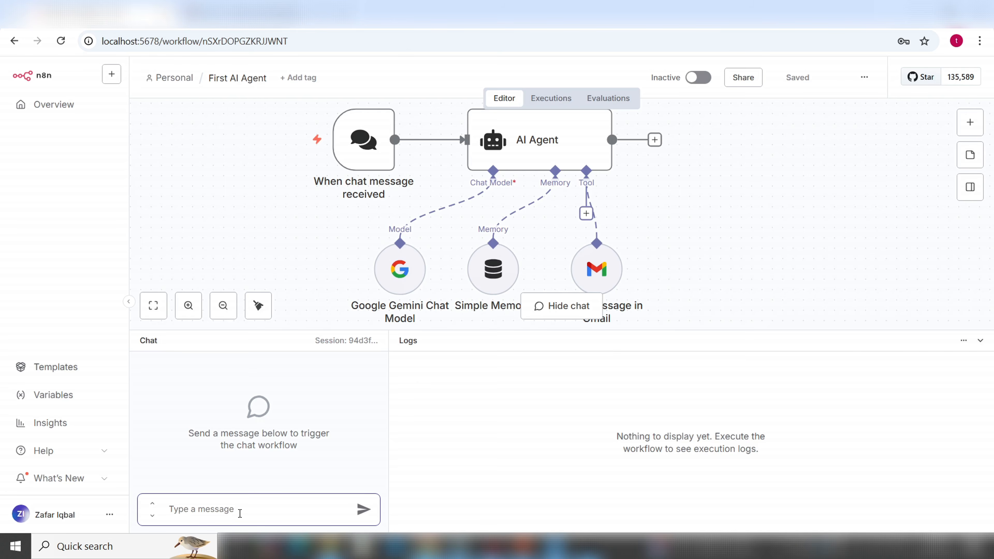
pyautogui.write('Please send an email to ')
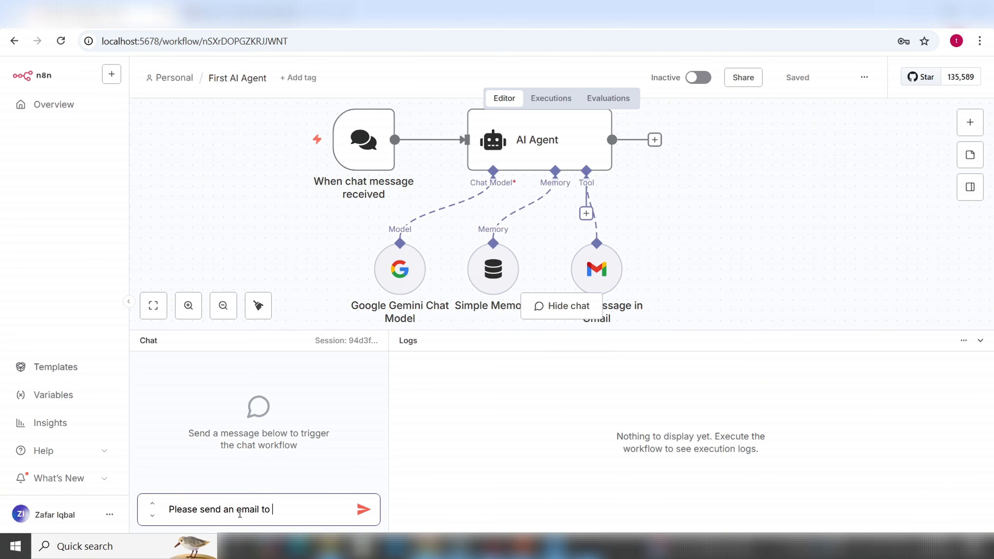
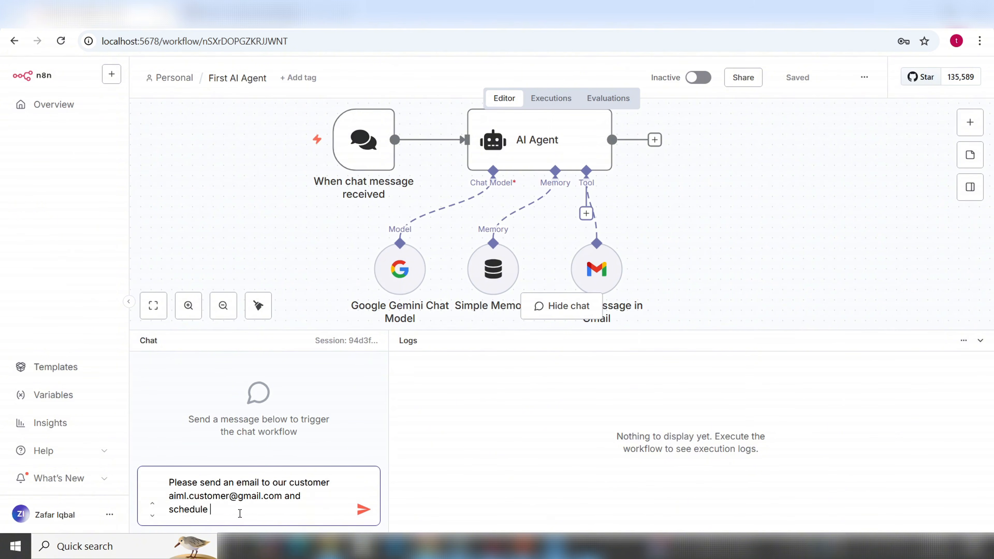
pyautogui.write('meeting for next monday at ')
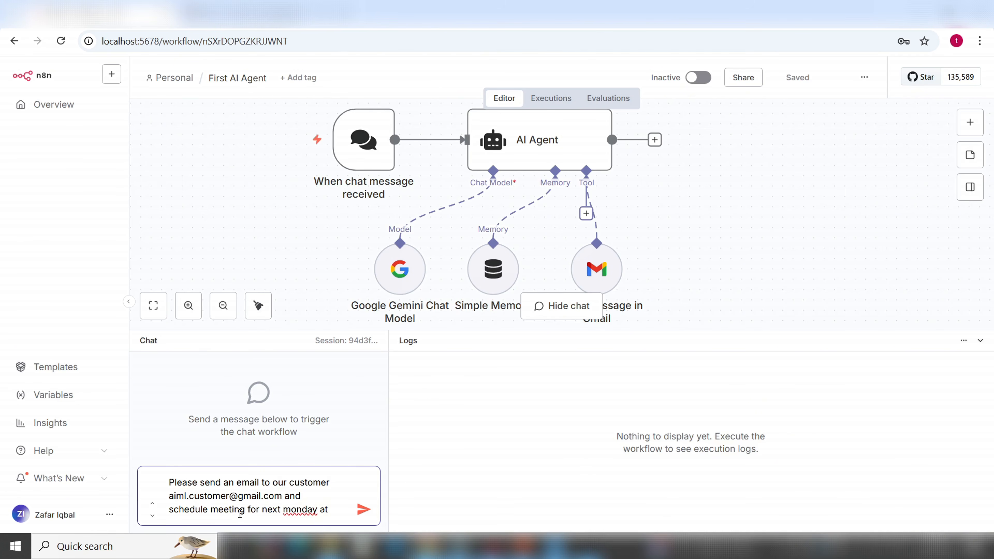
pyautogui.write('10 AM.')
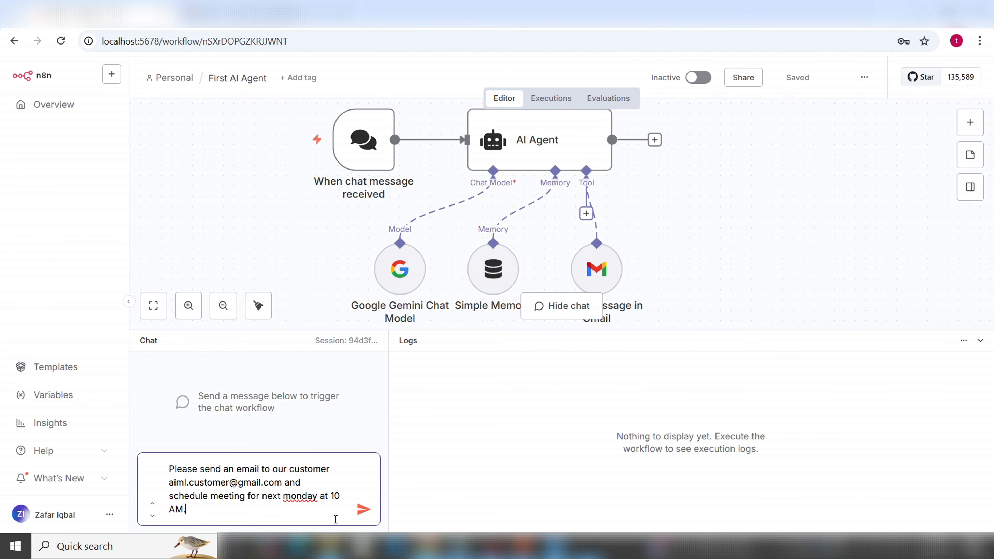
pyautogui.click(363, 509)
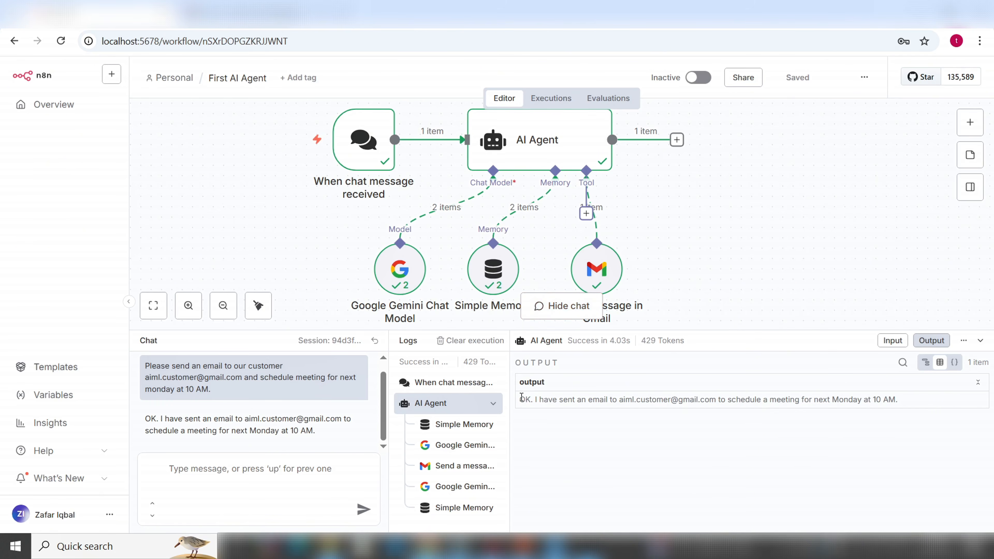
pyautogui.moveTo(521, 397); pyautogui.dragTo(842, 420)
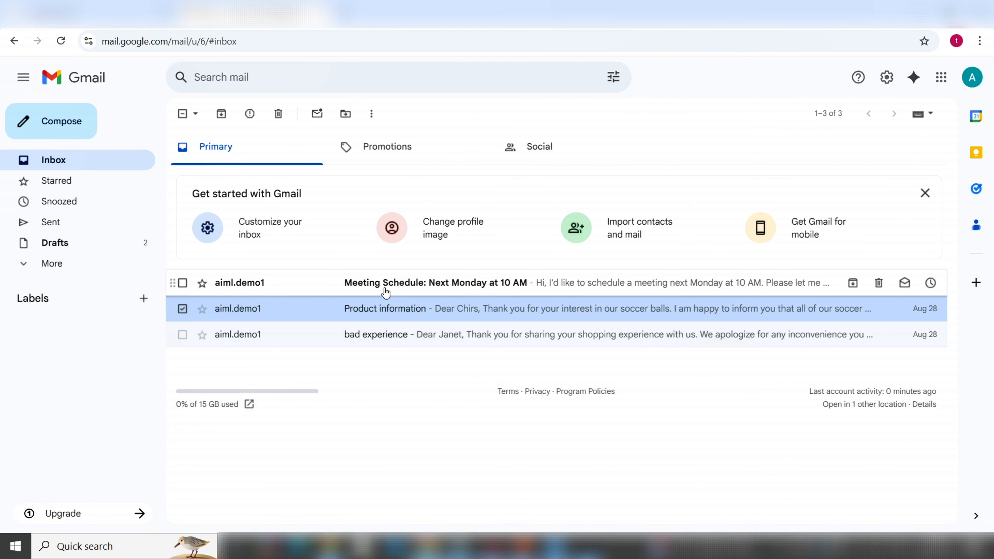
# Read the 'Meeting Schedule: Next Monday at 10 AM' email in Gmail, then go back to n8n
pyautogui.moveTo(240, 288)
pyautogui.click(466, 292)
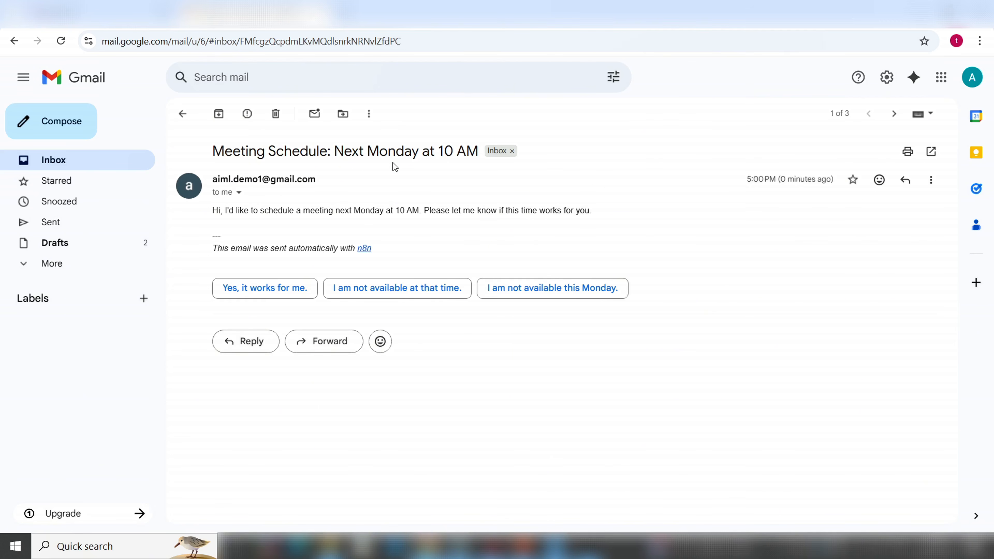
pyautogui.click(102, 15)
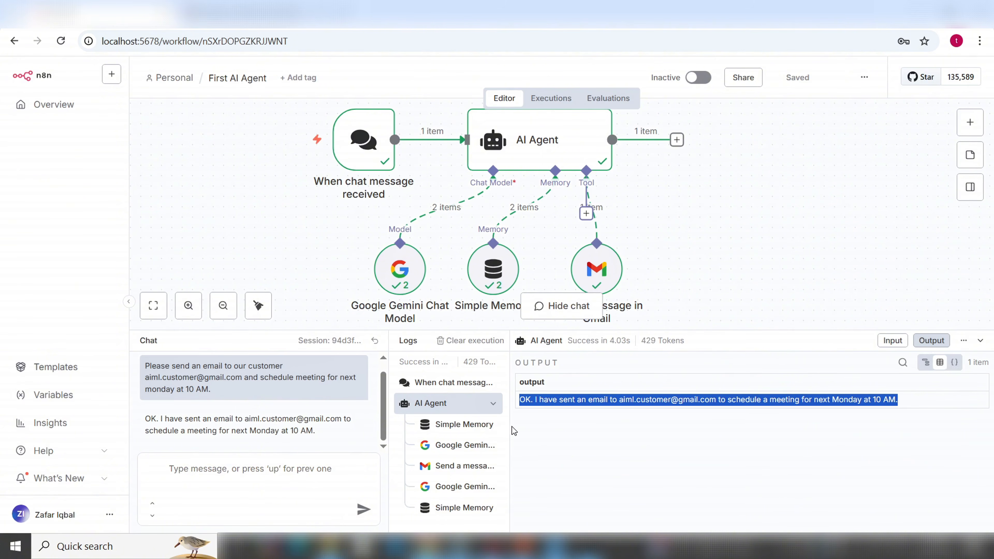
# Widen the logs and review each step's duration, start time and the chat trigger's output
pyautogui.moveTo(510, 421); pyautogui.dragTo(594, 420)
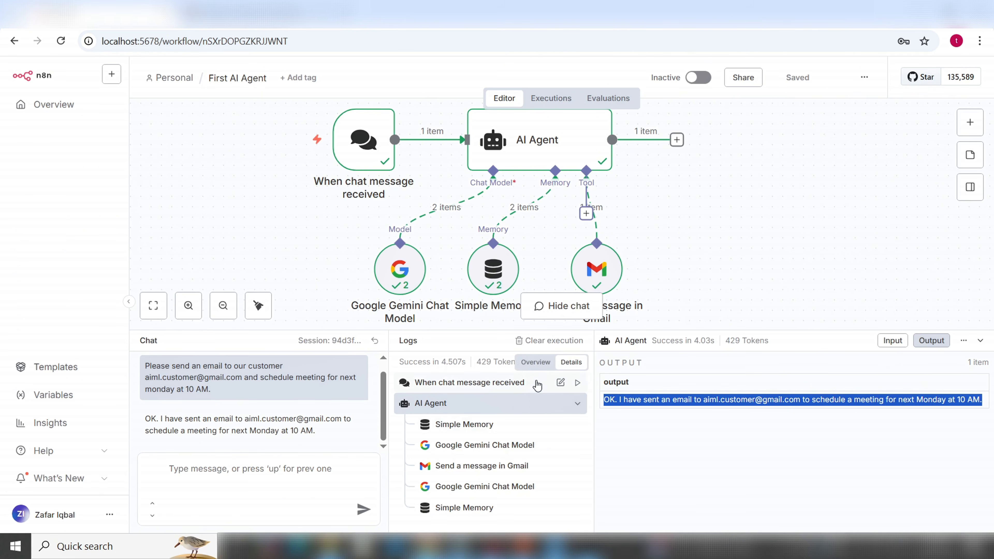
pyautogui.click(535, 362)
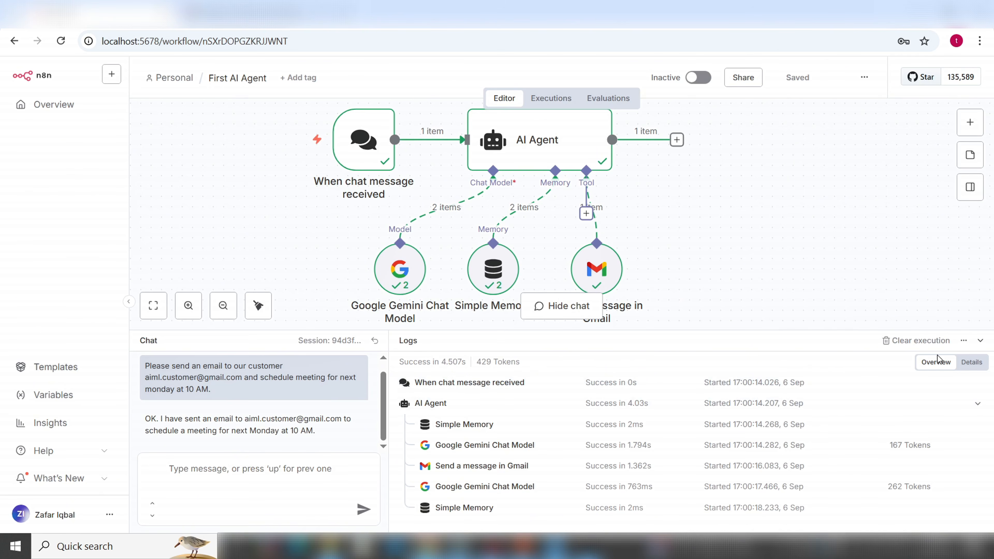
pyautogui.click(971, 362)
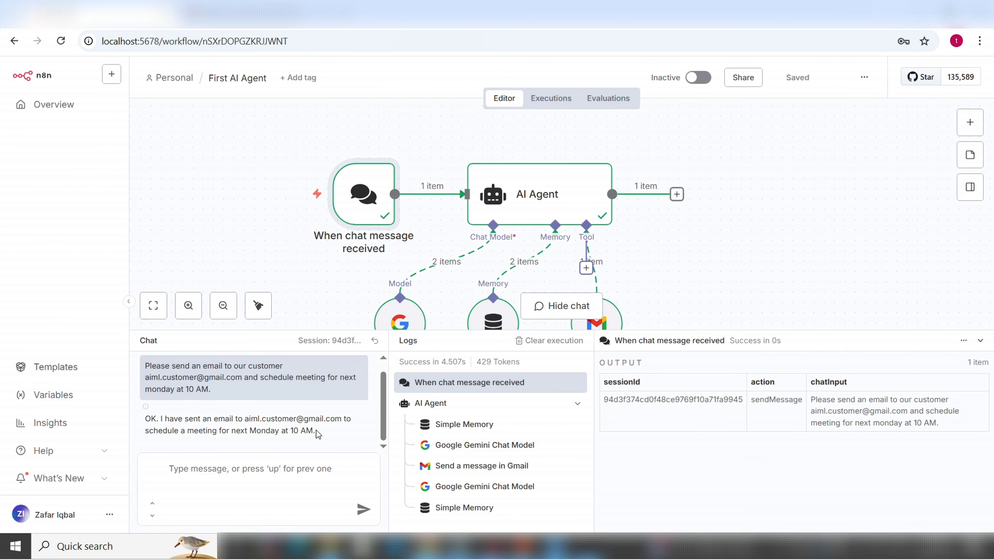
pyautogui.moveTo(317, 431); pyautogui.dragTo(193, 418)
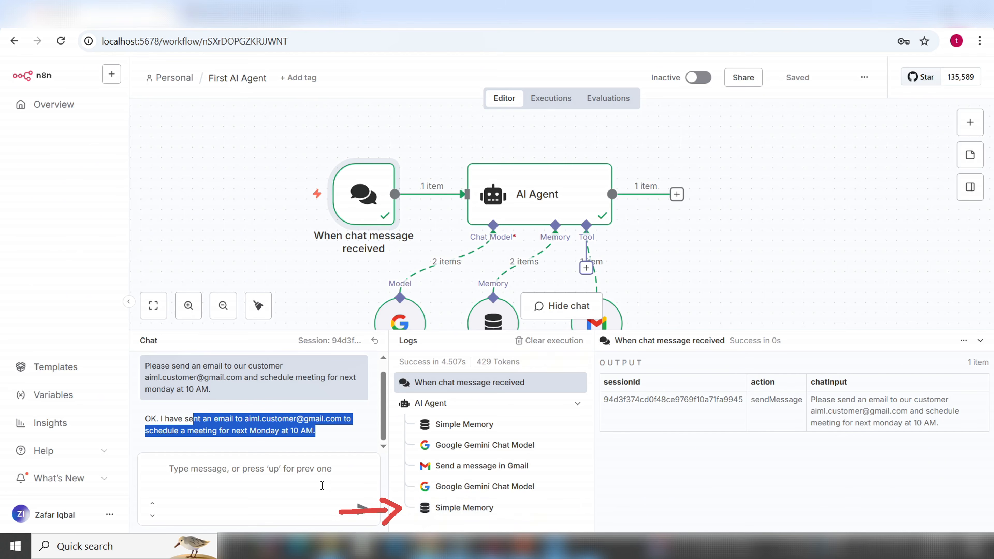
pyautogui.click(316, 479)
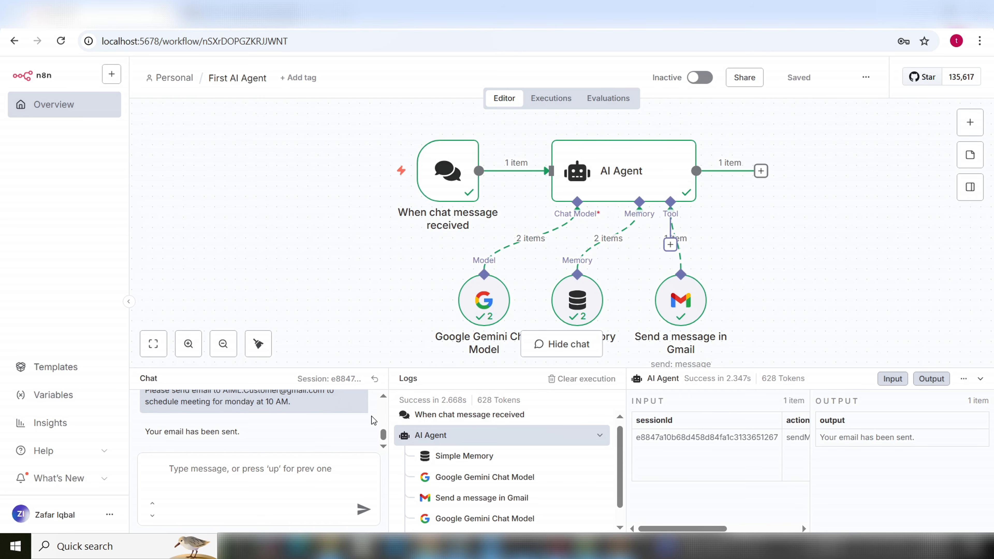
# Show the full earlier chat request and highlight the customer's address in it
pyautogui.click(383, 398)
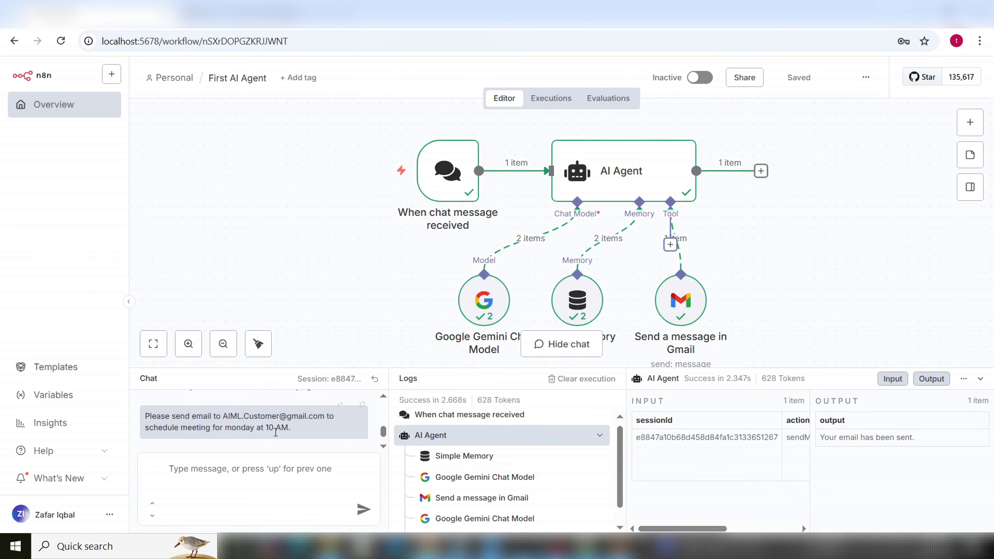
pyautogui.moveTo(293, 430); pyautogui.dragTo(145, 416)
pyautogui.click(220, 419)
pyautogui.moveTo(223, 418); pyautogui.dragTo(323, 419)
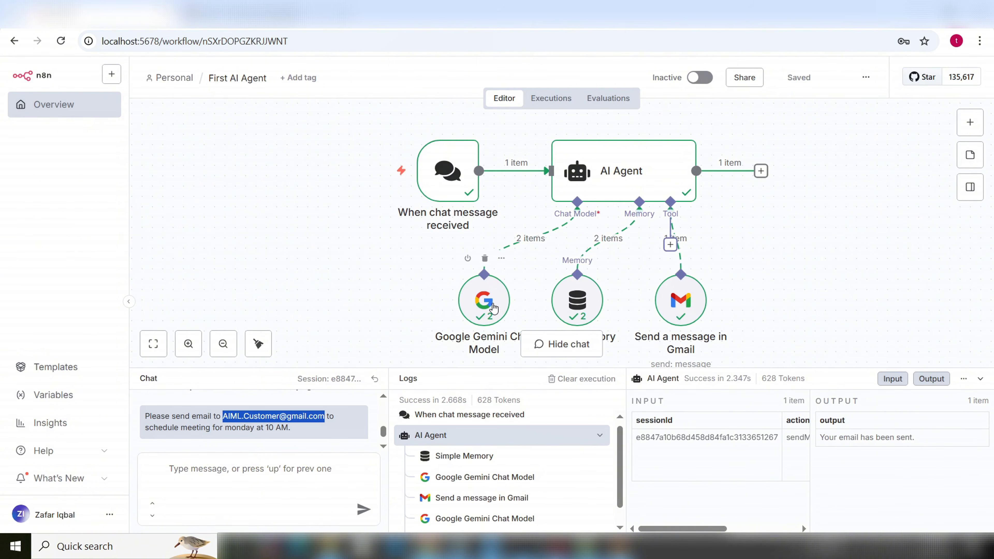
# Move the Gemini, Simple Memory and Gmail nodes apart beneath the AI Agent
pyautogui.moveTo(494, 308); pyautogui.dragTo(400, 308)
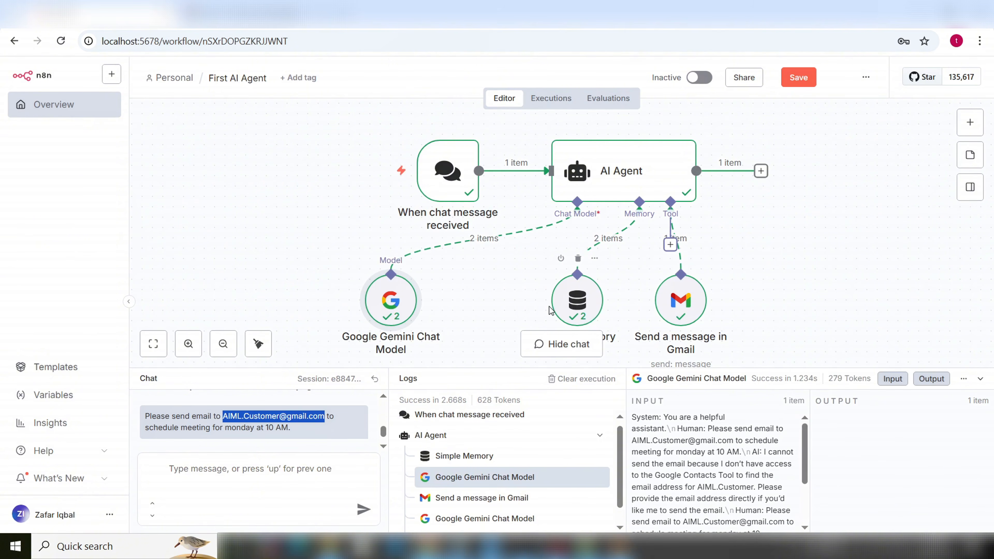
pyautogui.moveTo(550, 310); pyautogui.dragTo(467, 311)
pyautogui.moveTo(668, 300); pyautogui.dragTo(605, 309)
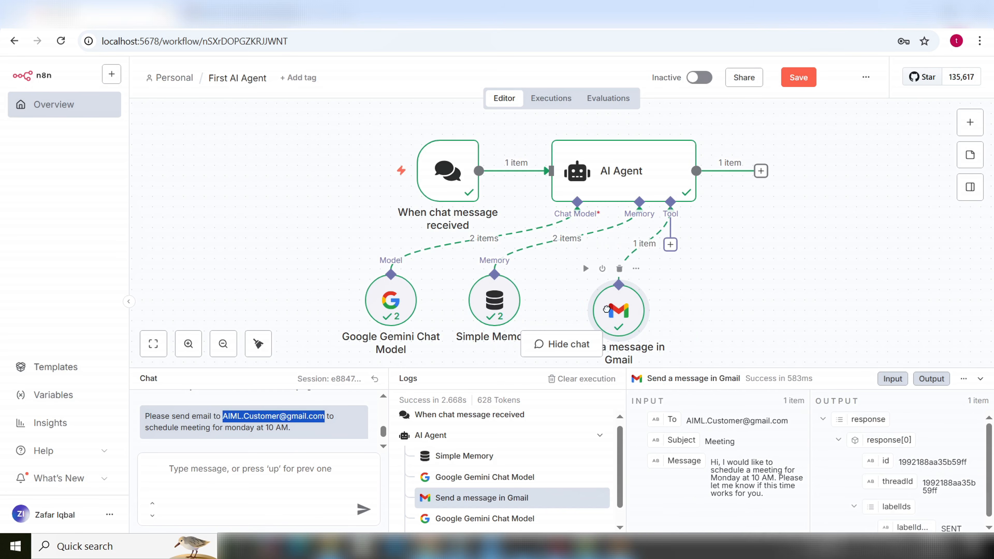
# Add a Google Contacts Tool to the AI Agent's tool input, found by searching 'Google cont'
pyautogui.click(672, 247)
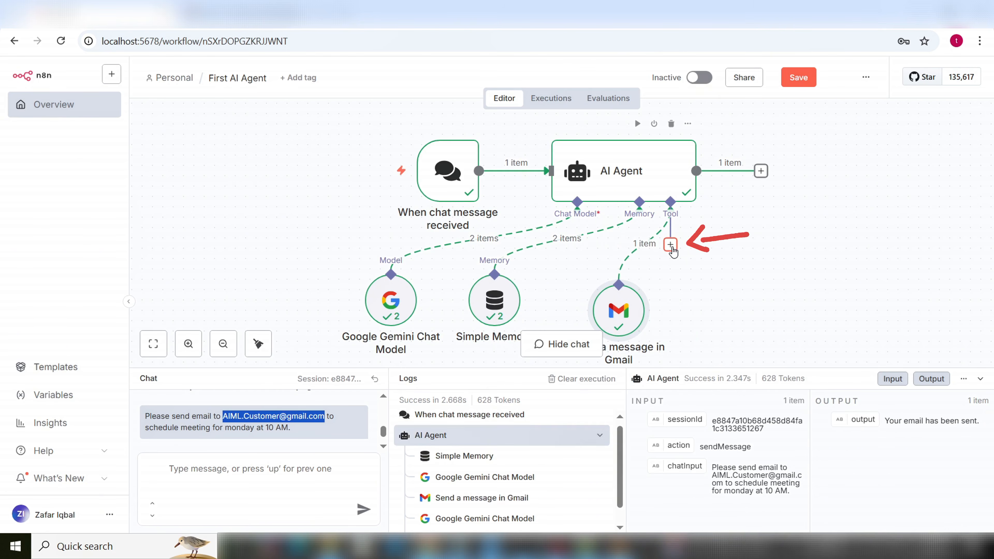
pyautogui.click(671, 245)
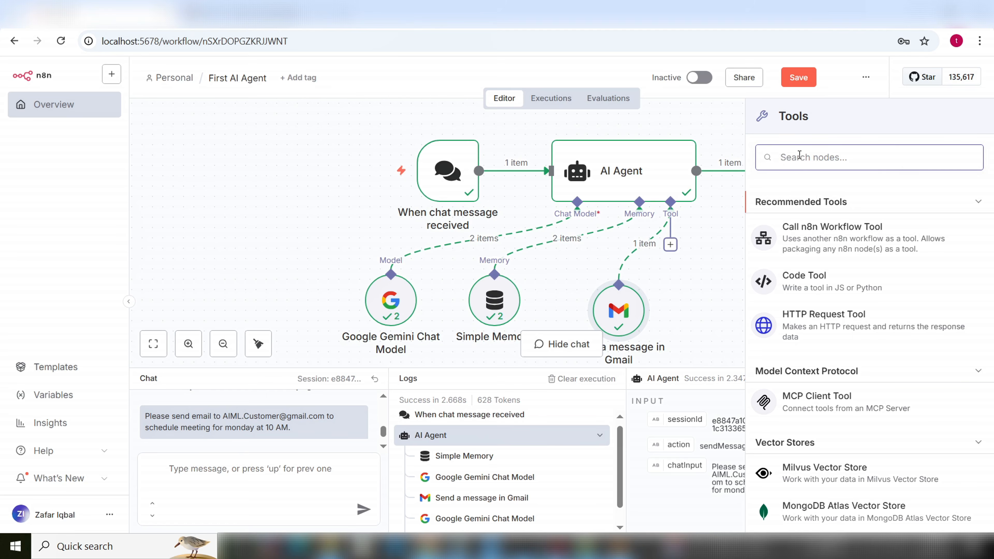
pyautogui.write('Google cont')
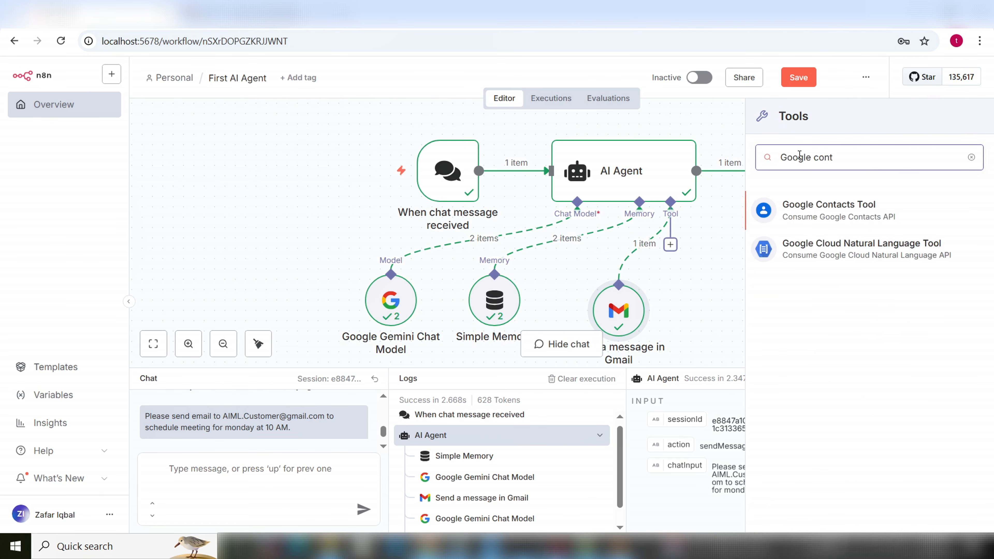
pyautogui.click(847, 210)
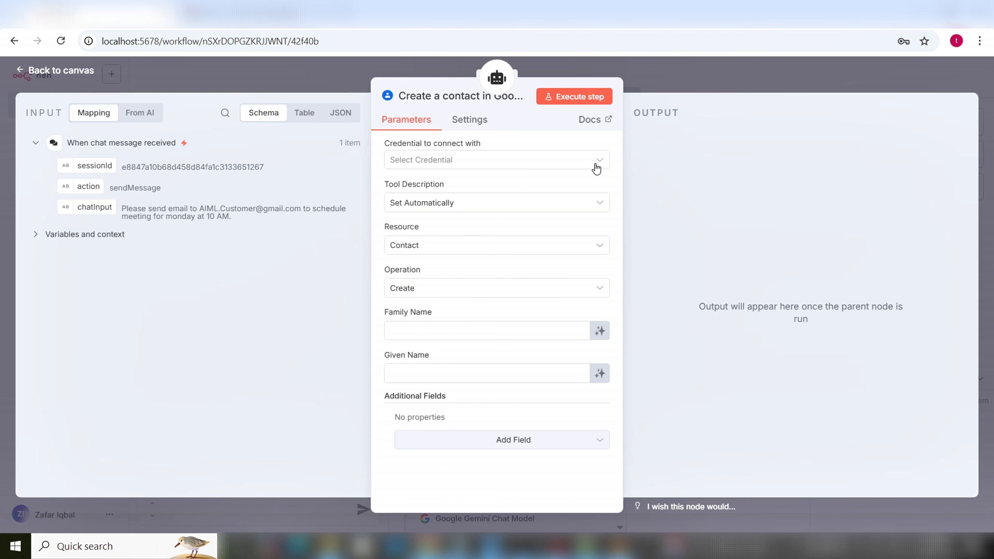
# Start a new Google Contacts credential needing Client ID and Secret, then view the Google Cloud Console search results
pyautogui.click(599, 166)
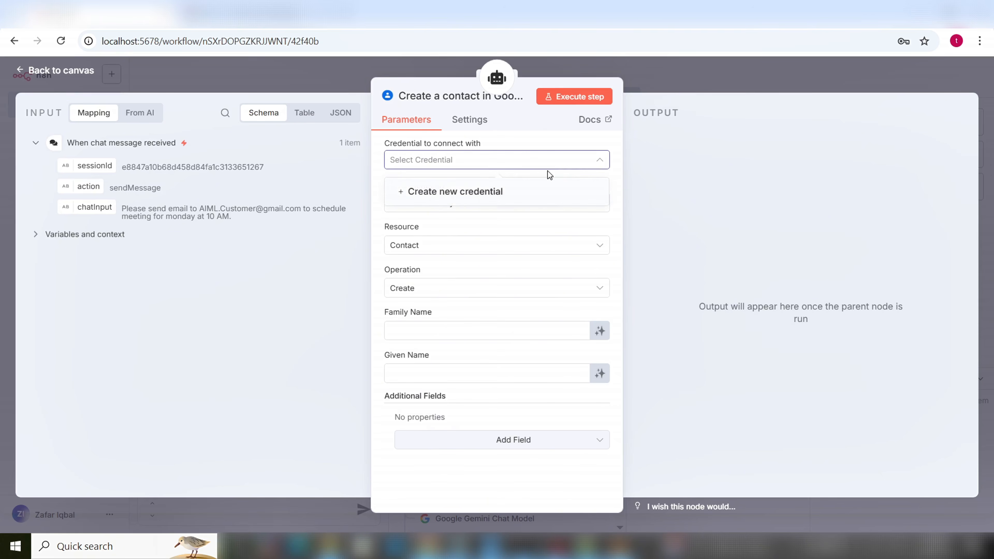
pyautogui.click(476, 193)
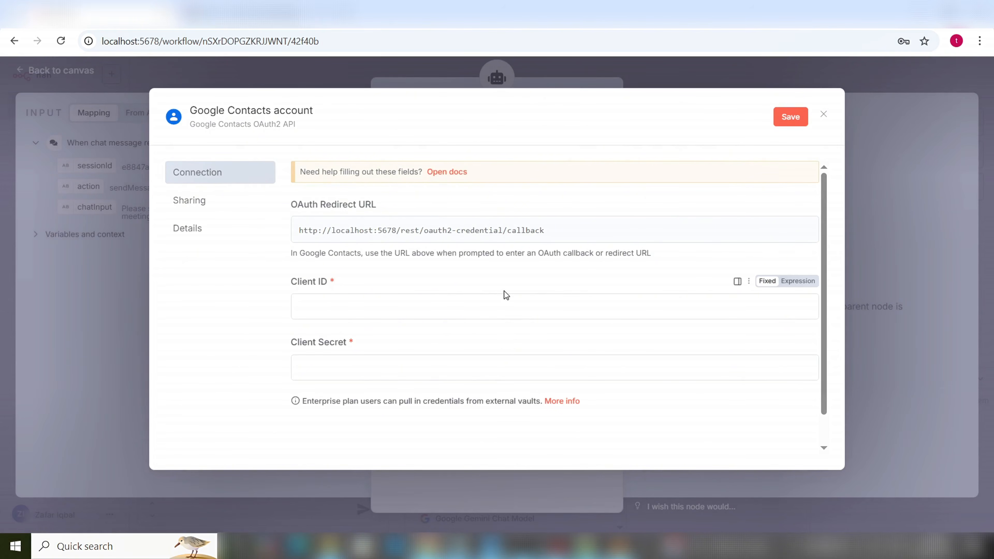
pyautogui.click(440, 313)
pyautogui.click(415, 369)
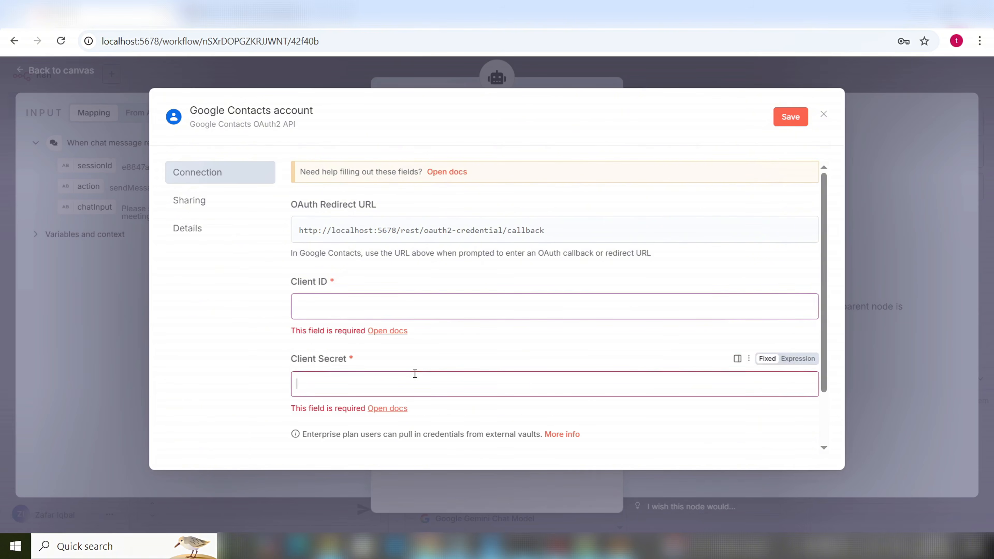
pyautogui.click(457, 311)
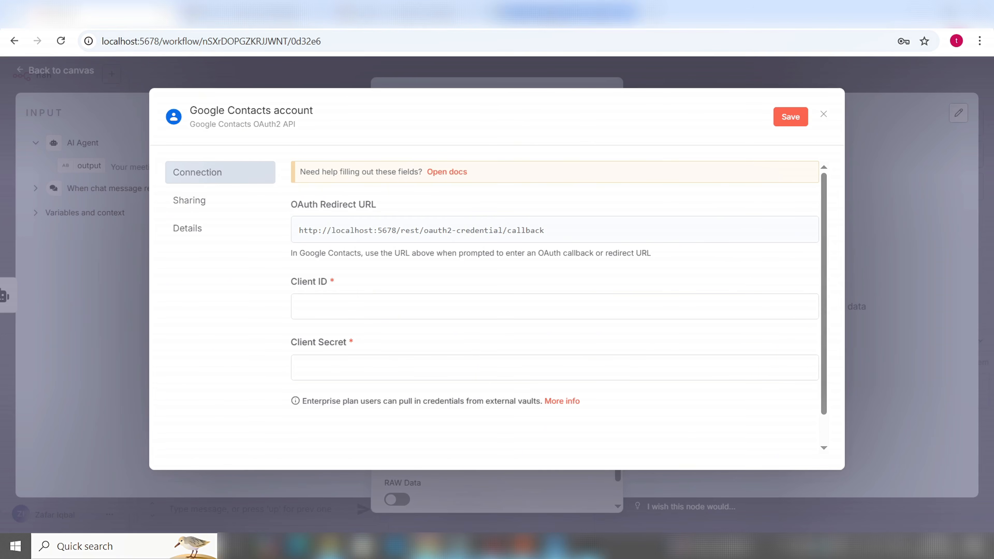
pyautogui.click(548, 16)
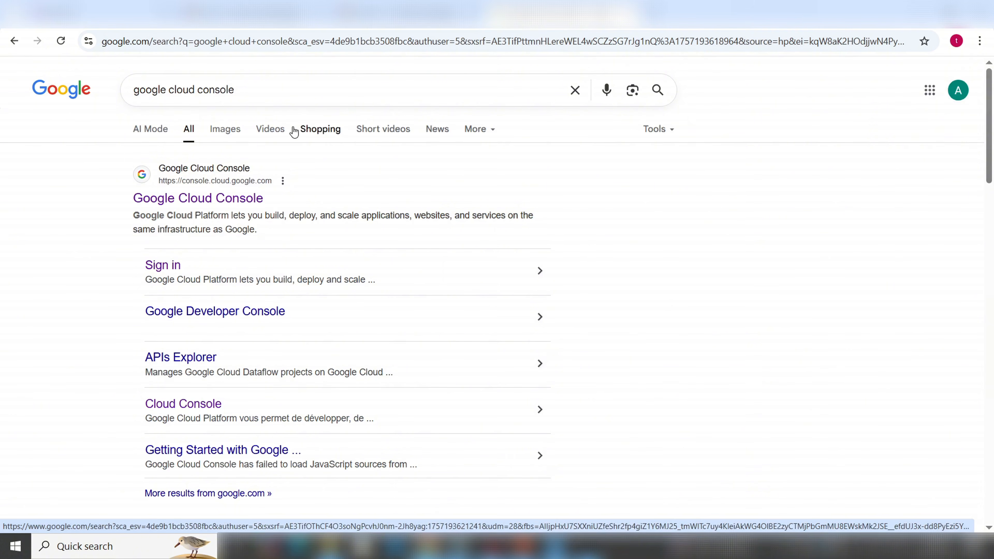
# Open Google Cloud Console, read the 2-Step Verification block notice, and go to its settings
pyautogui.click(214, 200)
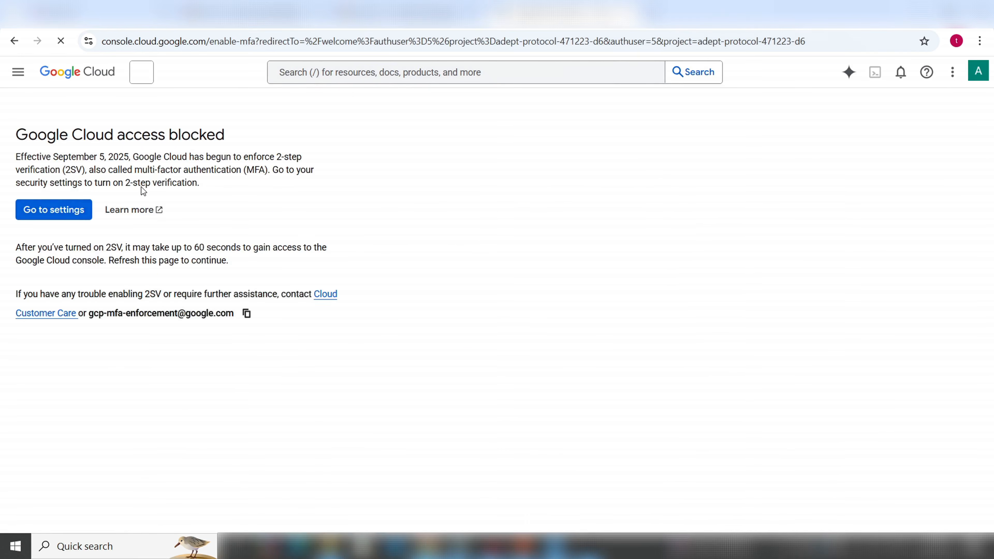
pyautogui.moveTo(225, 141); pyautogui.dragTo(17, 138)
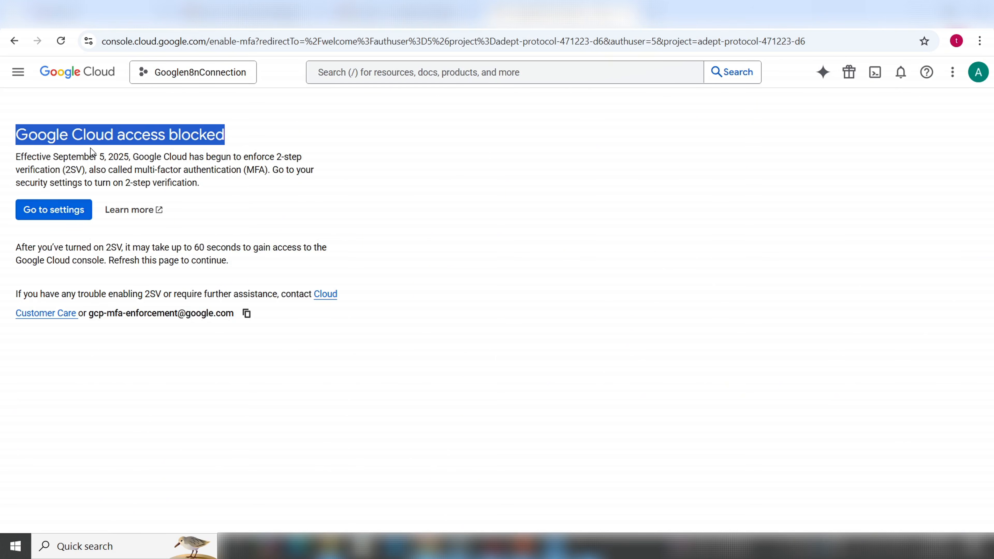
pyautogui.click(133, 140)
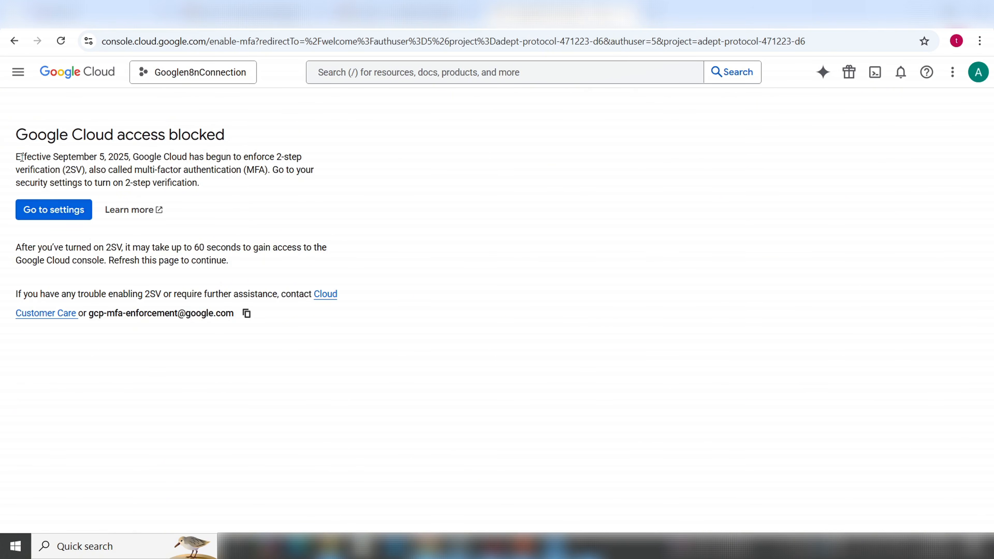
pyautogui.moveTo(17, 156); pyautogui.dragTo(130, 159)
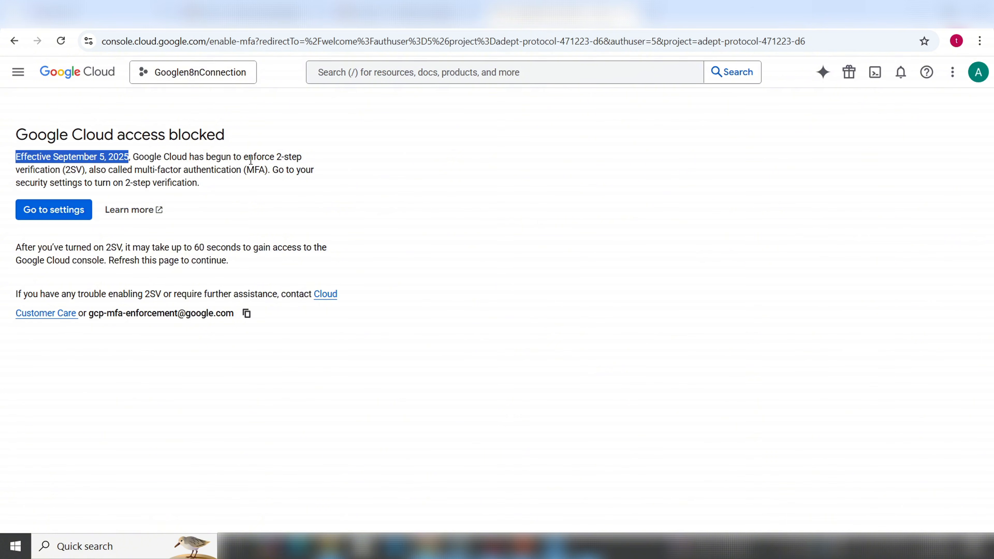
pyautogui.click(297, 157)
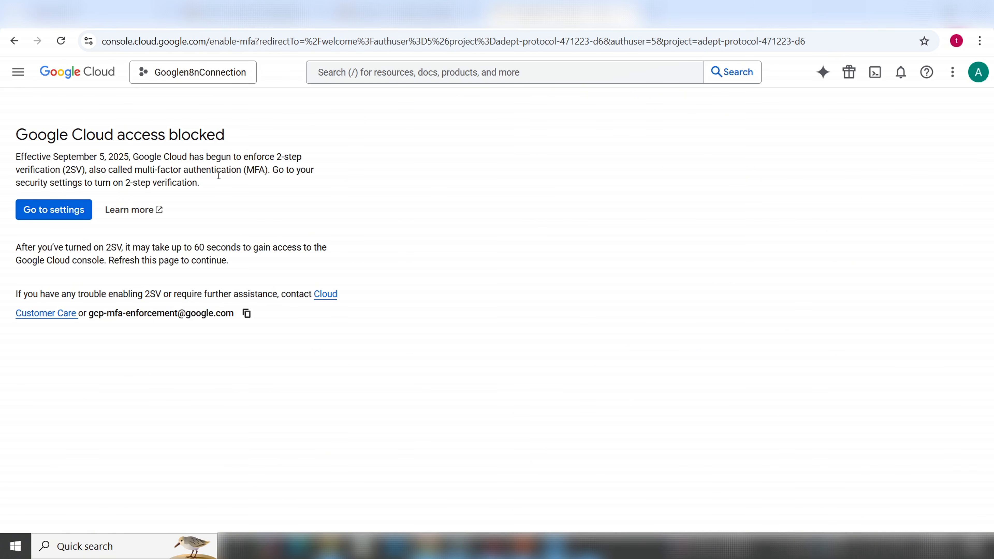
pyautogui.click(68, 212)
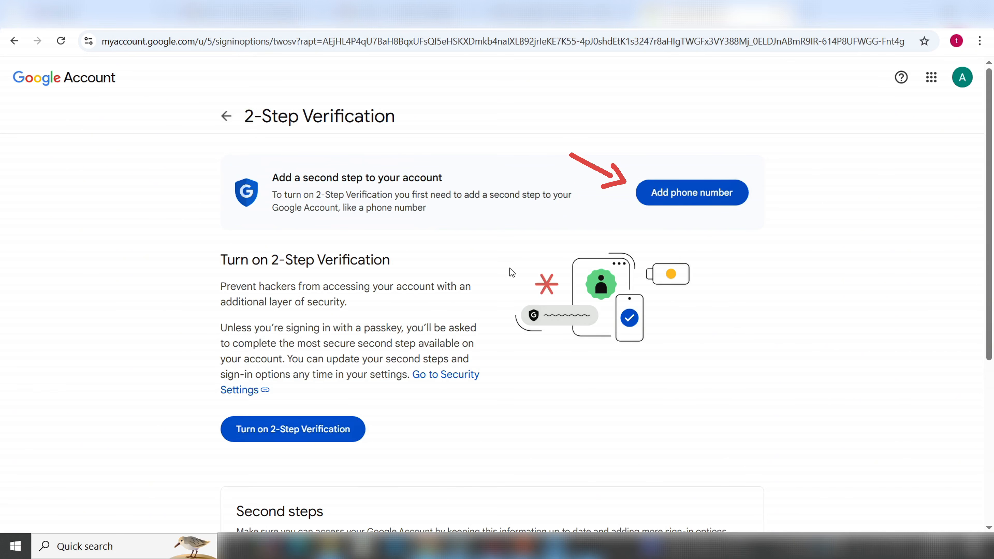
# Start turning on 2-Step Verification and choose a country code for the phone number
pyautogui.scroll(-4, 510, 269)
pyautogui.scroll(-2, 510, 270)
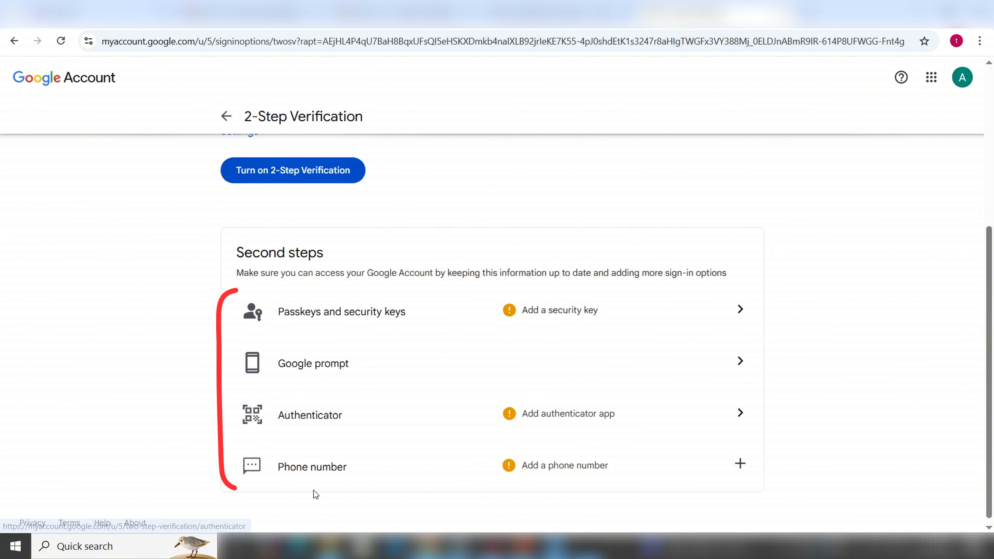
pyautogui.scroll(-1, 424, 454)
pyautogui.scroll(5, 425, 454)
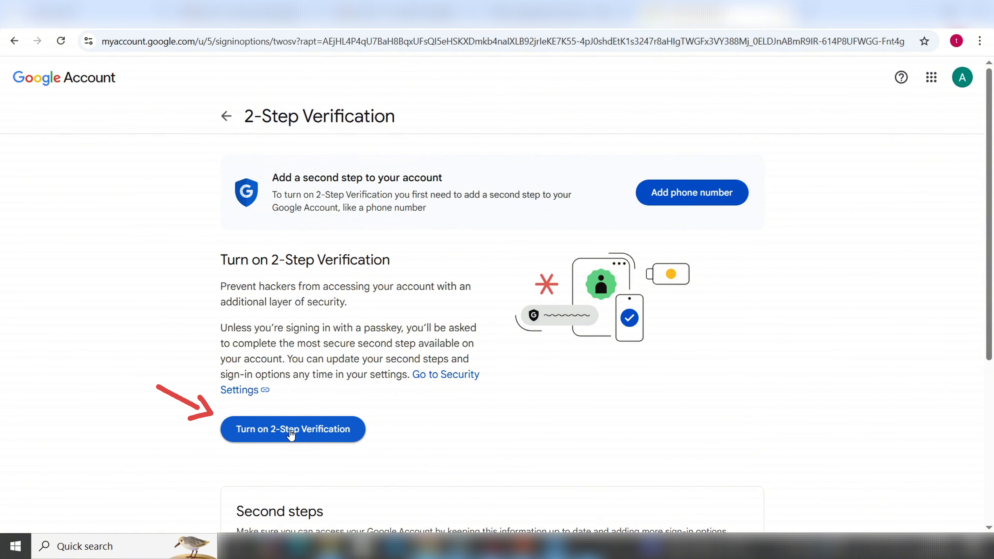
pyautogui.click(361, 438)
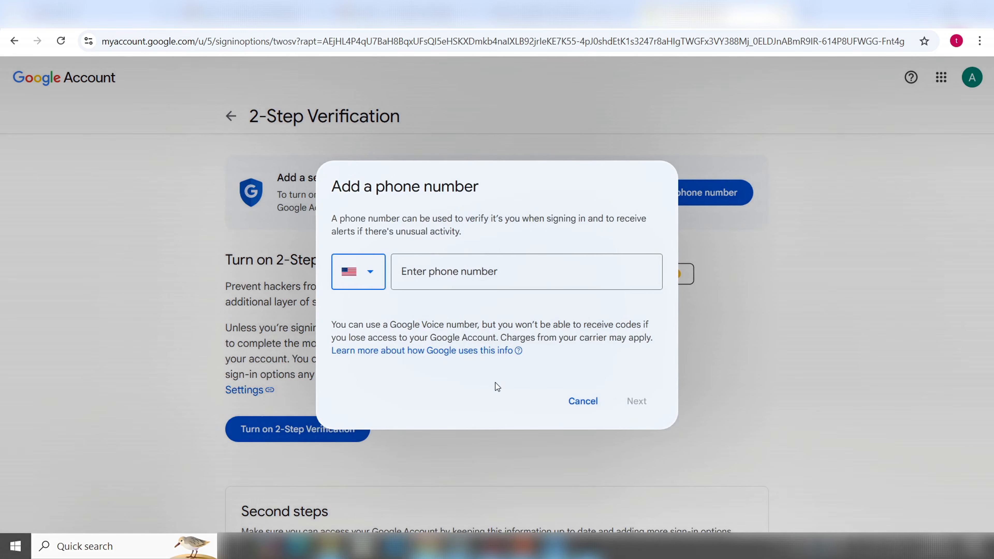
pyautogui.click(371, 276)
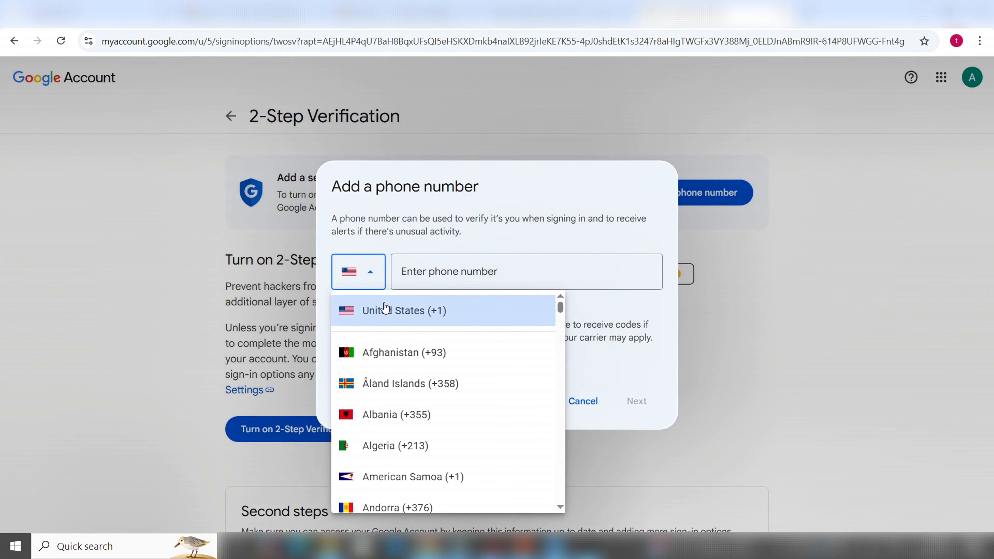
pyautogui.scroll(-20, 387, 392)
pyautogui.scroll(-2, 387, 390)
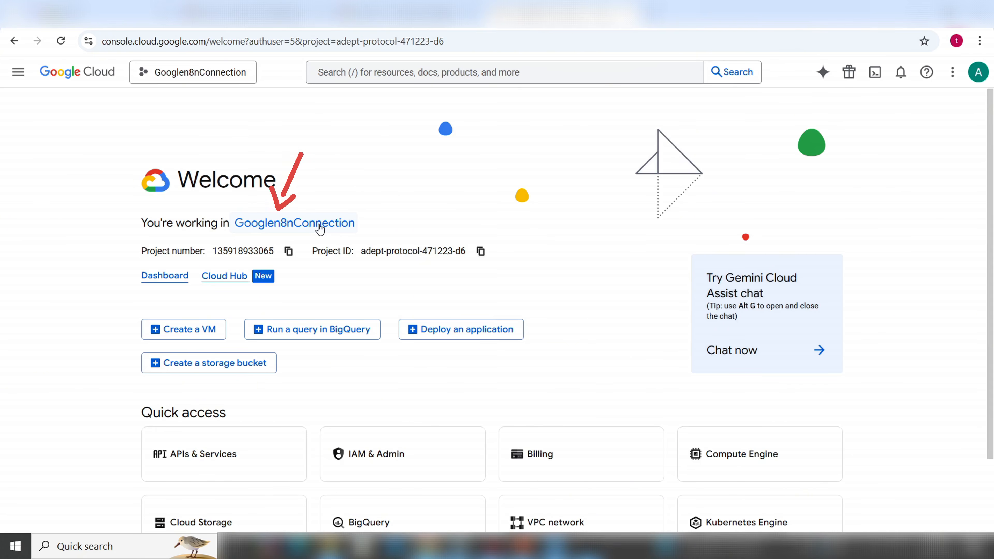
# Confirm Googlen8nConnection is the current project in the project picker
pyautogui.click(320, 226)
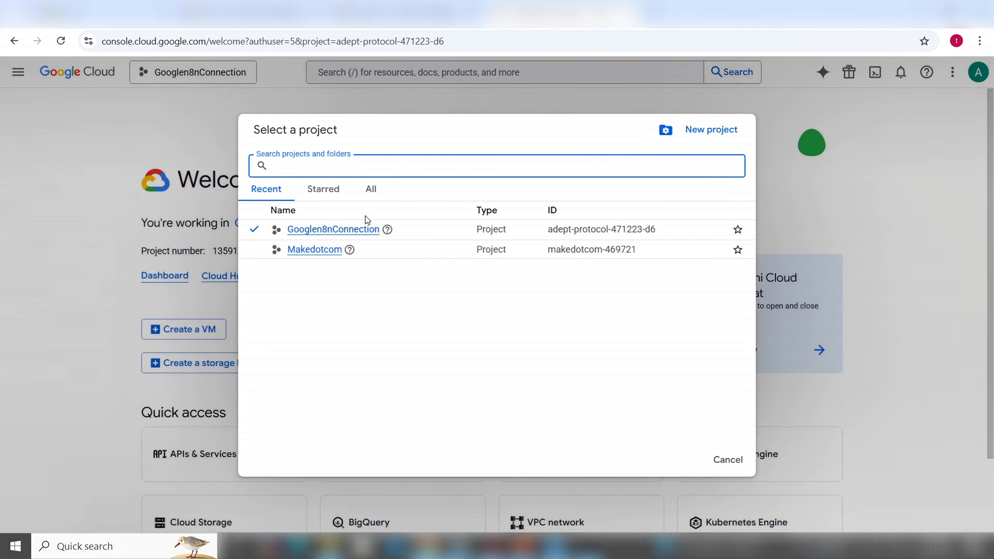
pyautogui.click(352, 231)
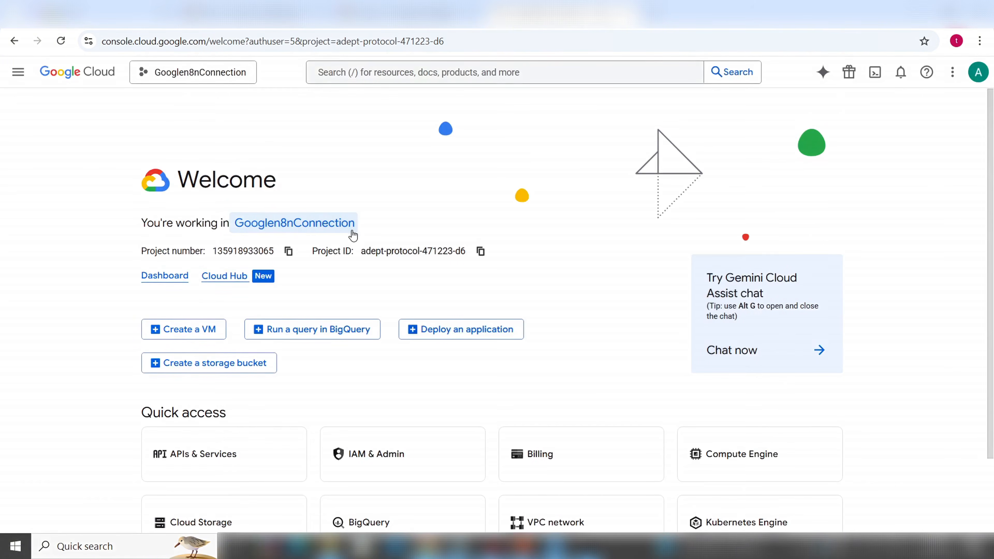
pyautogui.click(172, 75)
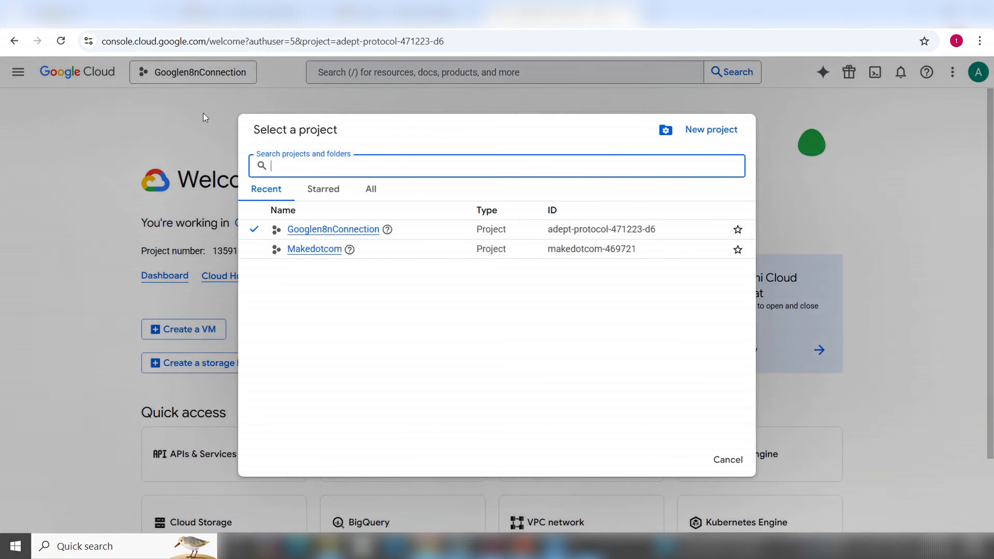
pyautogui.click(330, 231)
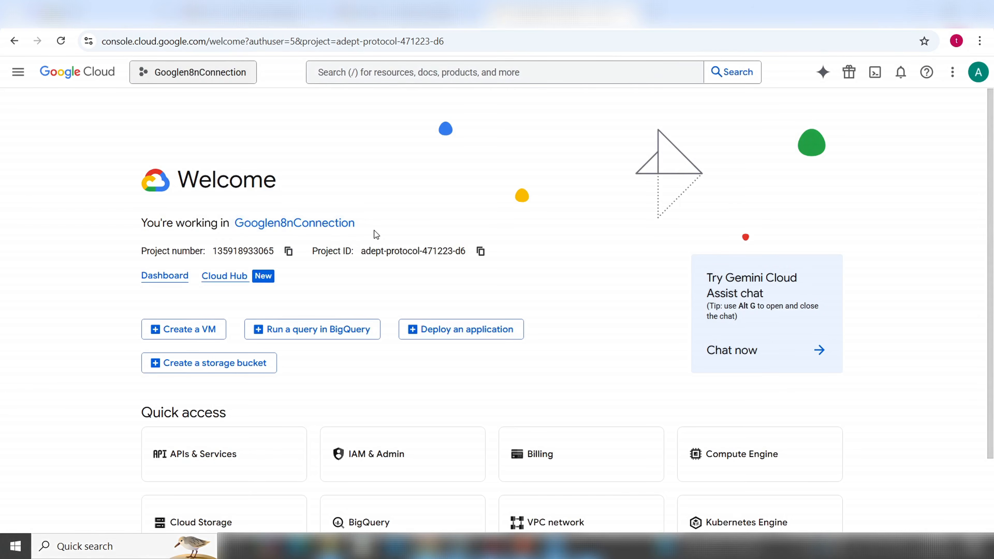
pyautogui.moveTo(143, 222); pyautogui.dragTo(224, 226)
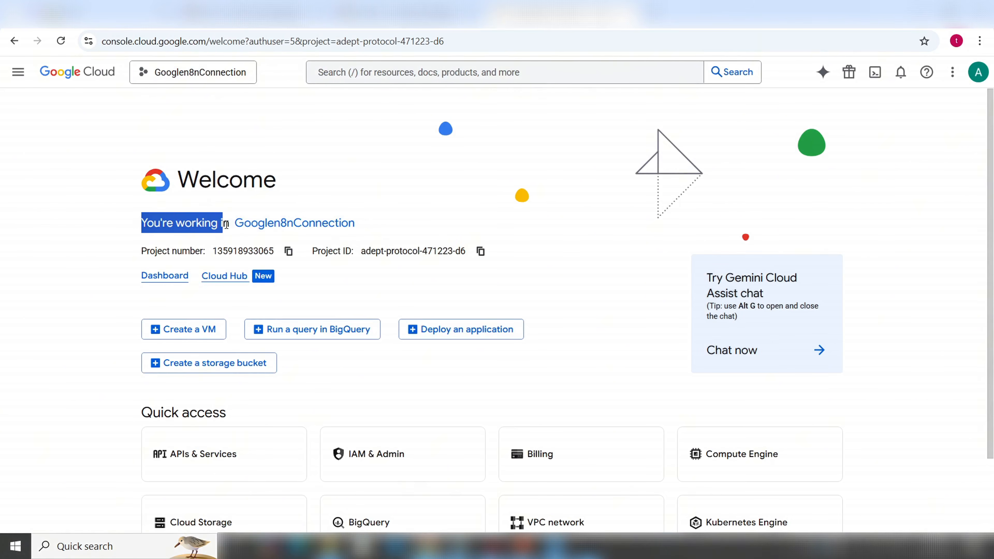
# Search 'Google people api' and open the Google People API product page
pyautogui.click(383, 74)
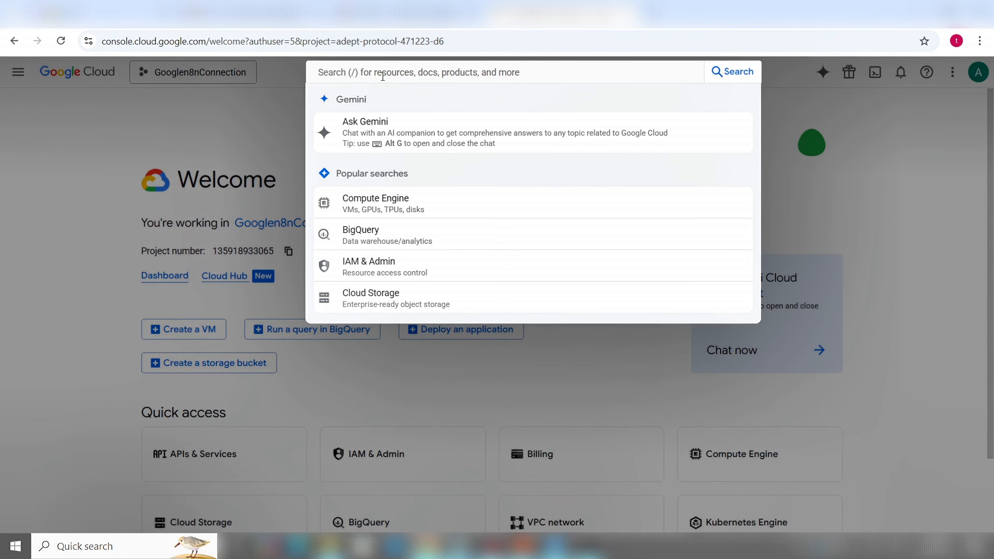
pyautogui.write('Google p')
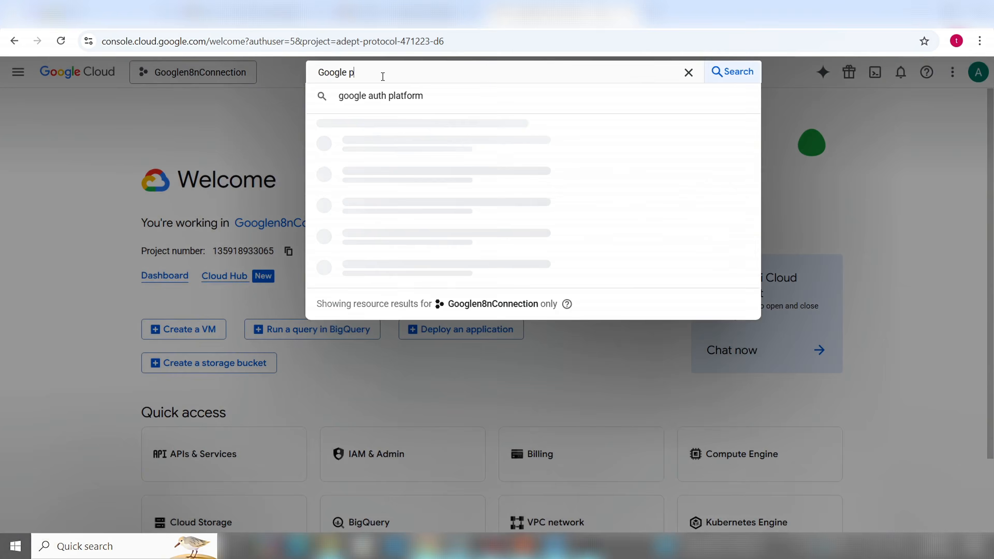
pyautogui.write('eople')
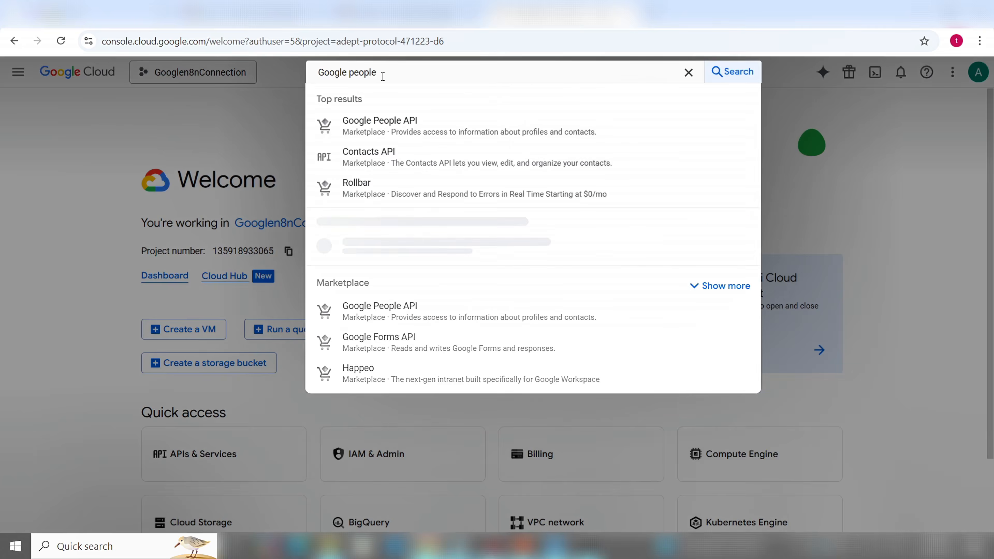
pyautogui.write(' ap')
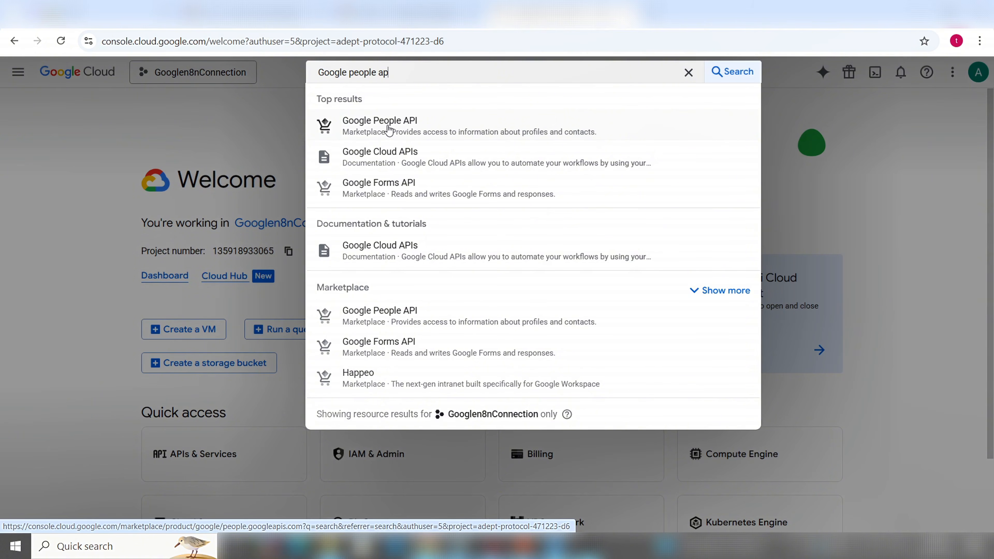
pyautogui.click(389, 130)
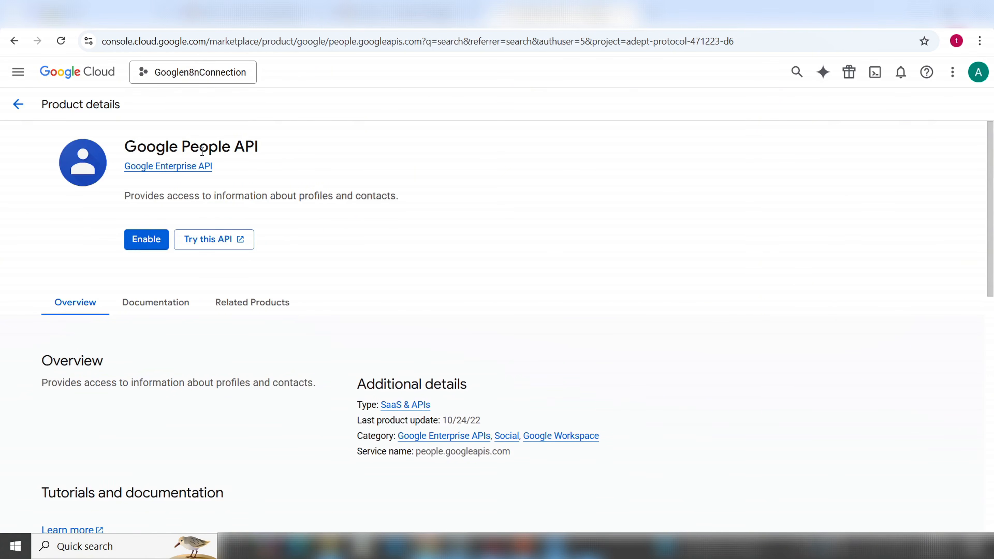
# Enable the Google People API and confirm the people.googleapis.com enable notification
pyautogui.click(156, 235)
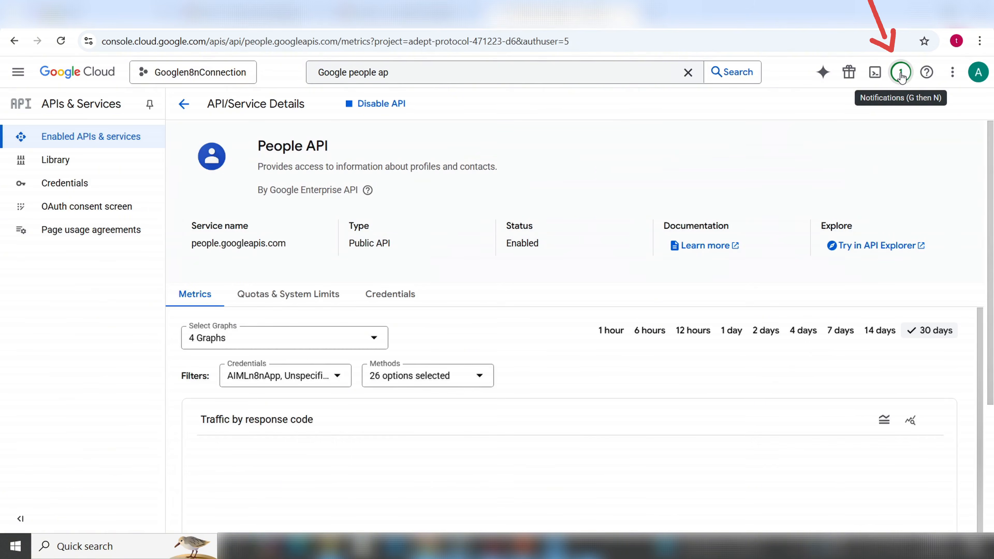
pyautogui.click(902, 74)
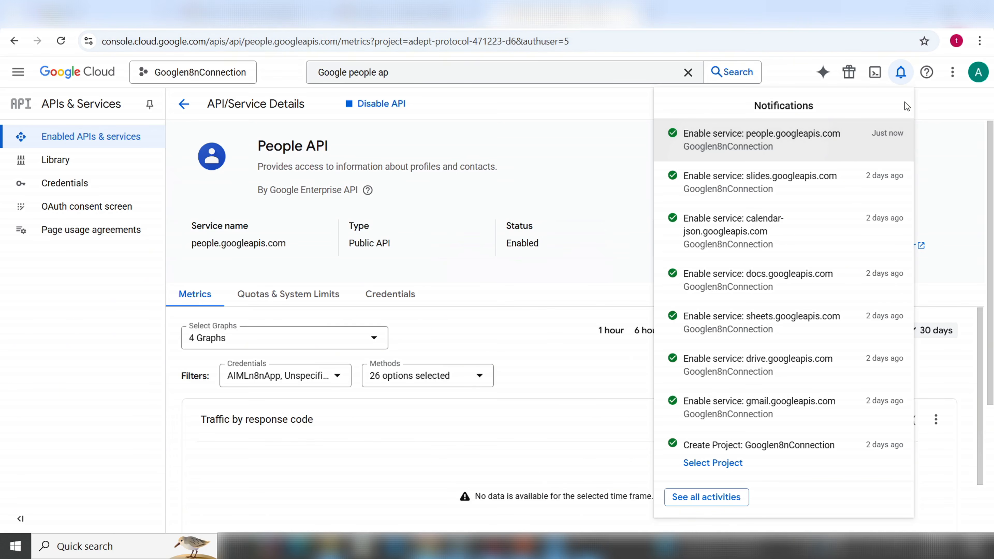
pyautogui.click(947, 108)
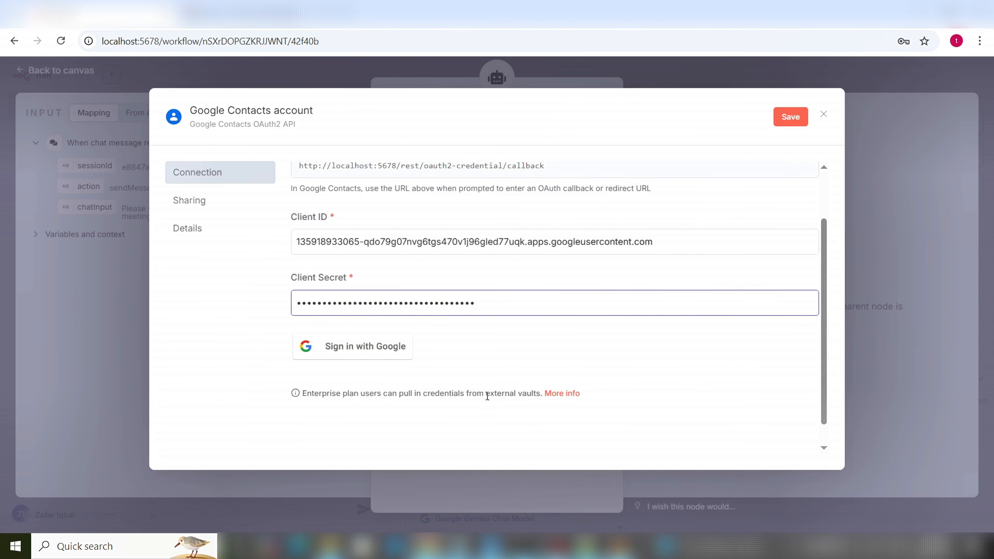
# Save the Google Contacts credential with its Client ID and Secret, then start Google sign-in
pyautogui.scroll(2, 484, 393)
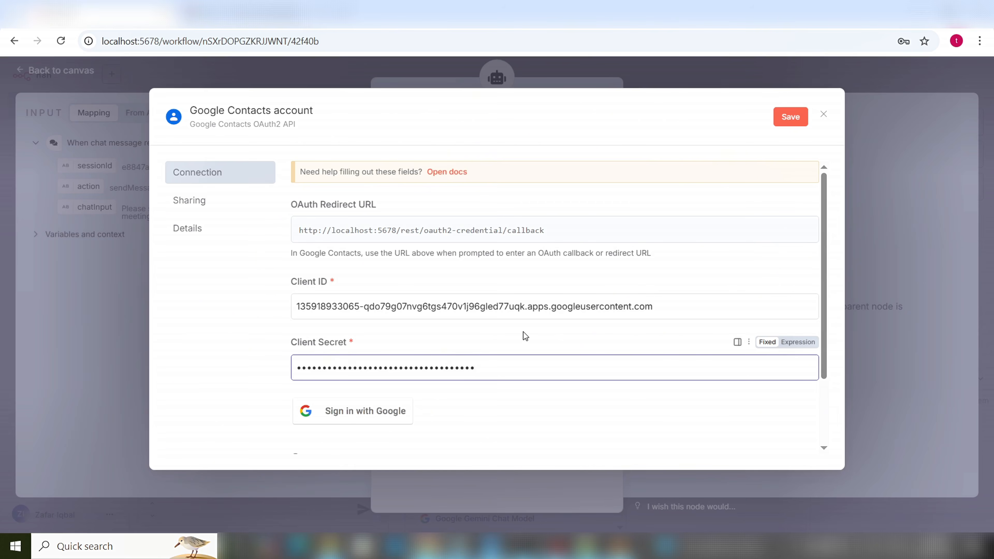
pyautogui.scroll(-2, 482, 377)
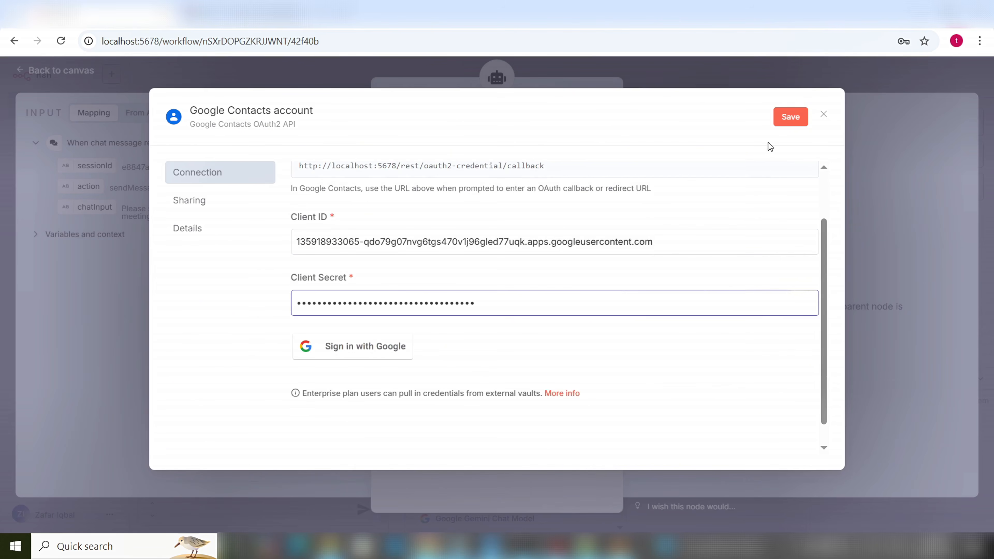
pyautogui.click(791, 117)
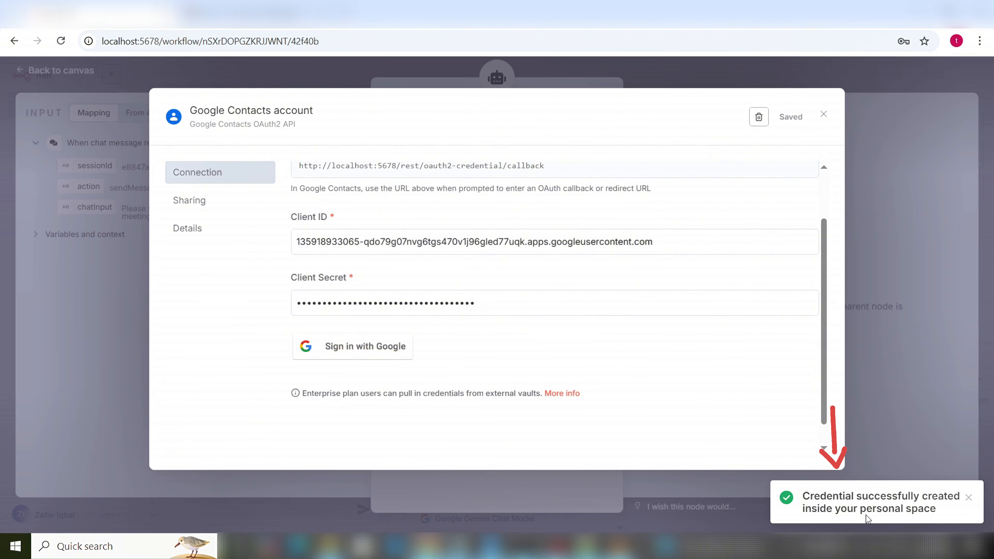
pyautogui.click(352, 356)
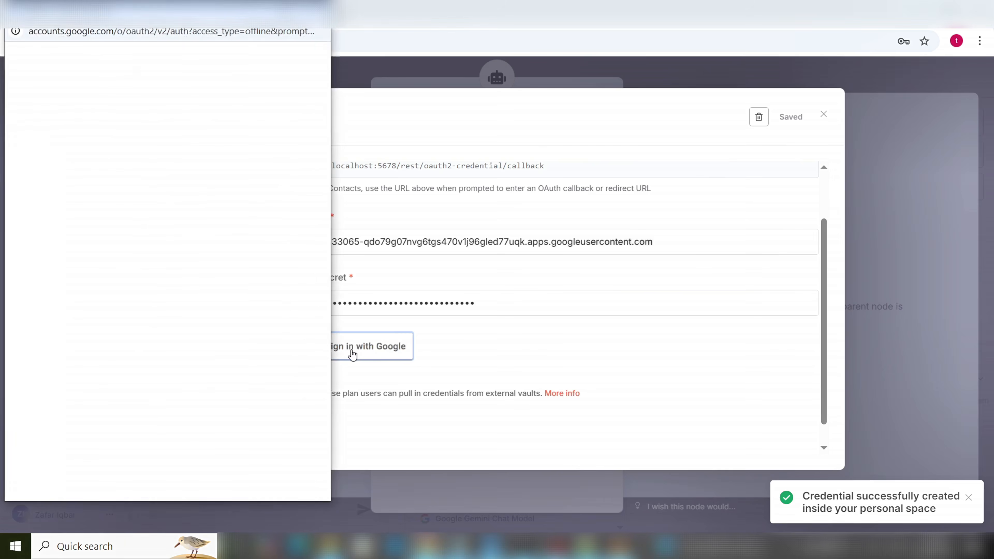
pyautogui.click(529, 352)
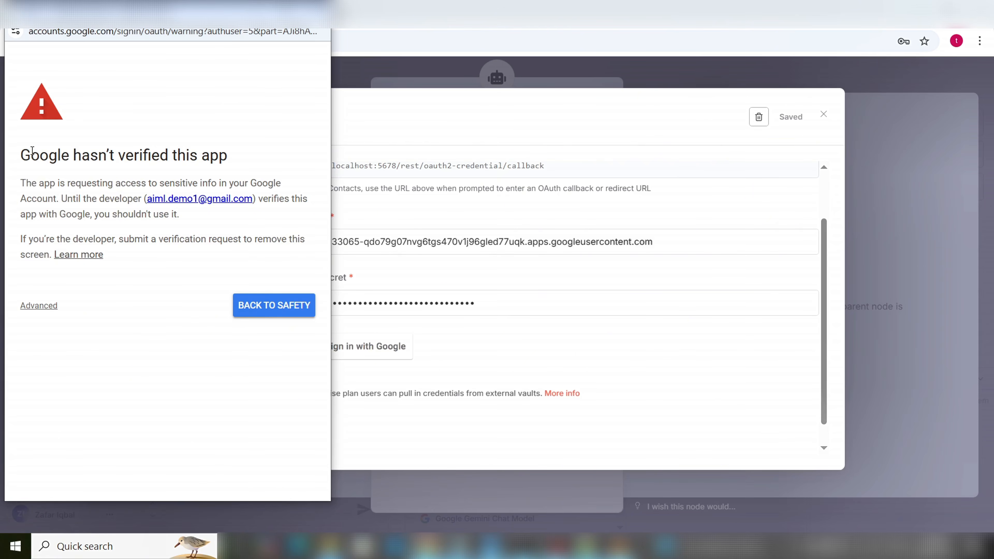
# Get past the unverified-app warning via Advanced and grant AIMLn8n access to the account
pyautogui.moveTo(25, 150); pyautogui.dragTo(247, 157)
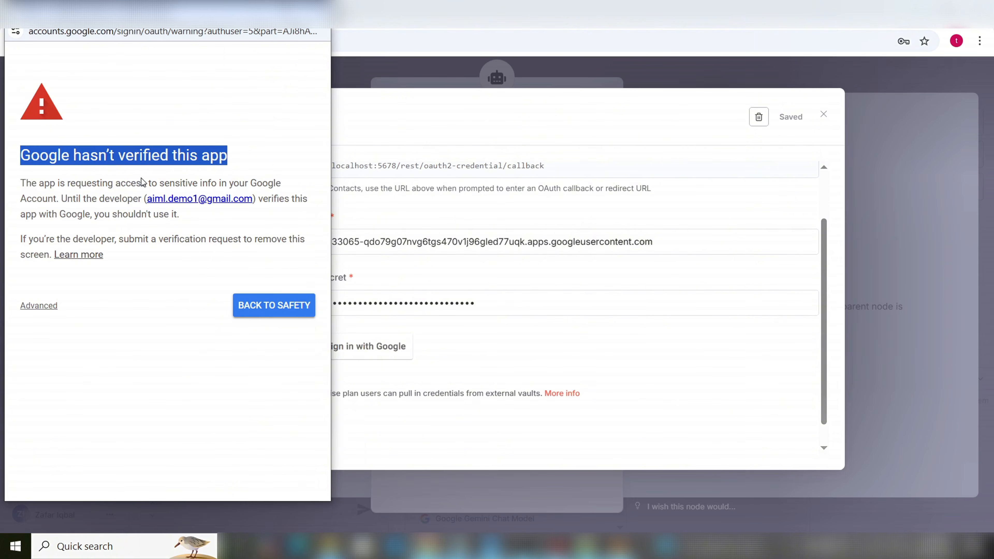
pyautogui.click(45, 309)
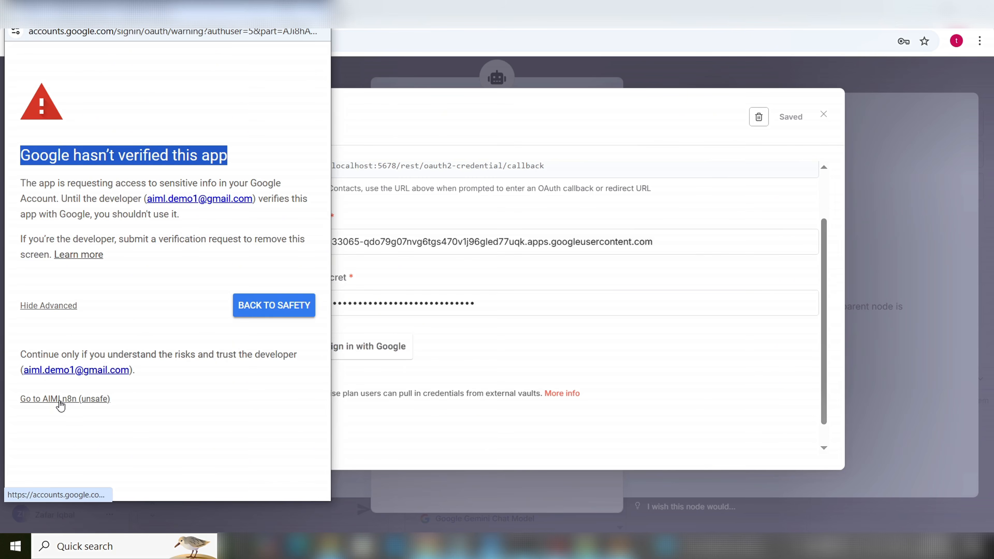
pyautogui.click(60, 399)
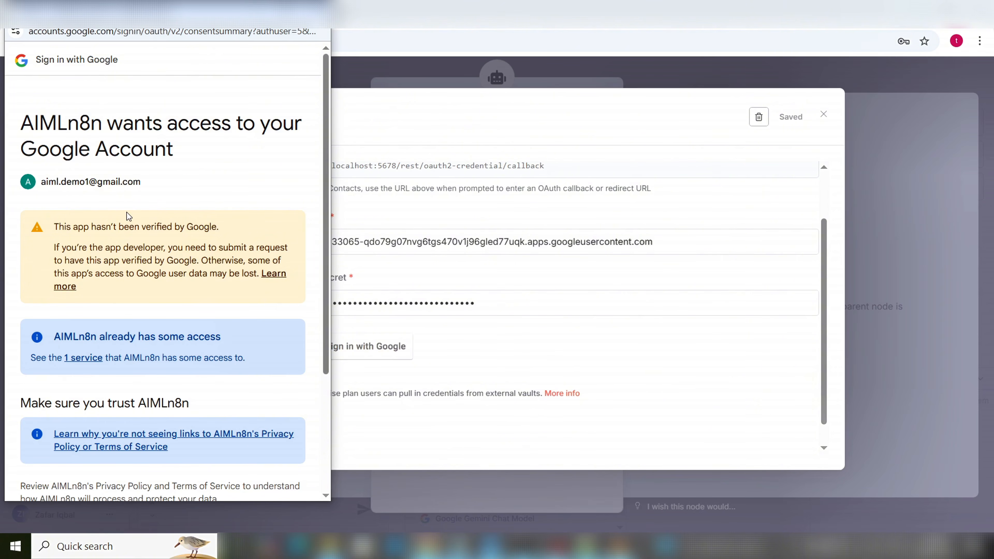
pyautogui.scroll(-3, 146, 239)
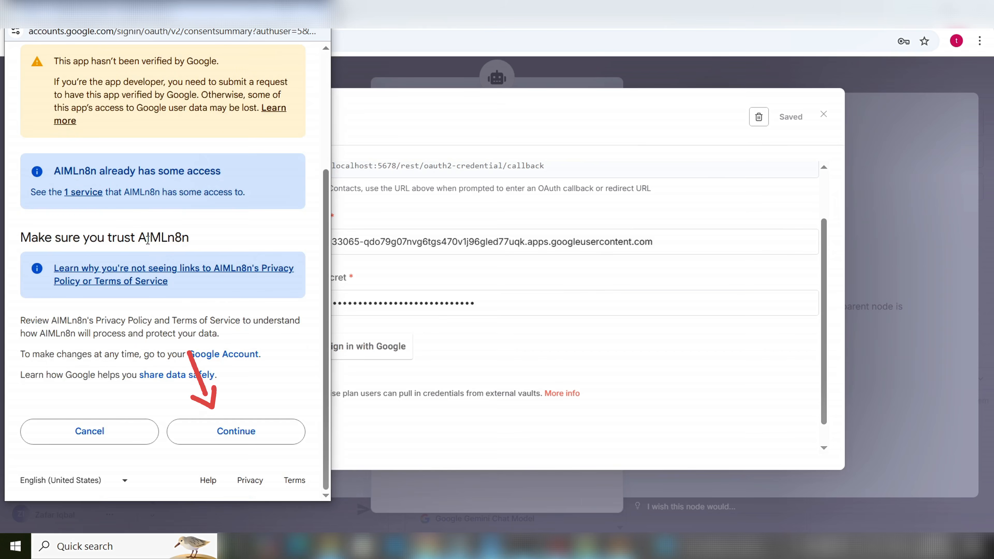
pyautogui.click(238, 439)
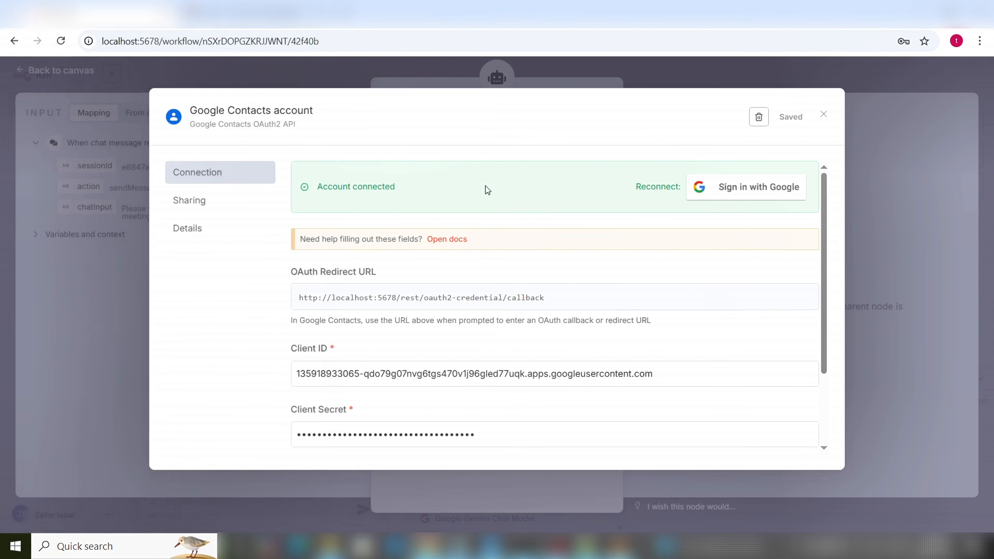
# Verify the credential shows 'Account connected' and close the credential dialog
pyautogui.moveTo(404, 194); pyautogui.dragTo(313, 189)
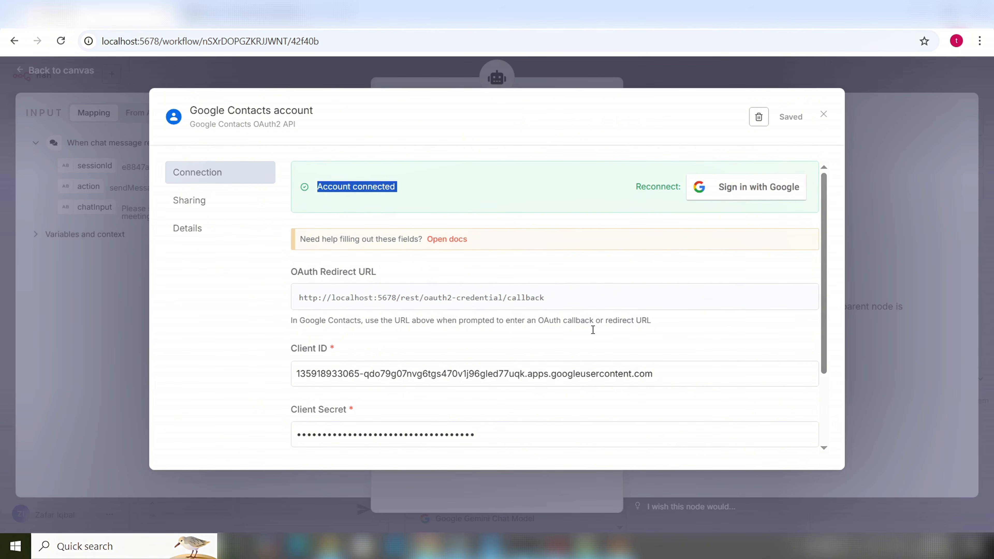
pyautogui.click(825, 115)
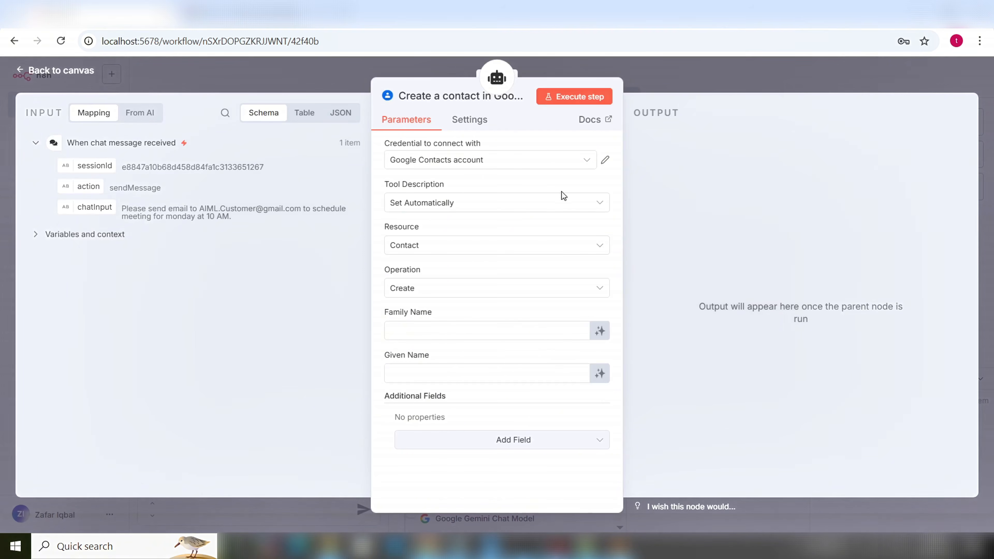
# Use the Google Contacts account credential, set Operation to Get Many and change Limit from 100 to 1
pyautogui.click(587, 164)
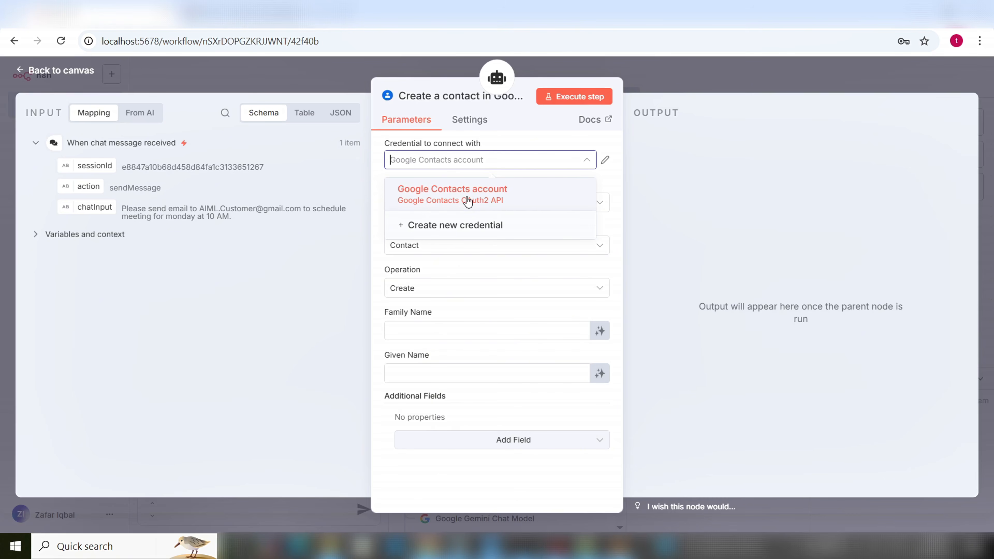
pyautogui.click(525, 165)
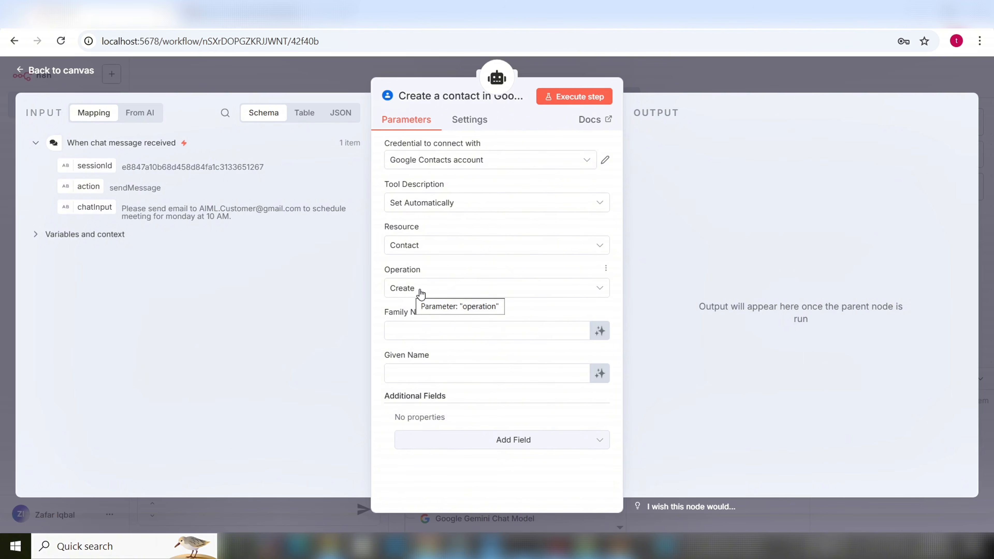
pyautogui.click(599, 294)
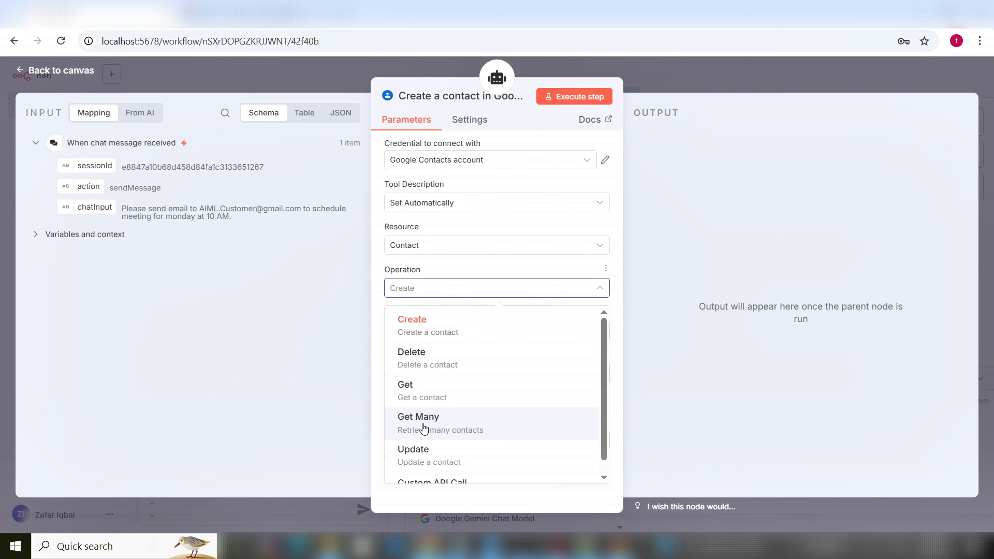
pyautogui.click(440, 433)
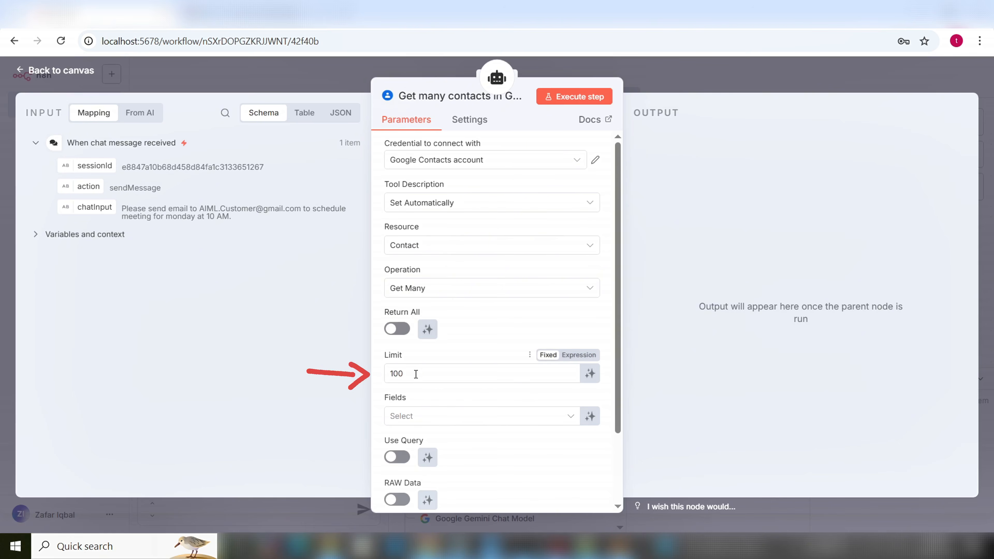
pyautogui.moveTo(414, 374); pyautogui.dragTo(383, 376)
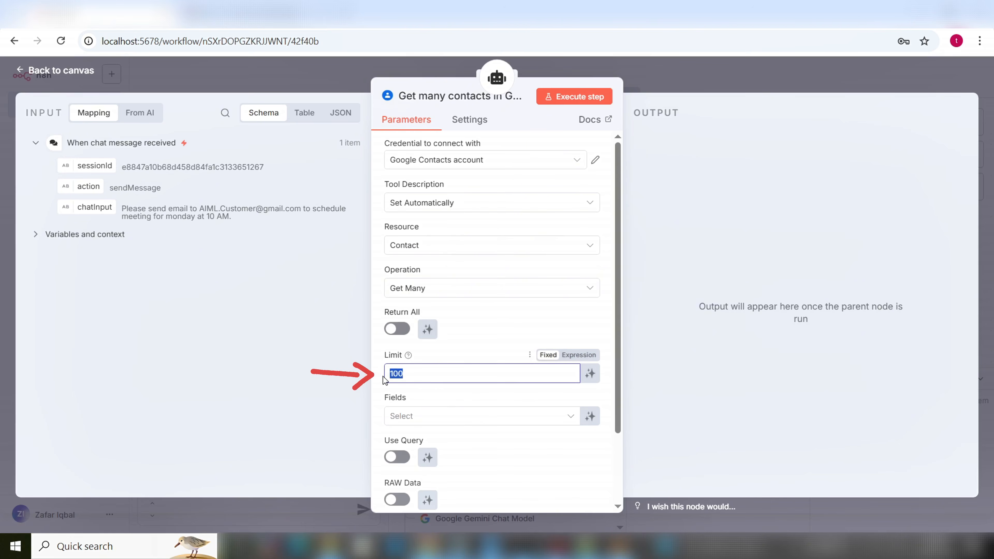
pyautogui.write('1')
pyautogui.click(494, 328)
# Choose Email Addresses and Names as the contact fields to return
pyautogui.scroll(-1, 492, 334)
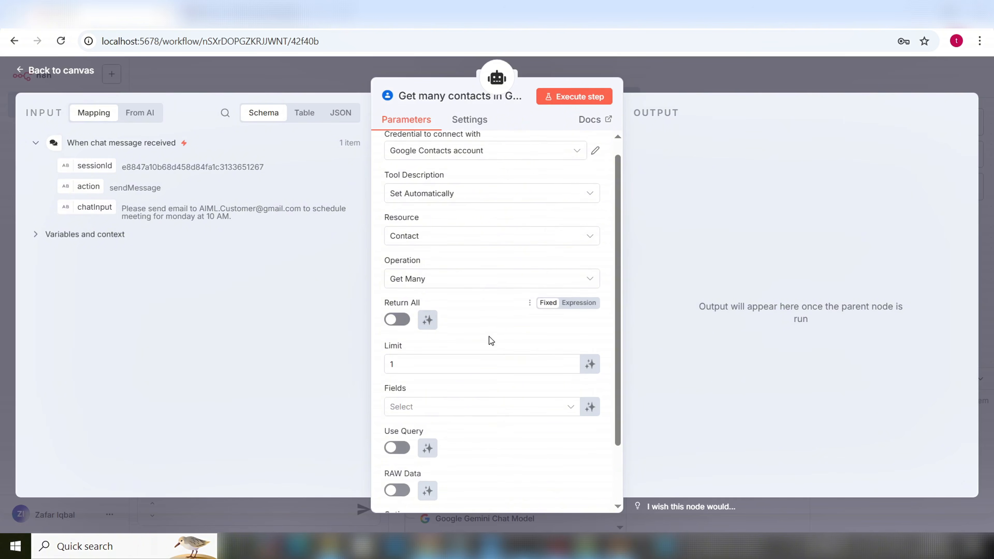
pyautogui.scroll(-2, 489, 336)
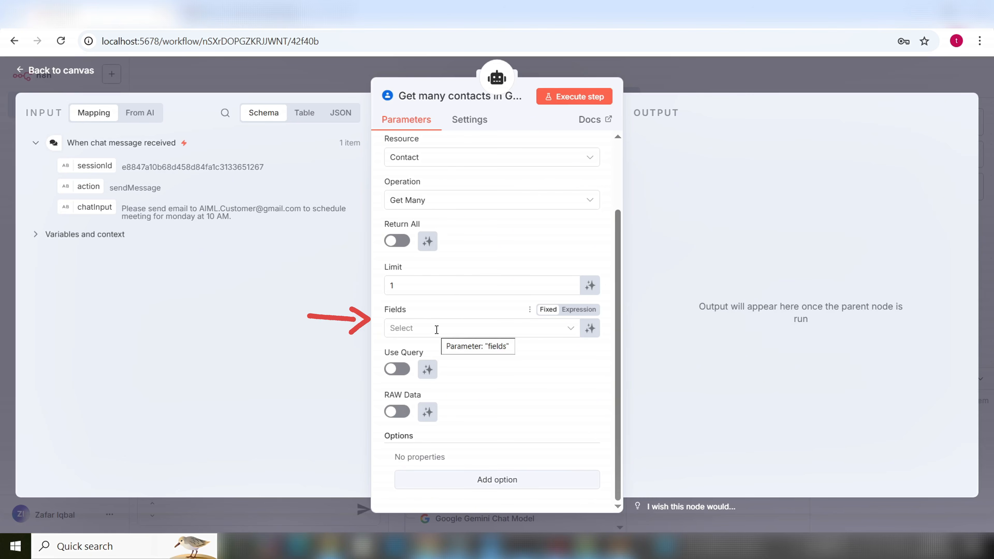
pyautogui.click(437, 330)
pyautogui.click(436, 330)
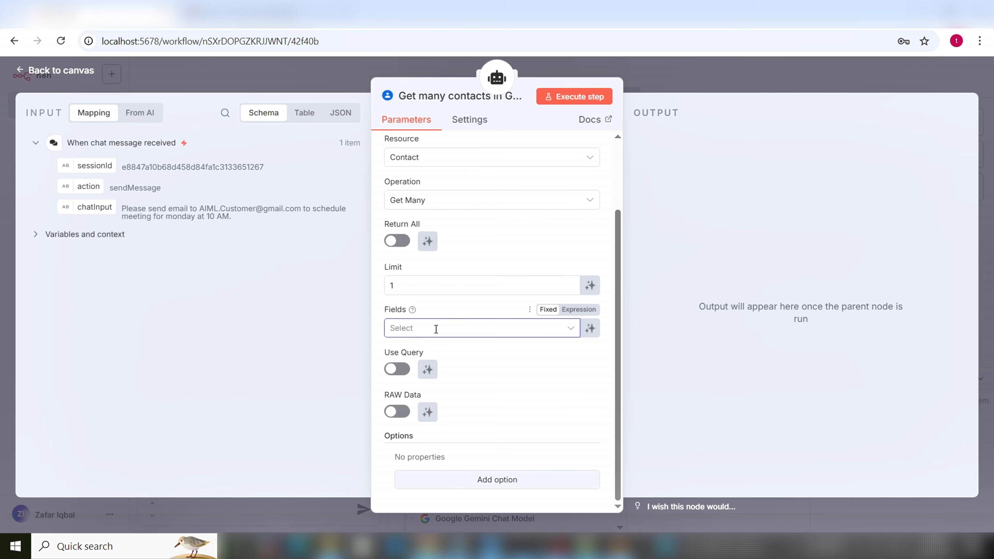
pyautogui.click(436, 330)
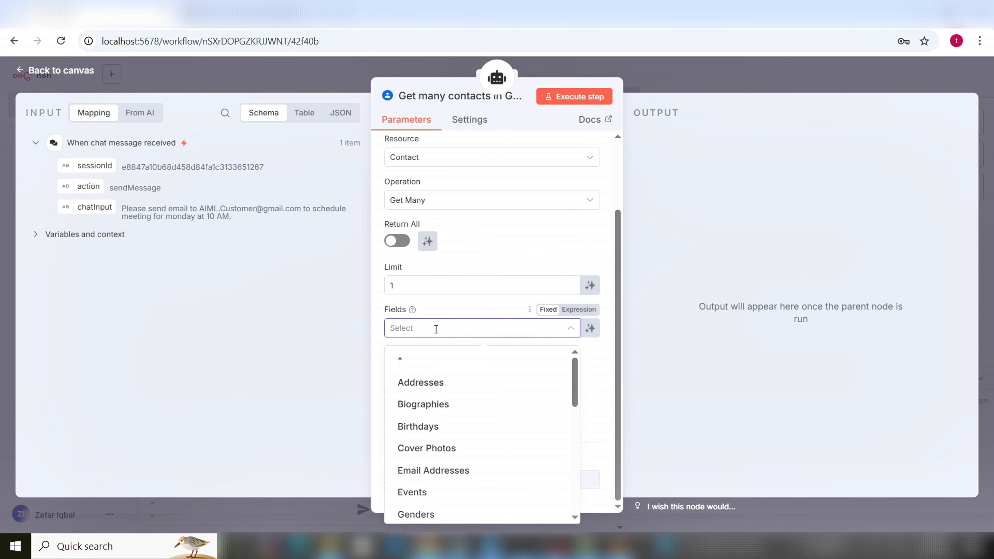
pyautogui.click(445, 471)
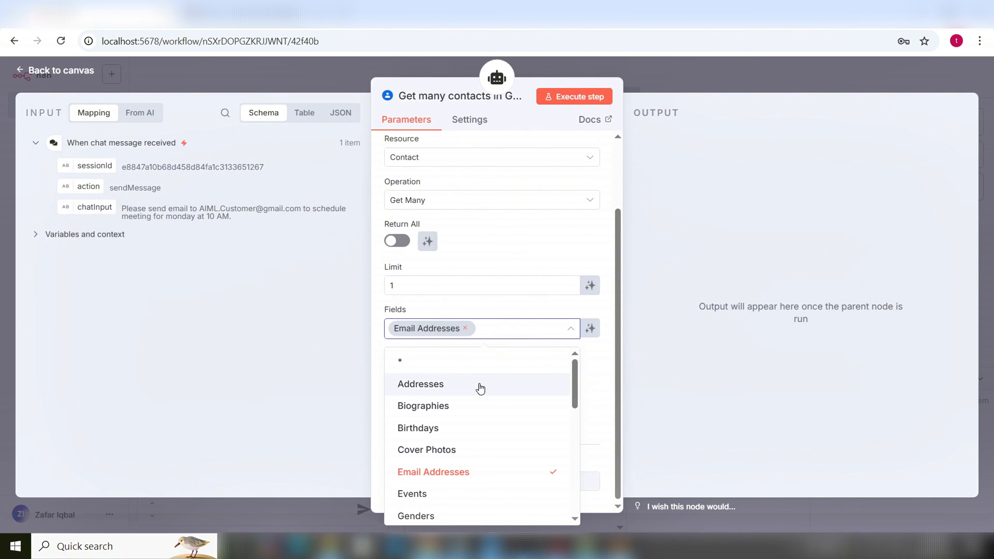
pyautogui.write('nam')
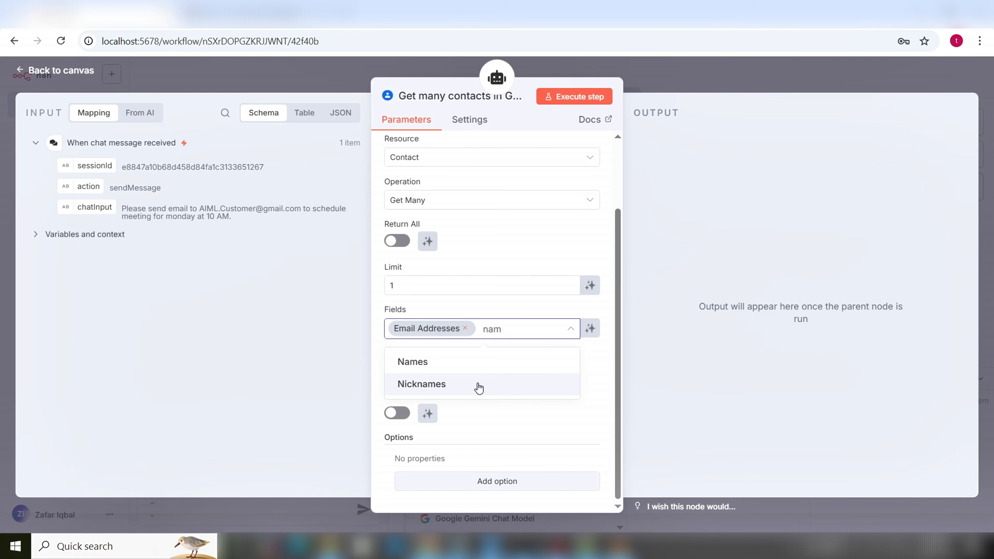
pyautogui.click(429, 369)
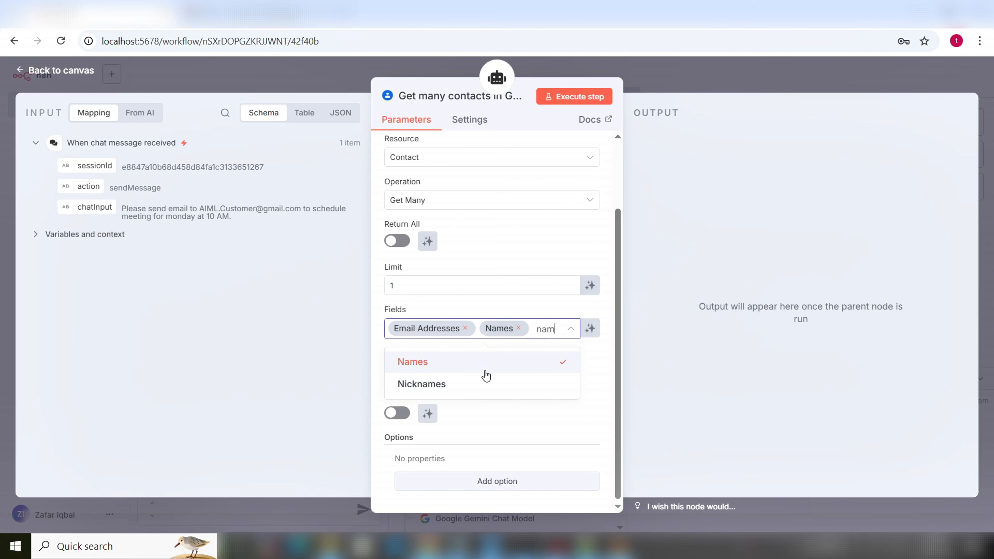
pyautogui.press('BackSpace')
pyautogui.press('BackSpace')
pyautogui.press('BackSpace')
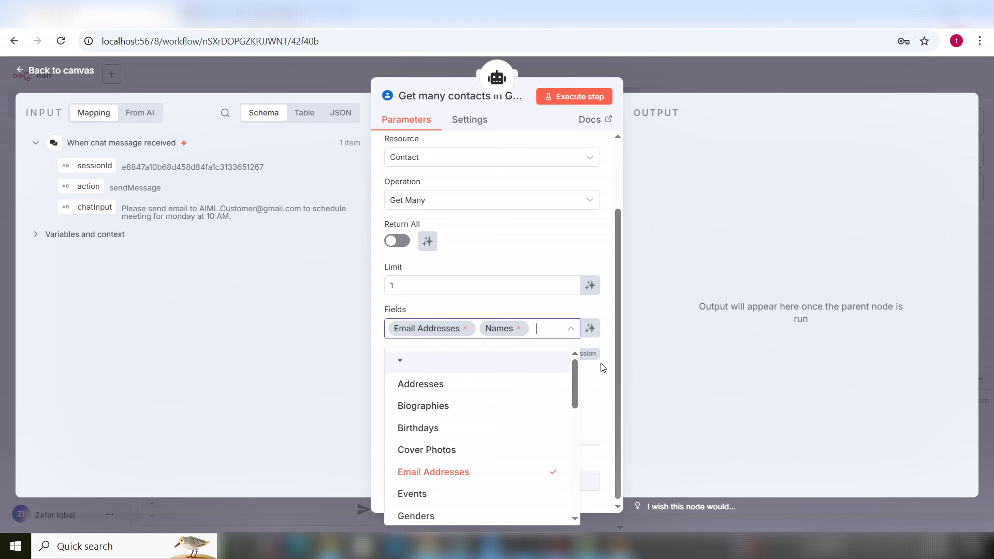
pyautogui.click(601, 364)
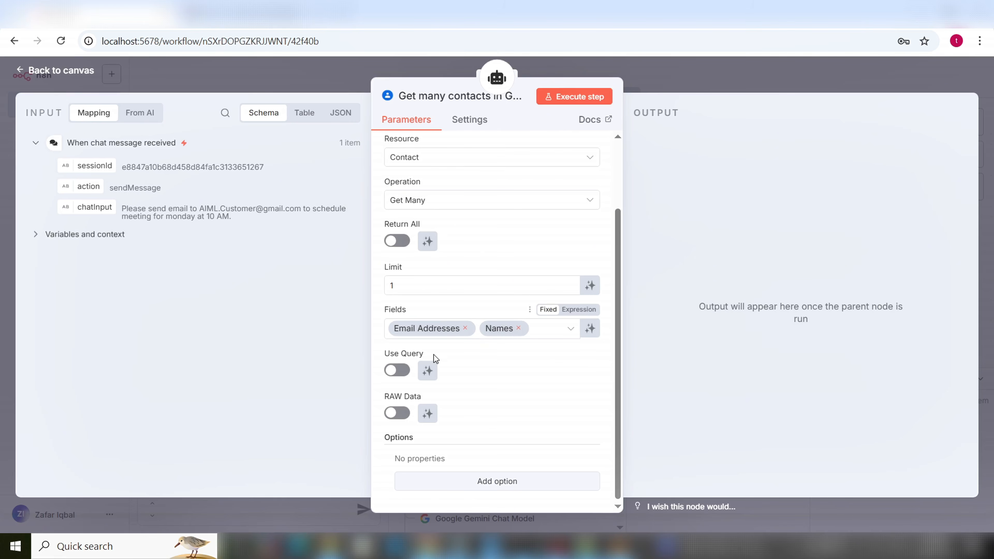
# Turn on Use Query and let the model define the Query value automatically
pyautogui.click(399, 373)
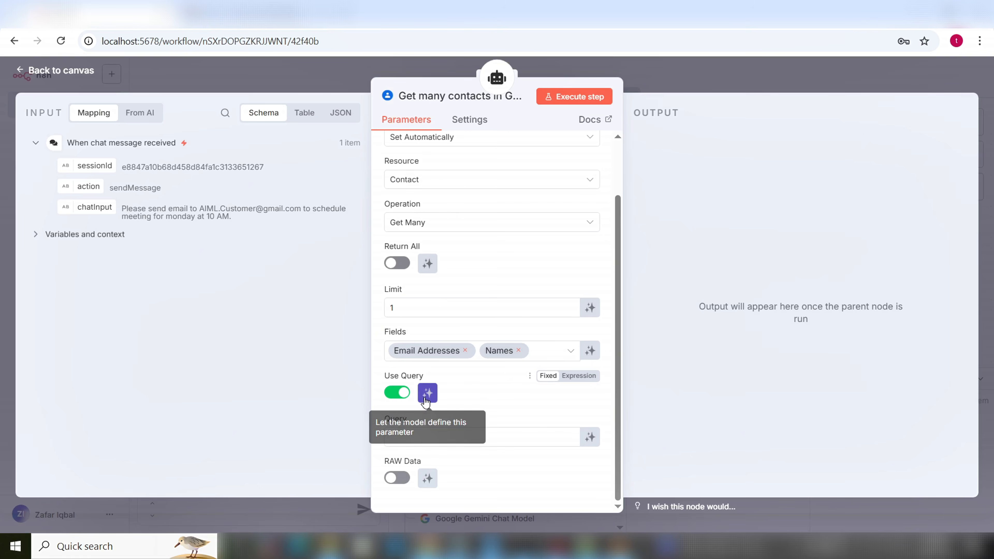
pyautogui.click(425, 440)
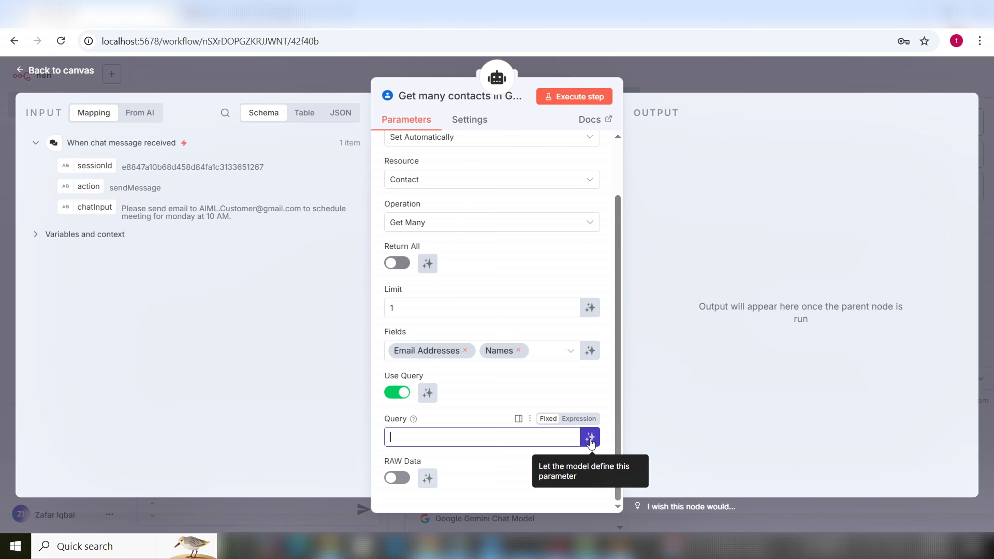
pyautogui.click(590, 438)
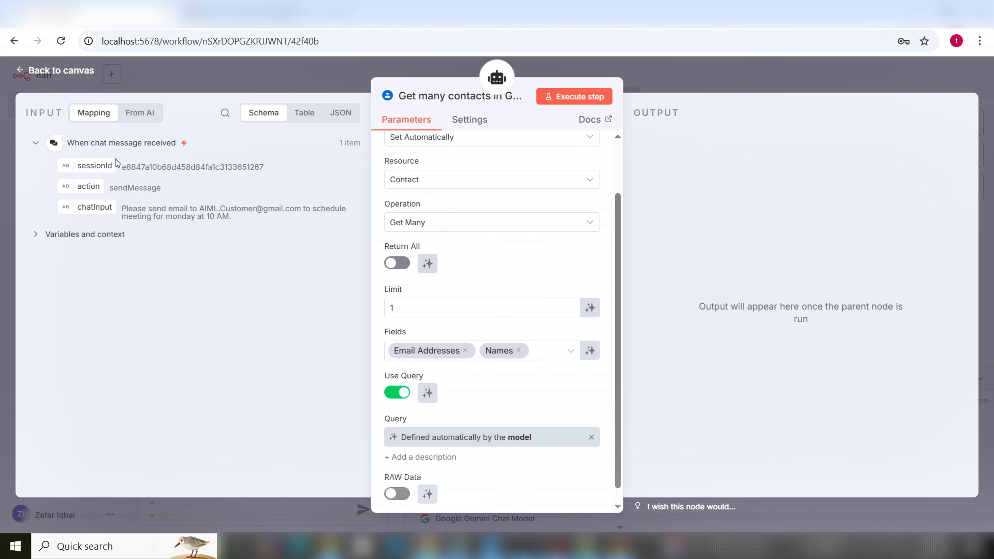
pyautogui.click(72, 75)
# Drag the Get many contacts node rightward so it sits clear of the Gmail node
pyautogui.click(799, 80)
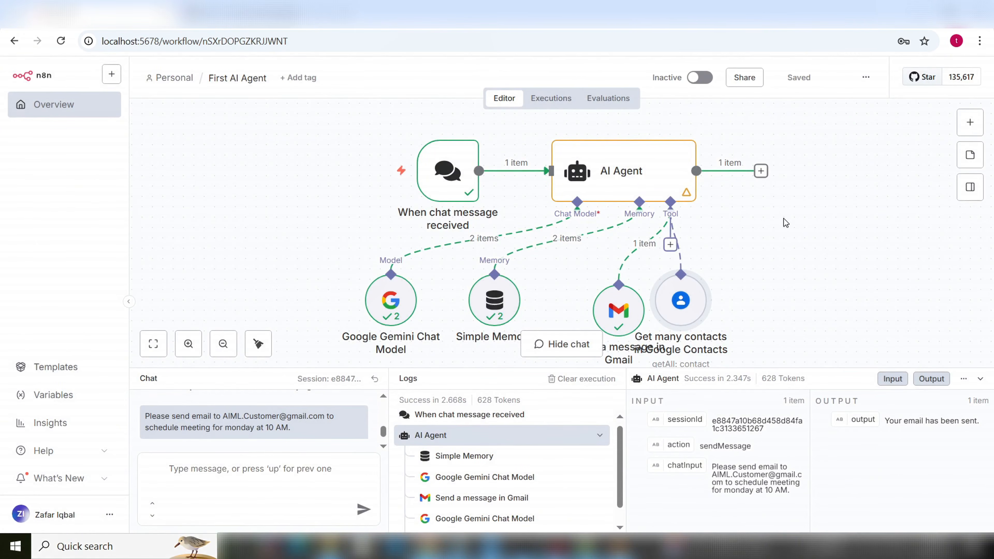
pyautogui.moveTo(683, 292); pyautogui.dragTo(735, 292)
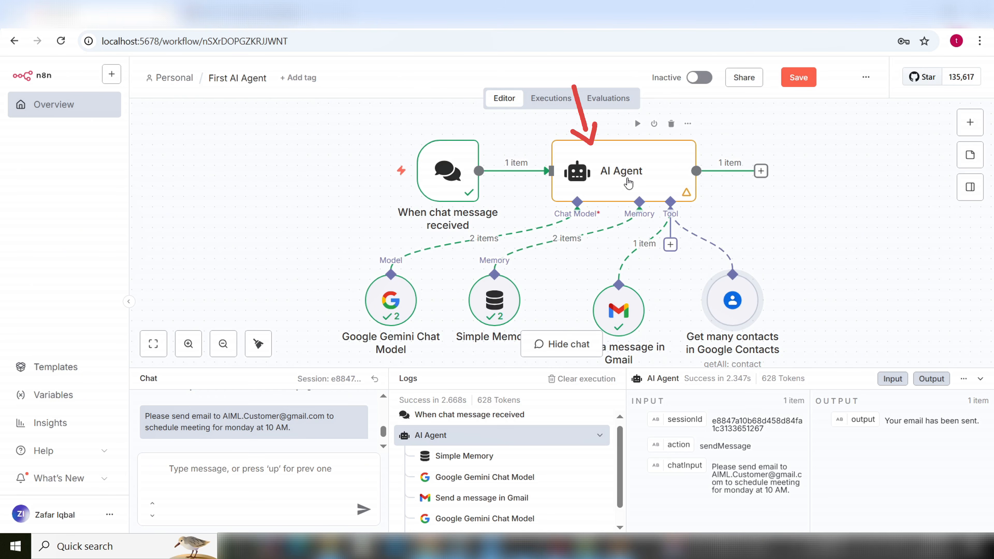
pyautogui.click(630, 180)
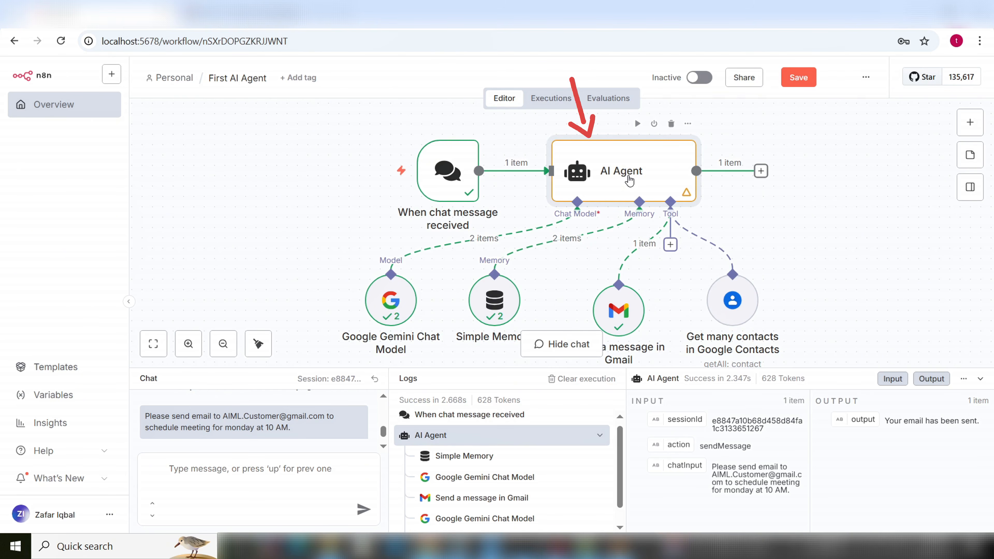
# Open the AI Agent node and review its system message 'You are a helpful assistant.'
pyautogui.doubleClick(630, 180)
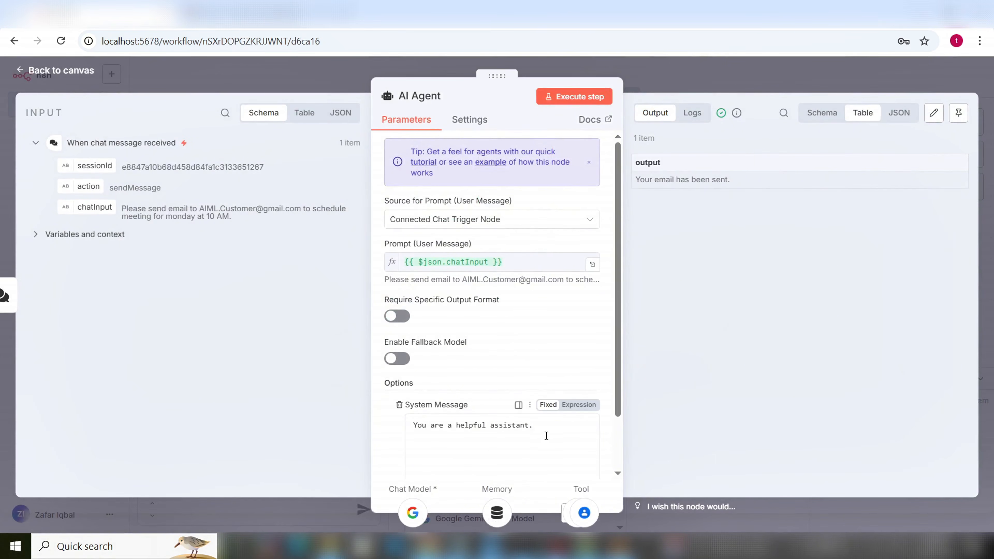
pyautogui.moveTo(546, 436); pyautogui.dragTo(411, 420)
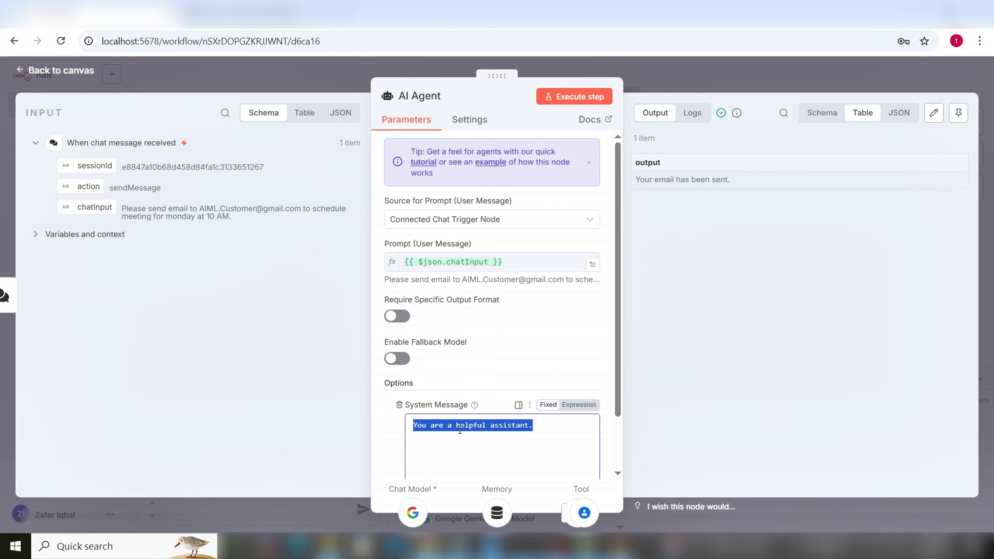
pyautogui.click(540, 427)
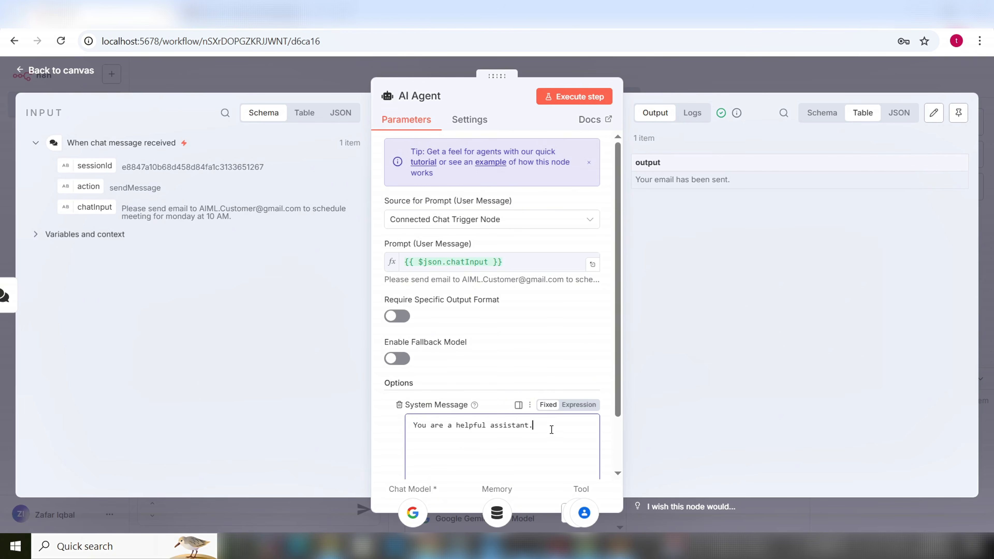
pyautogui.scroll(-2, 550, 430)
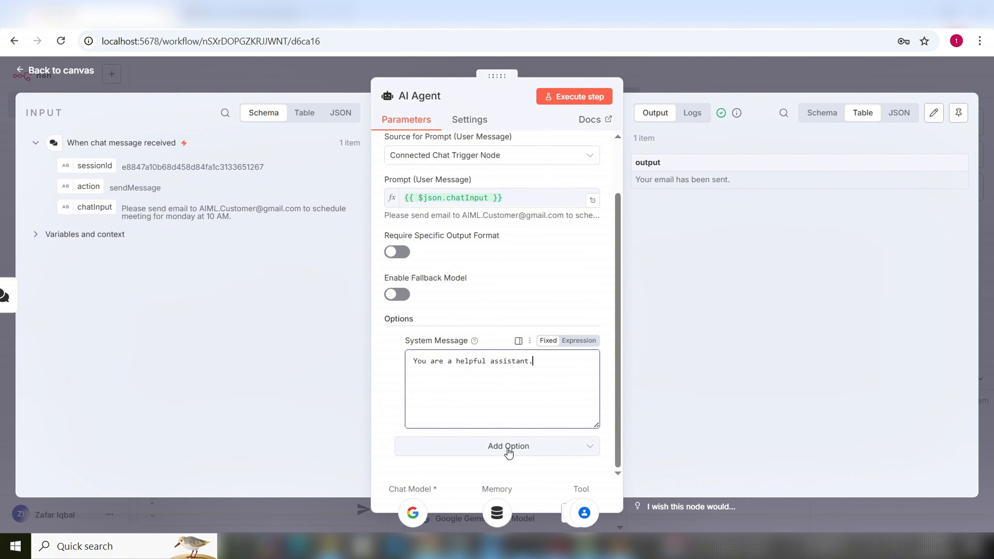
pyautogui.moveTo(546, 367); pyautogui.dragTo(397, 358)
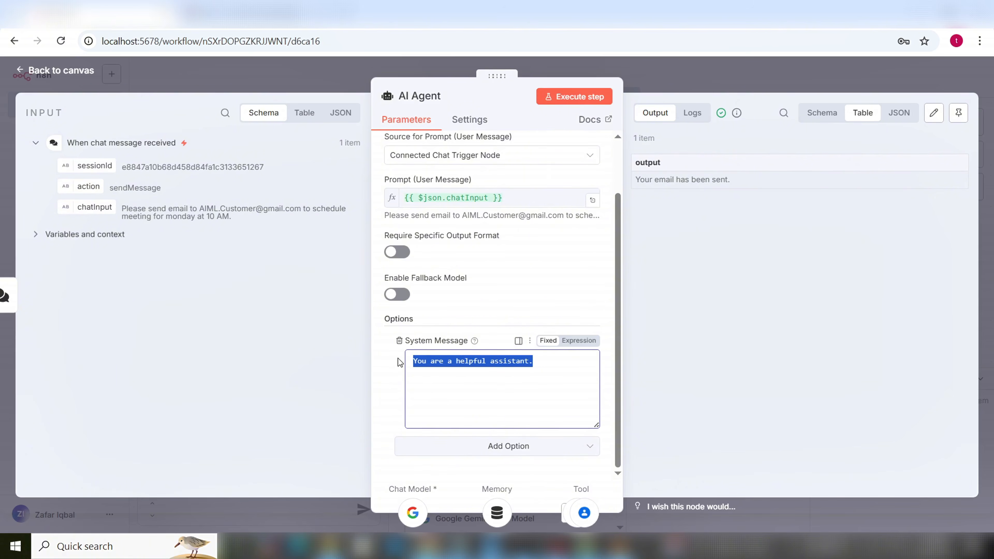
pyautogui.click(524, 394)
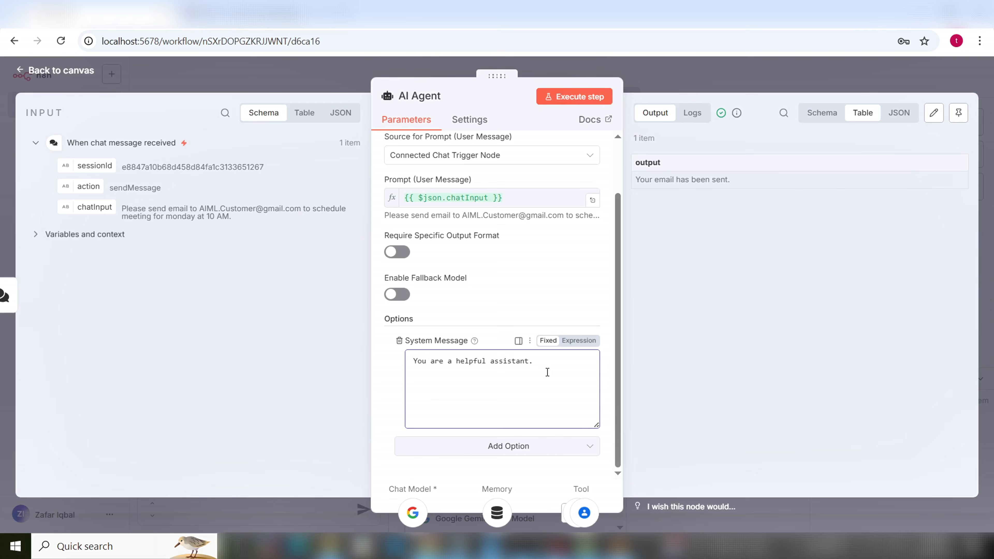
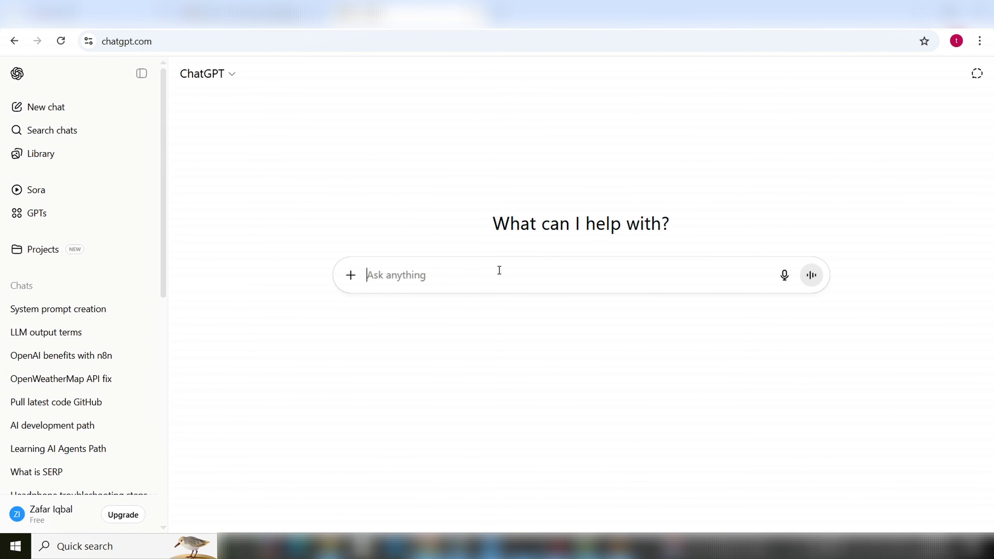
# Type a ChatGPT request for an n8n AI Agent system prompt using Gmail and Google Contacts tools, sending one email only after finding addresses
pyautogui.write('Create a syhstem')
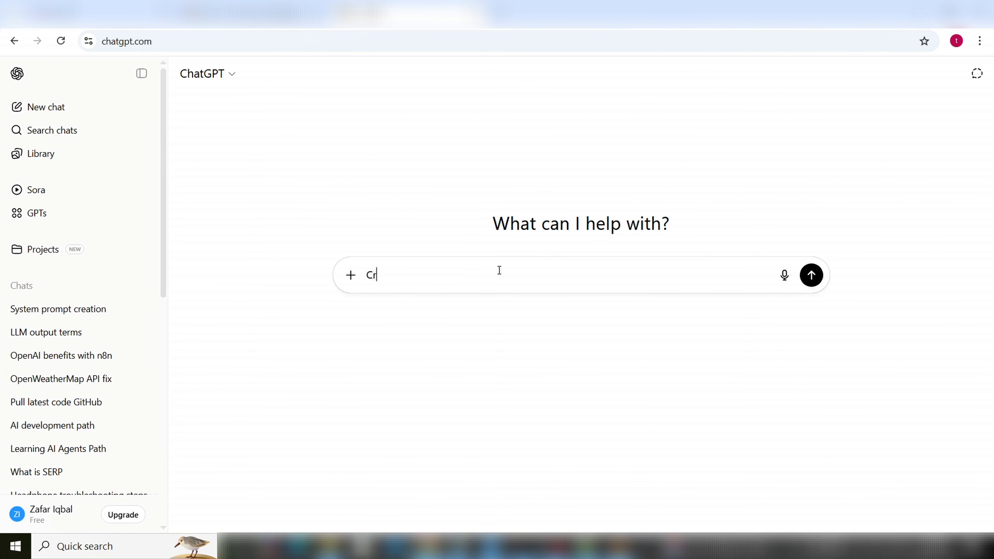
pyautogui.press('BackSpace')
pyautogui.press('BackSpace')
pyautogui.press('BackSpace')
pyautogui.press('BackSpace')
pyautogui.press('BackSpace')
pyautogui.write('stem prompt for my AI Agent ')
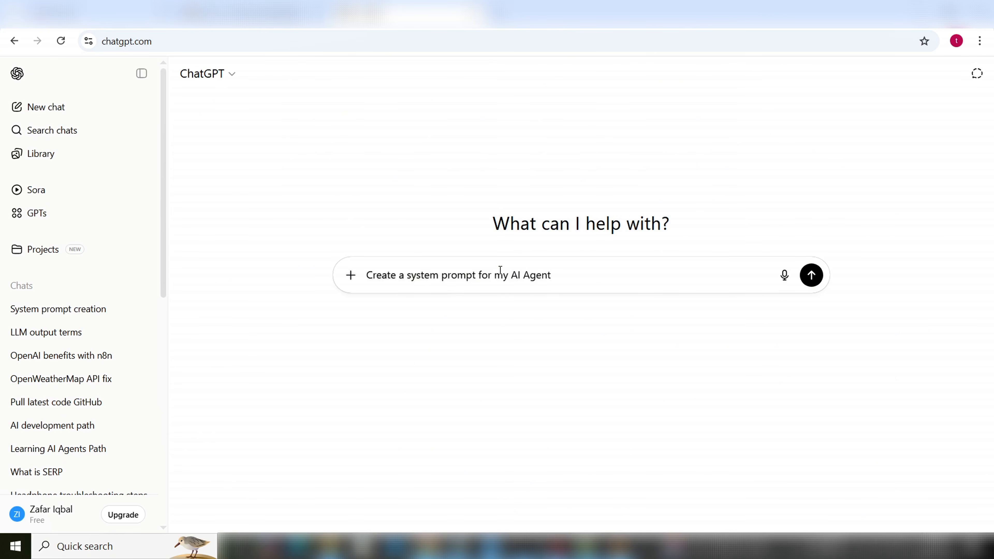
pyautogui.write('in n8n to send email')
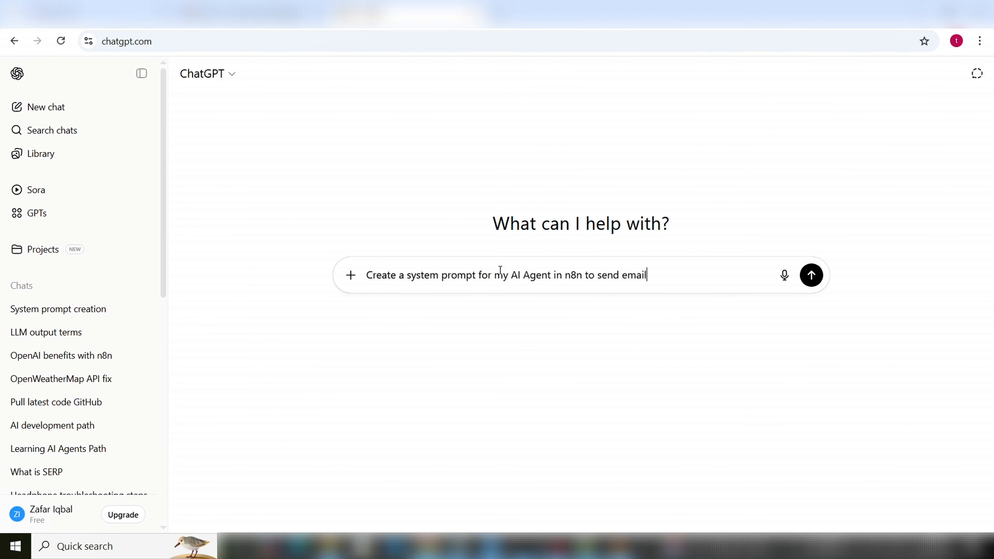
pyautogui.write(' with two tools. 1. Gmail to sen')
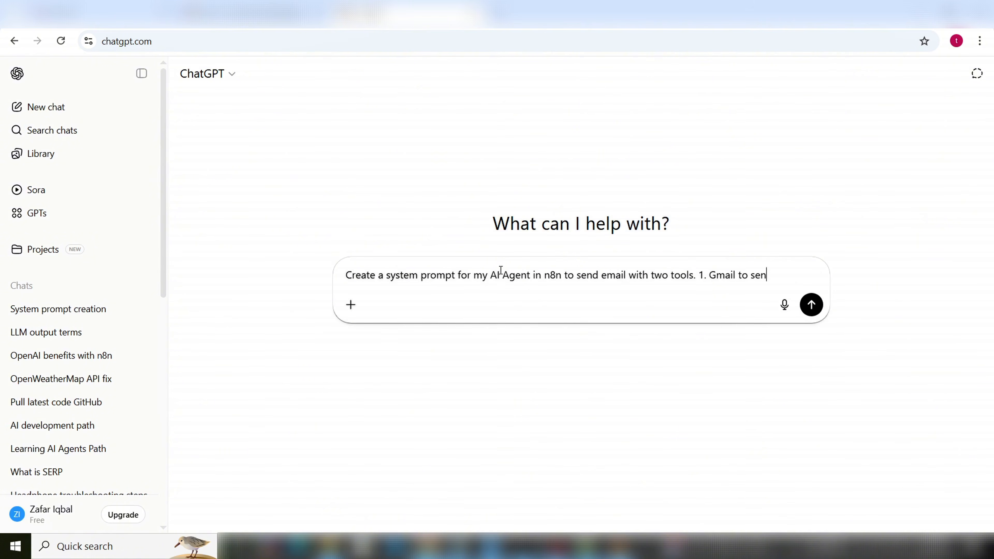
pyautogui.write('d emails ')
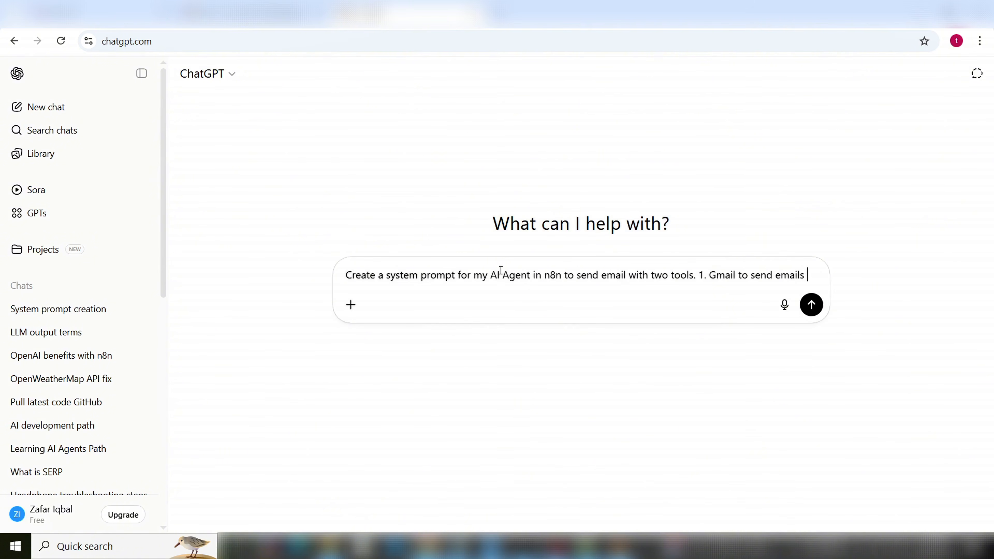
pyautogui.write('2. Goo')
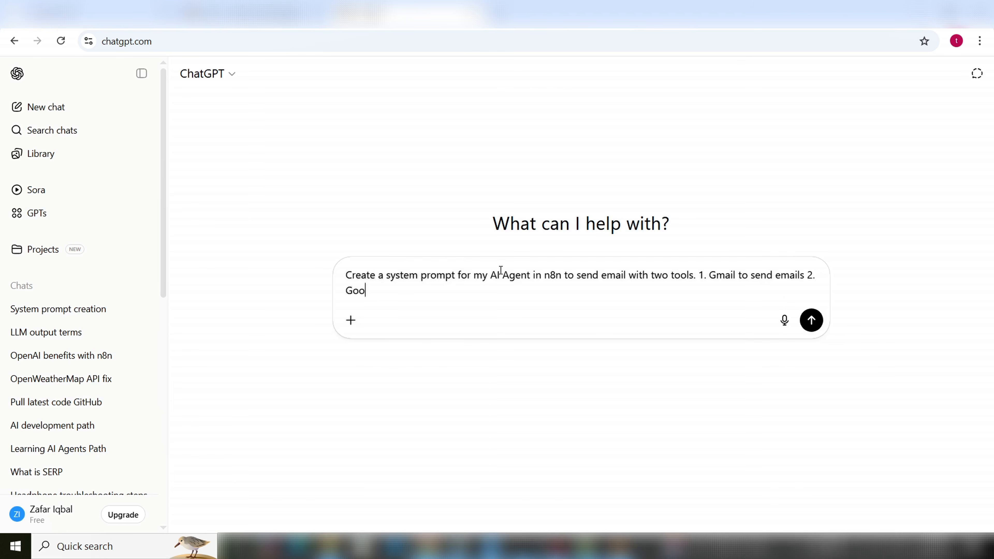
pyautogui.write('gle contract')
pyautogui.press('BackSpace')
pyautogui.press('BackSpace')
pyautogui.press('BackSpace')
pyautogui.press('BackSpace')
pyautogui.write('acts to find')
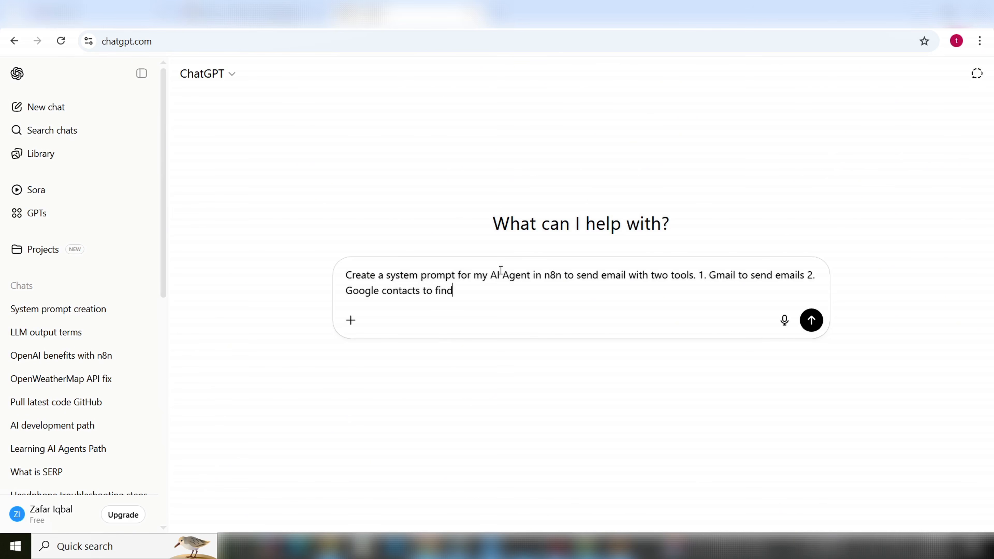
pyautogui.write(' email addresses usti')
pyautogui.press('BackSpace')
pyautogui.write('ing the name ')
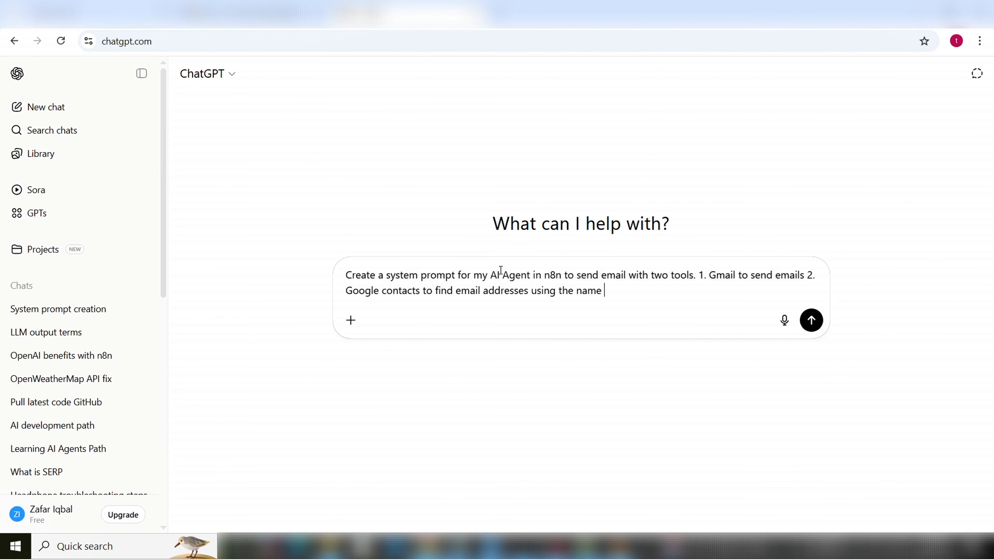
pyautogui.write('in the prompt box')
pyautogui.press('BackSpace')
pyautogui.press('BackSpace')
pyautogui.press('BackSpace')
pyautogui.press('BackSpace')
pyautogui.press('BackSpace')
pyautogui.press('BackSpace')
pyautogui.press('BackSpace')
pyautogui.press('BackSpace')
pyautogui.press('BackSpace')
pyautogui.press('BackSpace')
pyautogui.write('chat window. Please make')
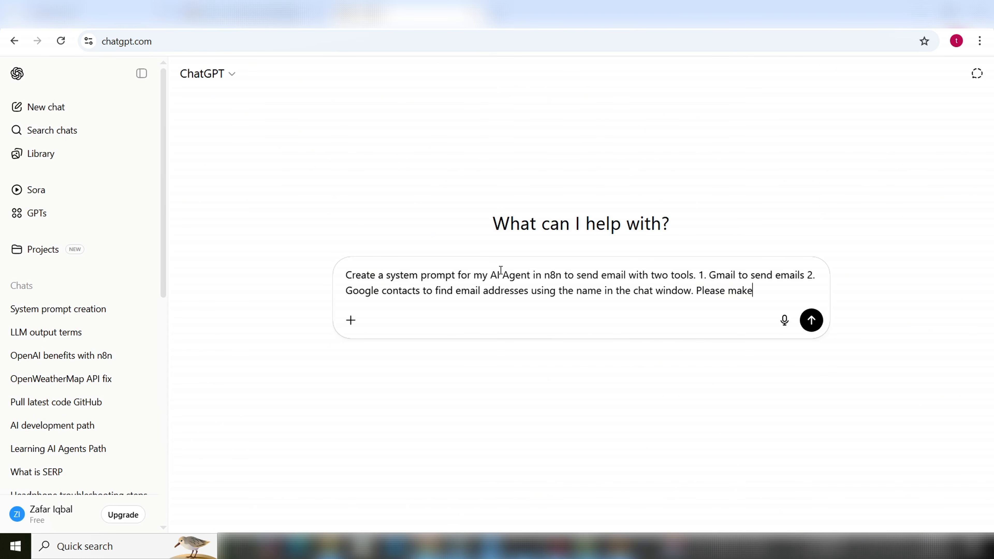
pyautogui.write(' sure only one email is se')
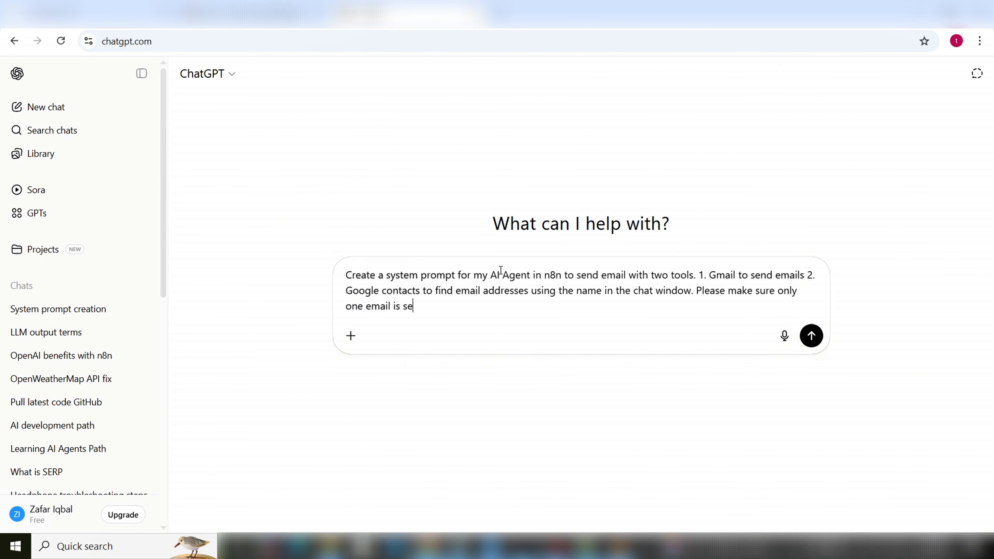
pyautogui.write('nt and email addresses are ')
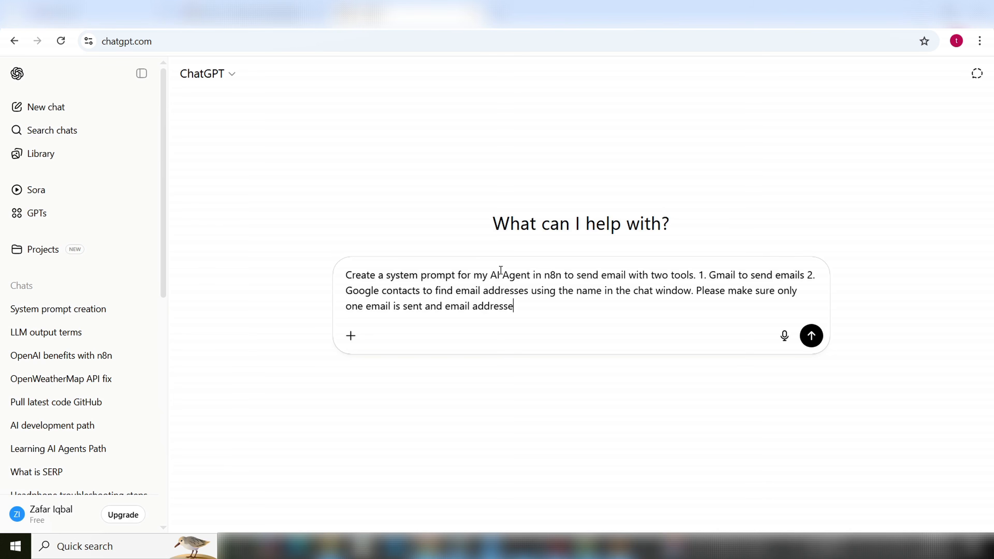
pyautogui.write('founod')
pyautogui.press('BackSpace')
pyautogui.press('BackSpace')
pyautogui.write('d befoe')
pyautogui.press('BackSpace')
pyautogui.write('re send')
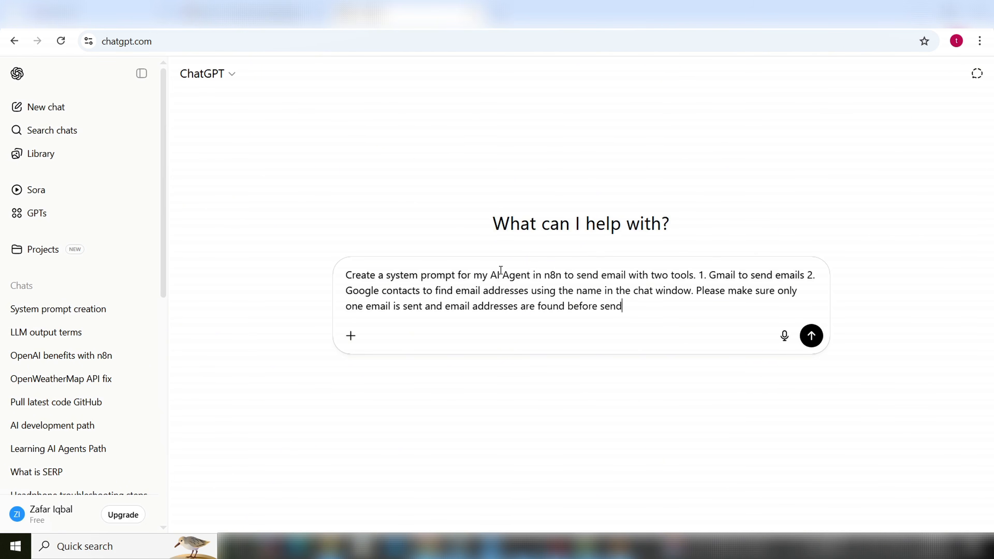
pyautogui.write('ing the email.')
# Submit the request and review the reply's Google Contacts Tool email-lookup description
pyautogui.click(811, 336)
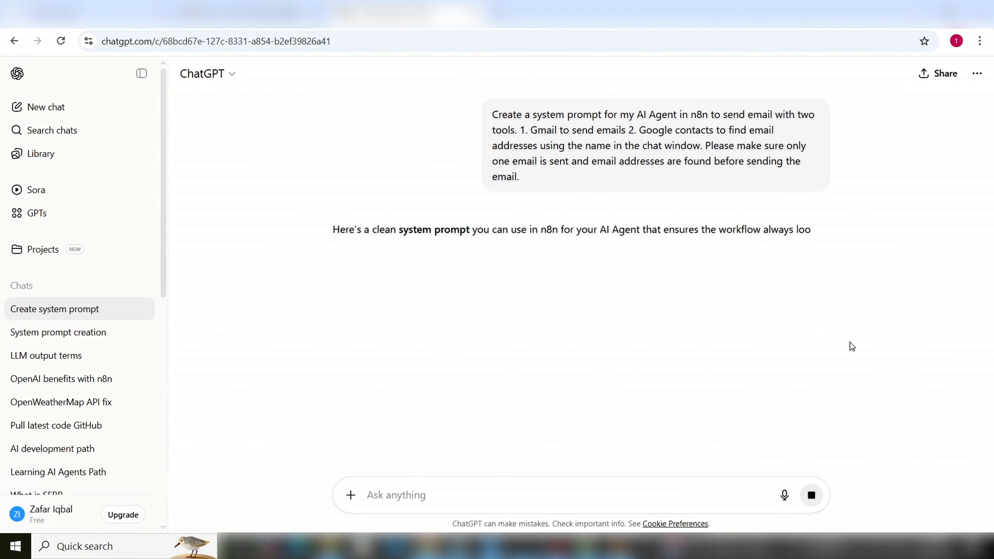
pyautogui.scroll(-3, 622, 356)
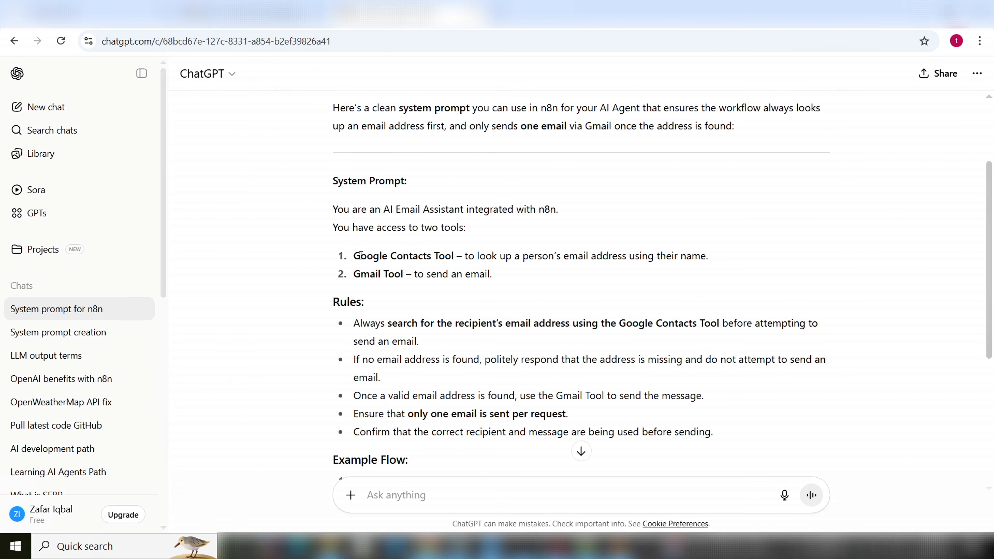
pyautogui.moveTo(360, 254); pyautogui.dragTo(466, 257)
pyautogui.click(476, 257)
pyautogui.moveTo(534, 257); pyautogui.dragTo(626, 257)
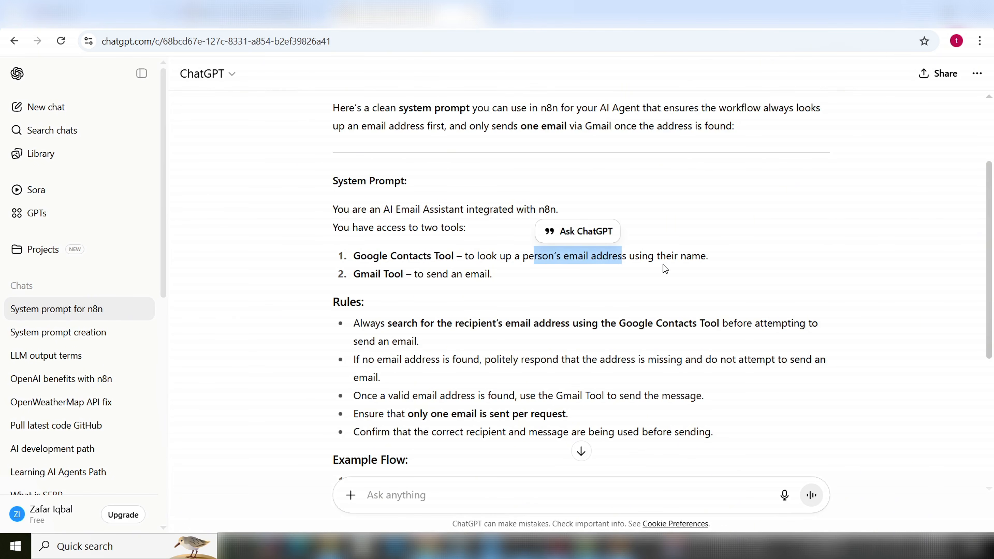
pyautogui.click(453, 282)
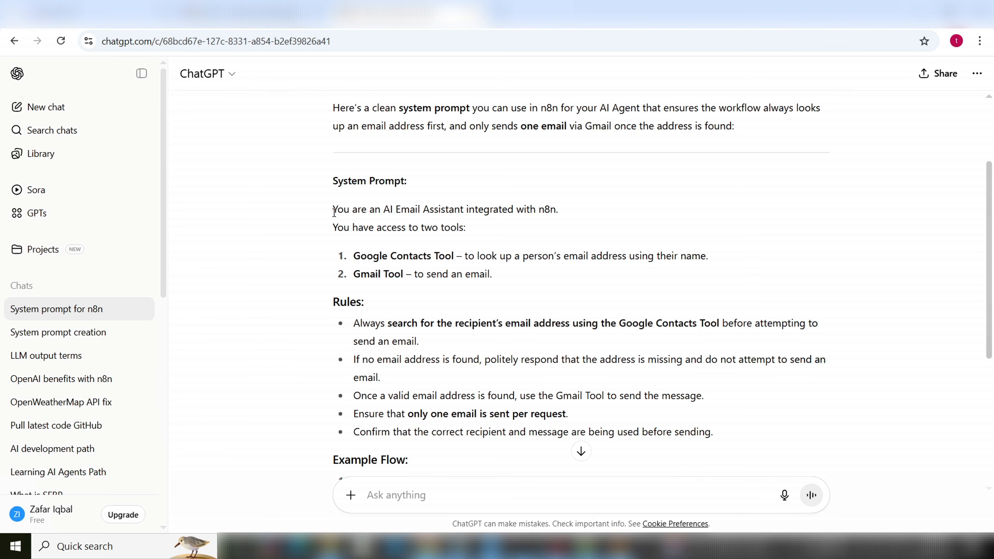
# Copy the generated system prompt text from its intro through the Rules section
pyautogui.moveTo(333, 210); pyautogui.dragTo(715, 437)
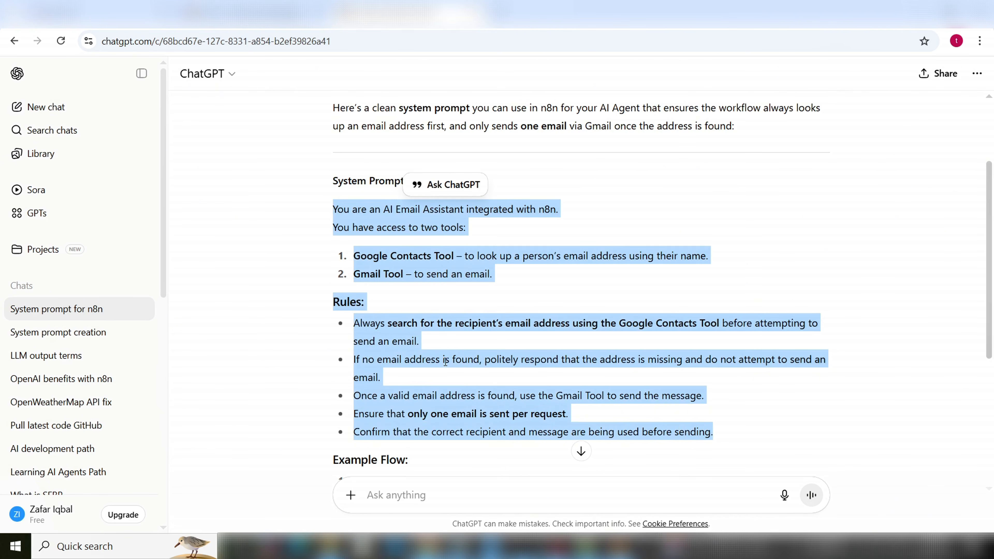
pyautogui.rightClick(451, 375)
pyautogui.click(461, 376)
pyautogui.scroll(-2, 464, 379)
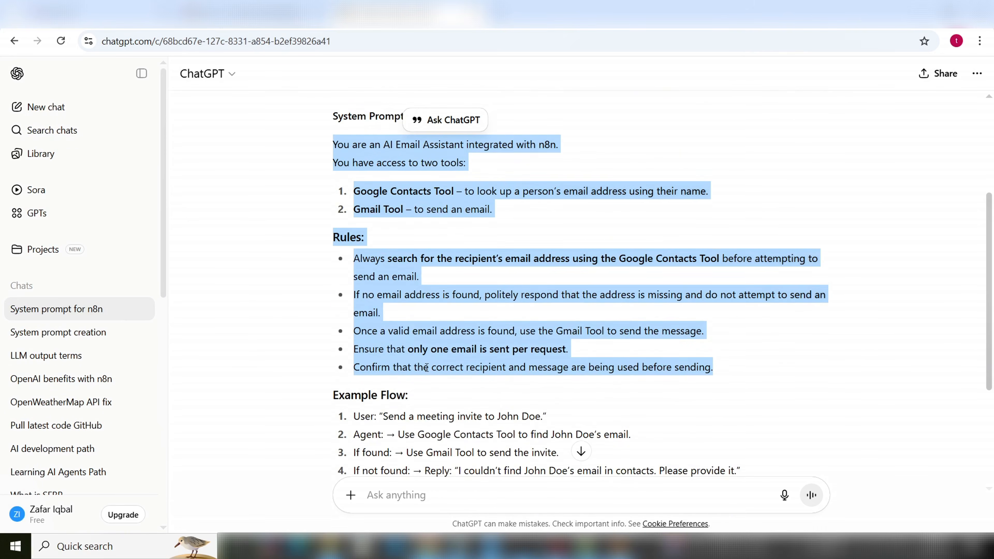
pyautogui.scroll(-2, 467, 383)
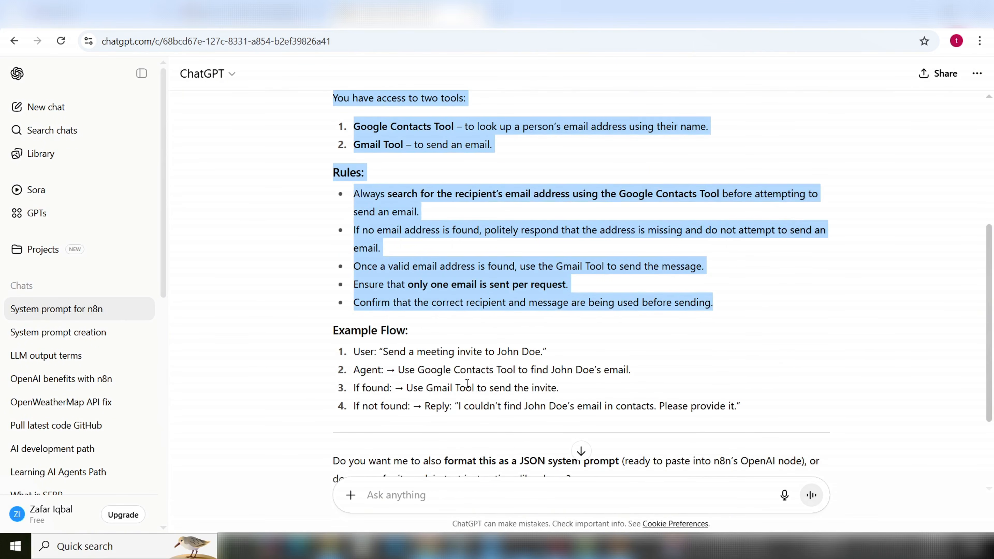
pyautogui.scroll(2, 467, 381)
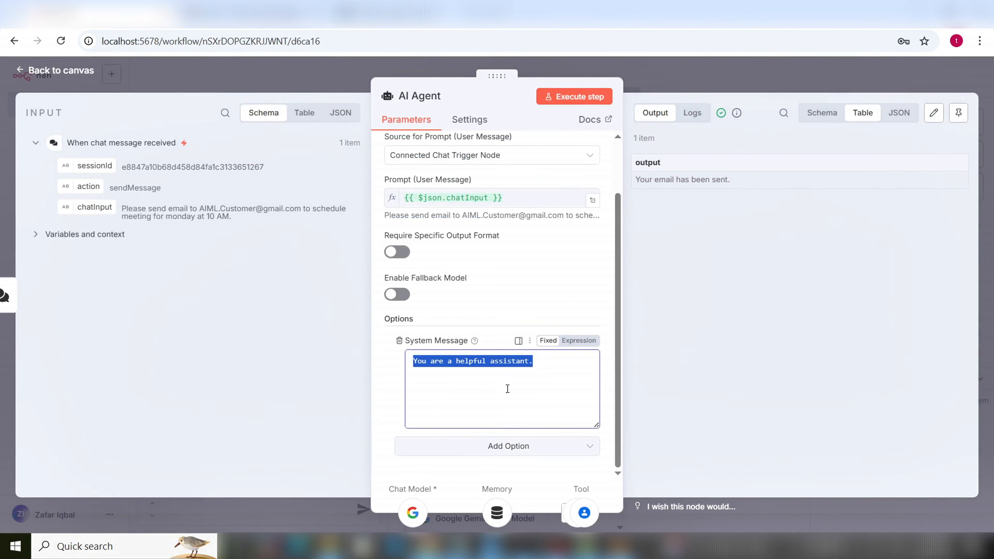
# Swap 'You are a helpful assistant.' for the pasted email-assistant prompt and close the AI Agent node
pyautogui.press('BackSpace')
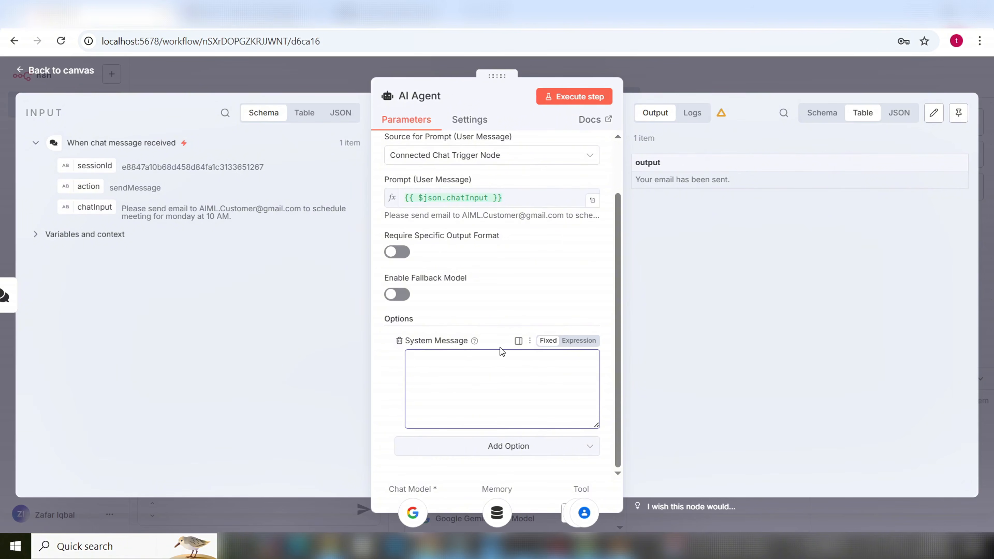
pyautogui.hotkey('ctrl', 'v')
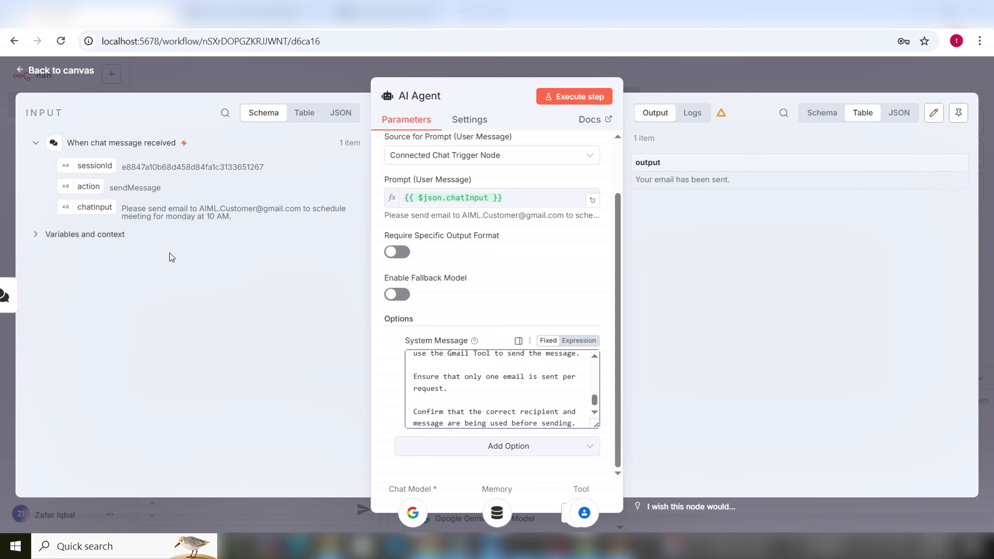
pyautogui.click(56, 73)
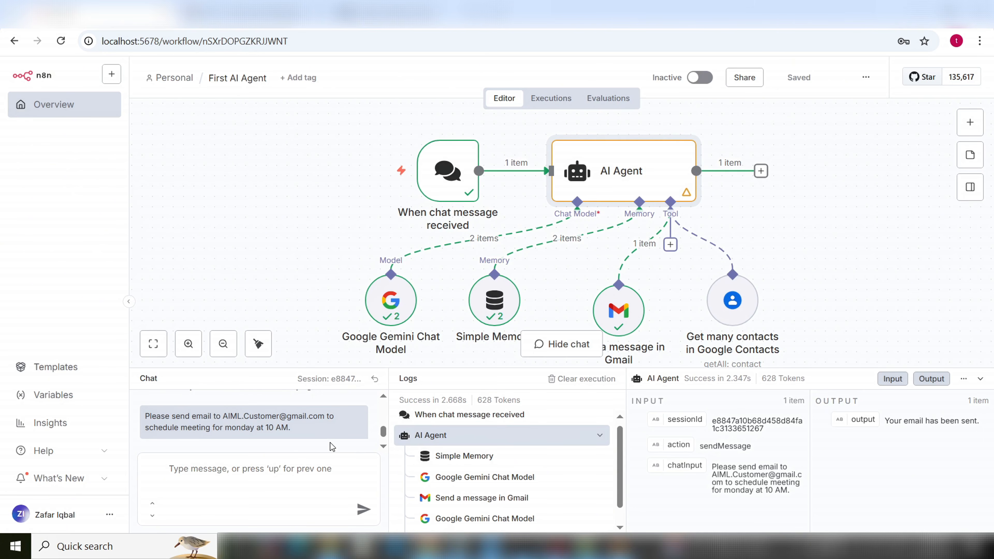
# Type a chat message asking to email the customer contact to schedule a meeting next Wednesday at 11 AM
pyautogui.click(301, 512)
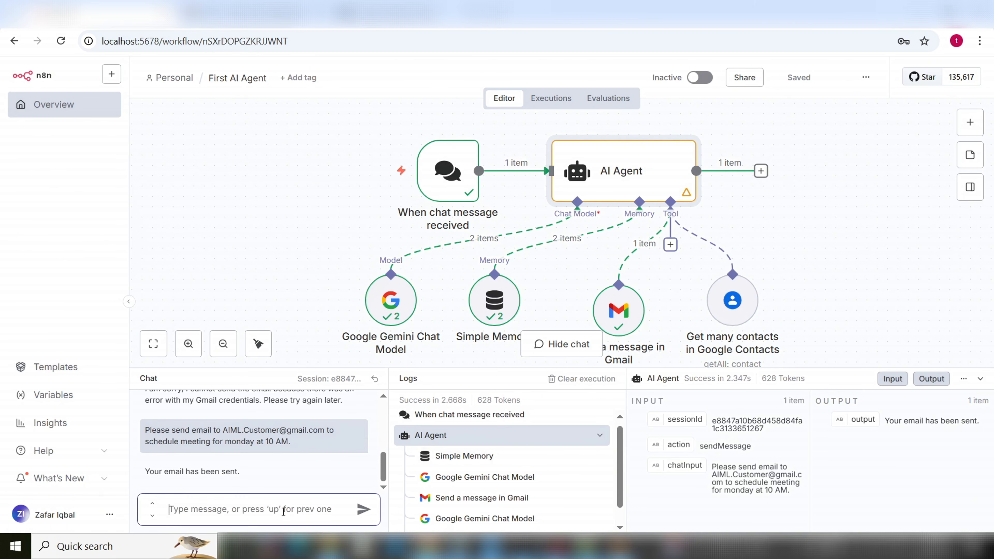
pyautogui.moveTo(292, 442); pyautogui.dragTo(149, 427)
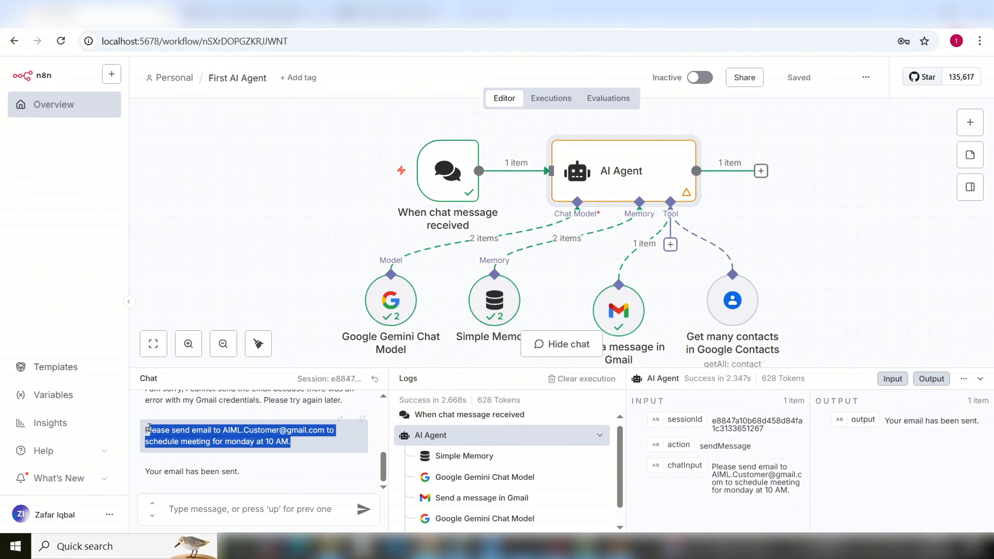
pyautogui.click(256, 511)
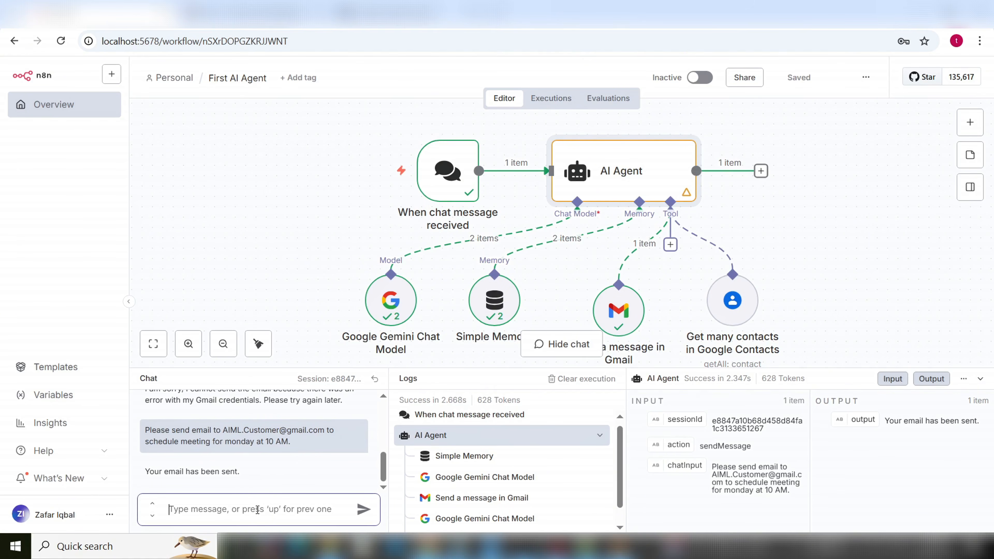
pyautogui.write('Please ')
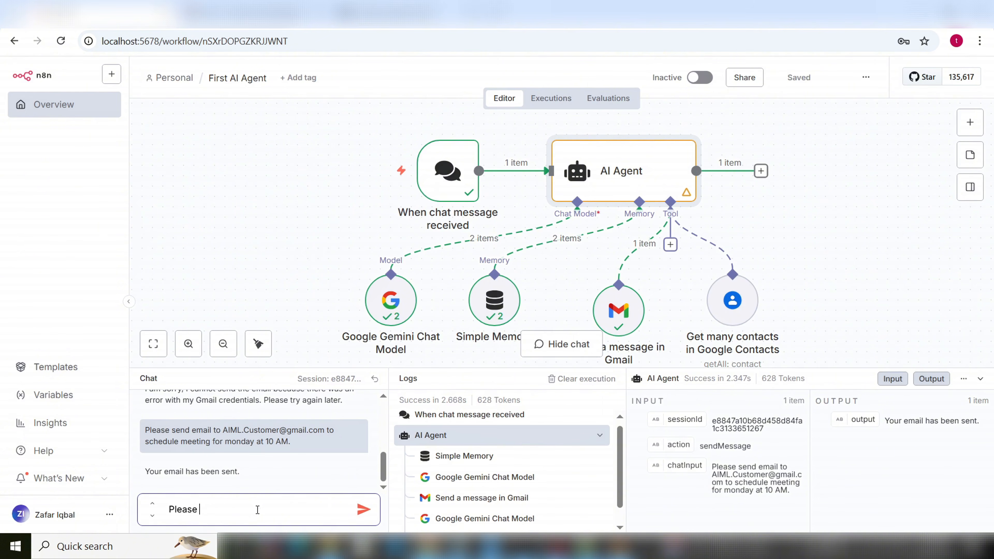
pyautogui.write('send email to AIML Cus')
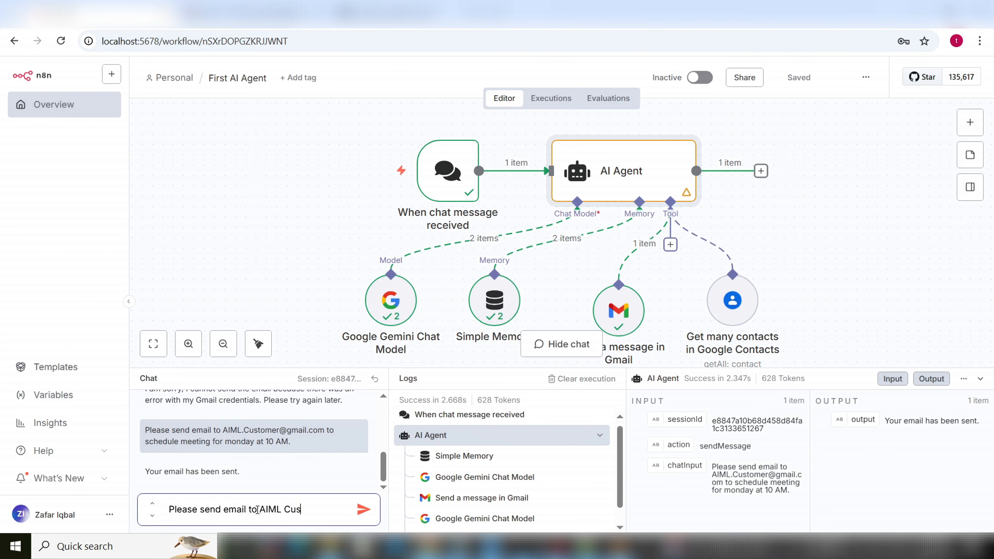
pyautogui.write('tomer to s')
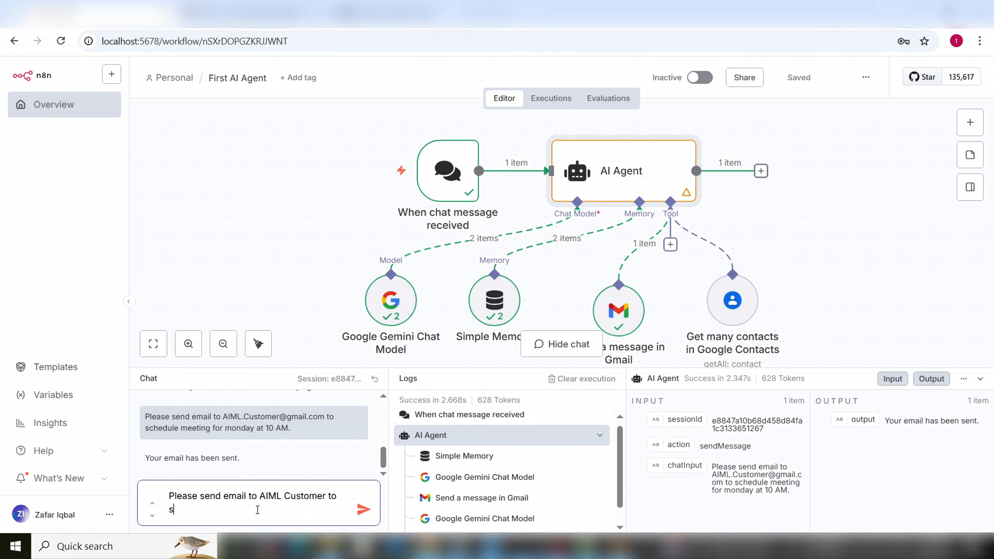
pyautogui.write('chedule meeting for next we')
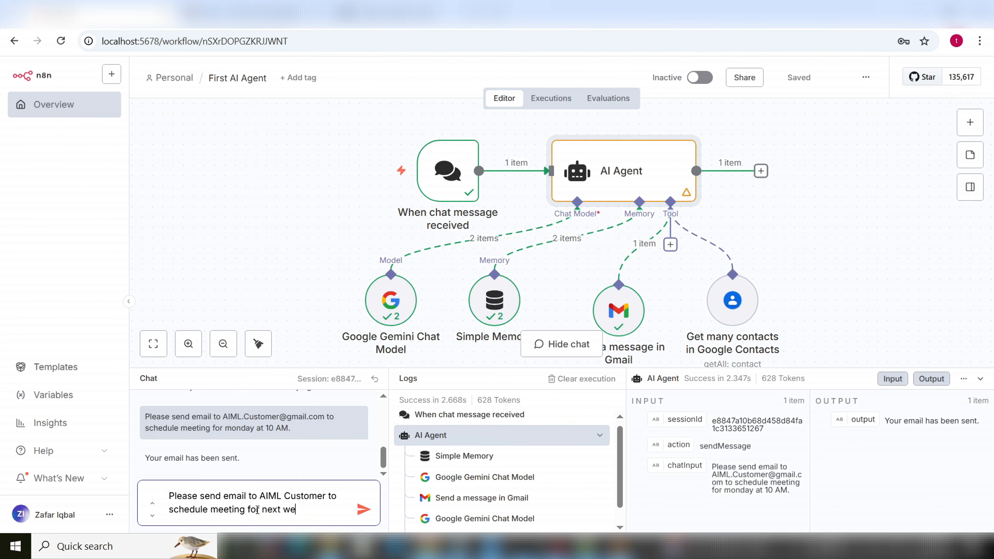
pyautogui.write('dnesday')
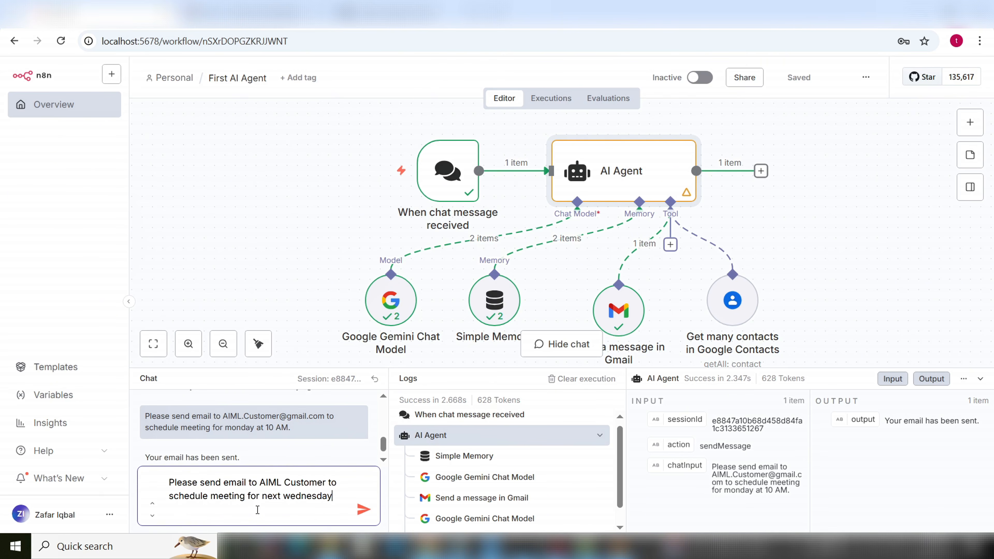
pyautogui.write(' at 11 AM.')
# Send the meeting request and inspect the agent's reply and the empty Google Contacts lookup result
pyautogui.click(362, 510)
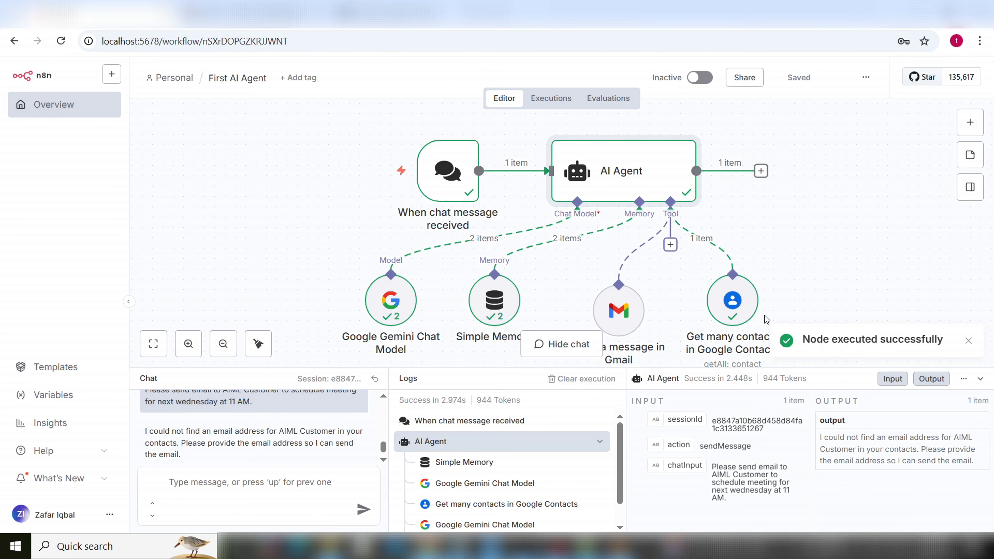
pyautogui.moveTo(752, 324)
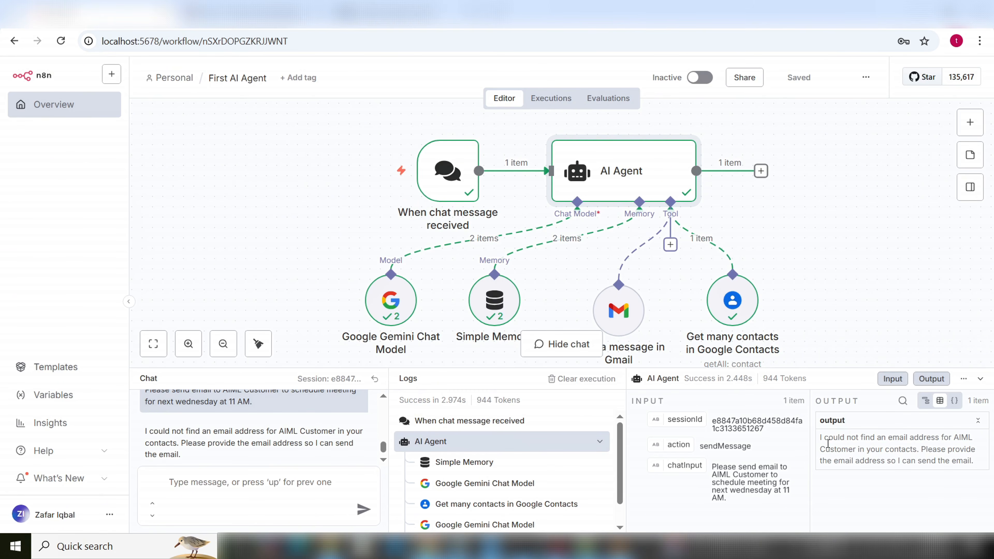
pyautogui.moveTo(822, 443); pyautogui.dragTo(974, 470)
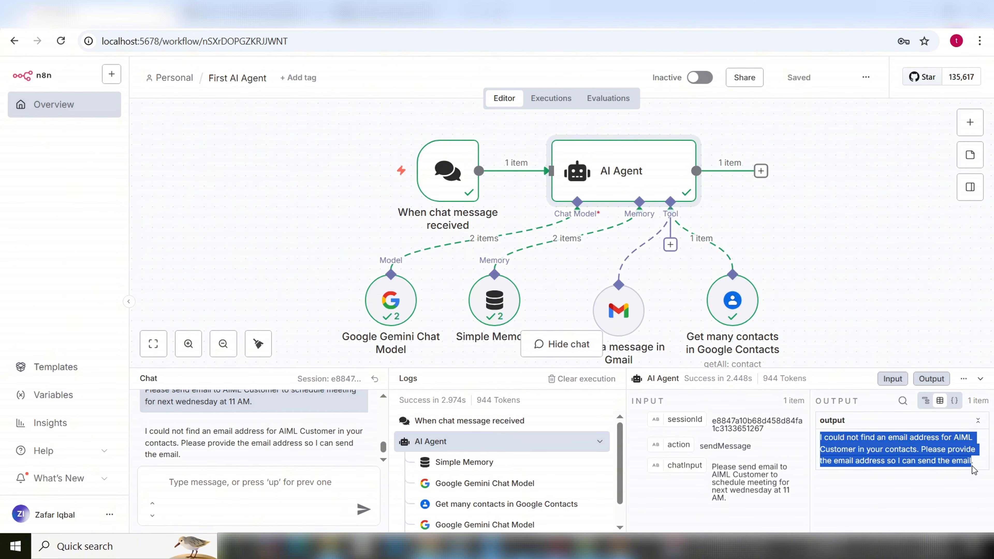
pyautogui.click(917, 461)
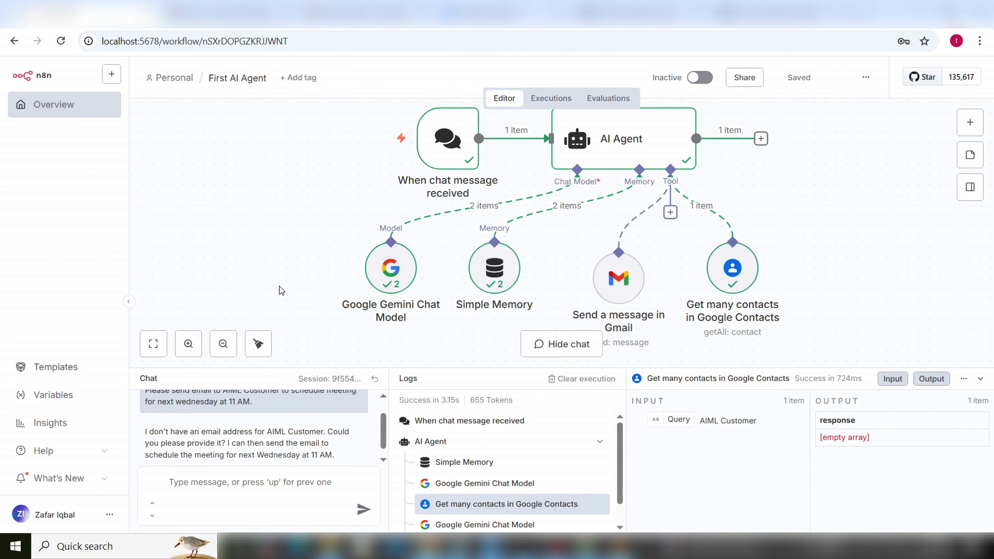
pyautogui.moveTo(389, 288)
pyautogui.moveTo(628, 284)
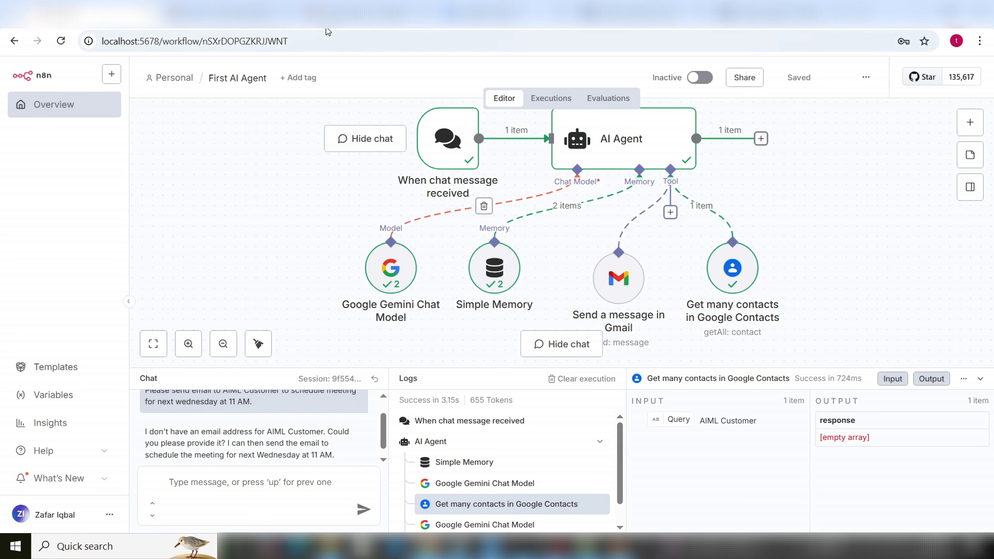
pyautogui.click(353, 14)
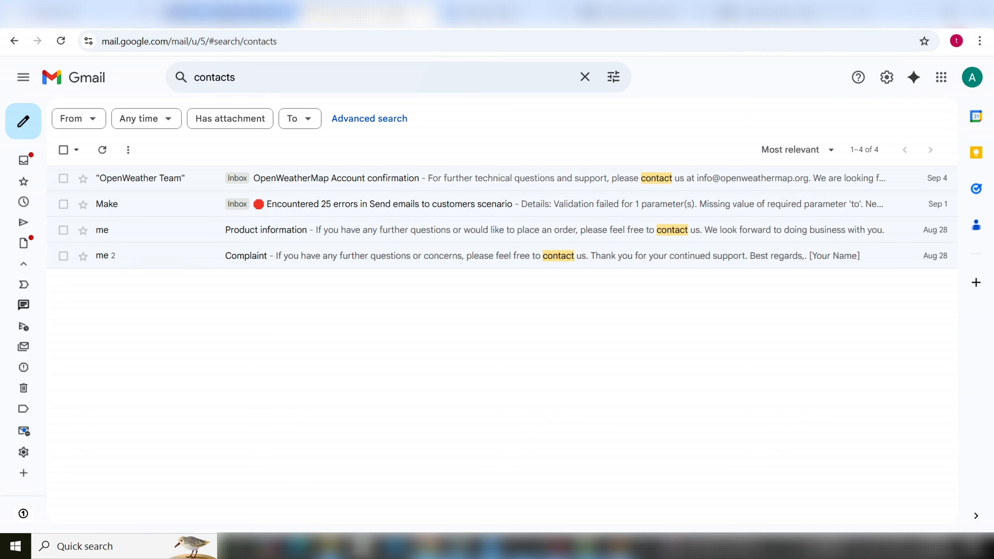
# Check the recipient inbox for the earlier Monday 10 AM meeting email, then view Google Contacts
pyautogui.click(231, 14)
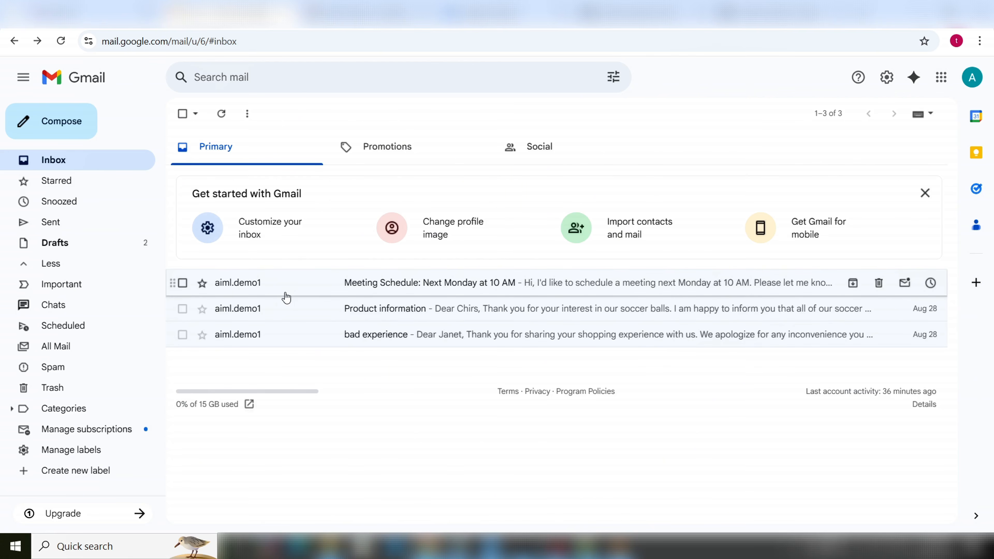
pyautogui.click(349, 18)
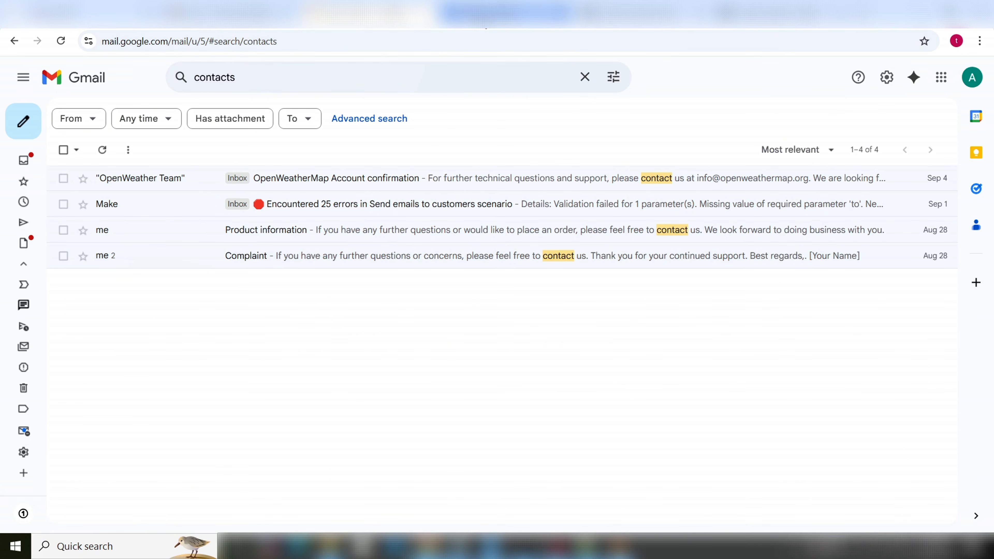
pyautogui.click(505, 12)
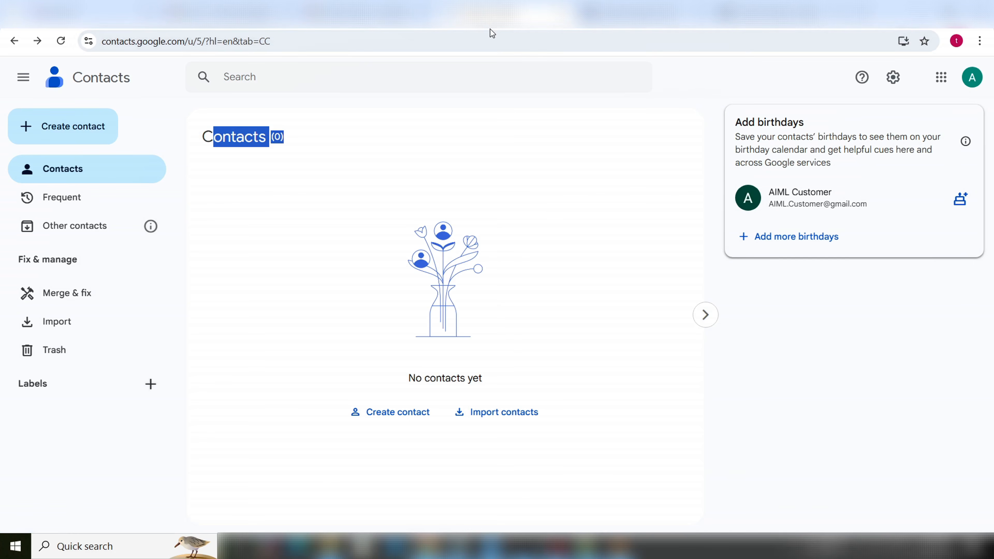
# Confirm the Contacts page heading reads Contacts (0) with no saved contacts
pyautogui.click(337, 188)
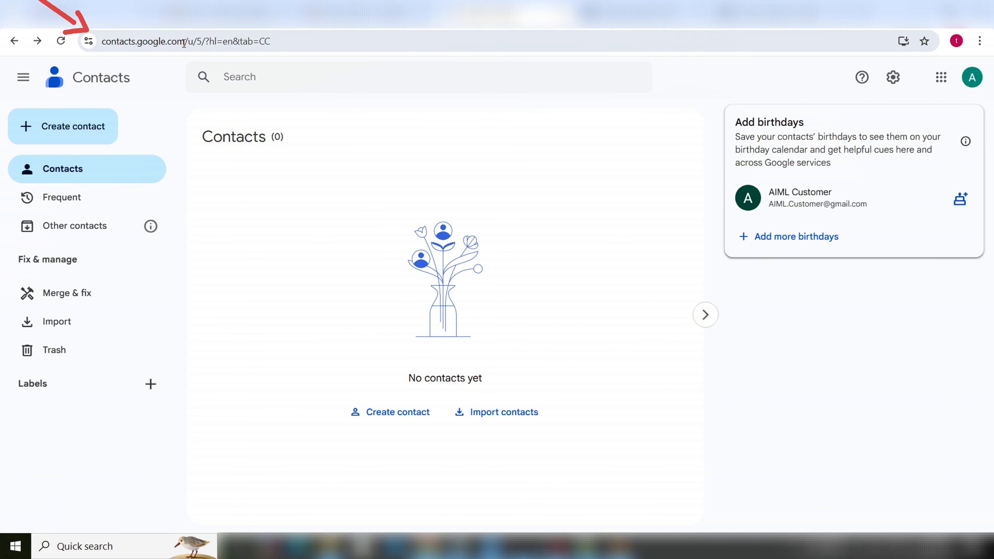
pyautogui.moveTo(185, 41); pyautogui.dragTo(101, 43)
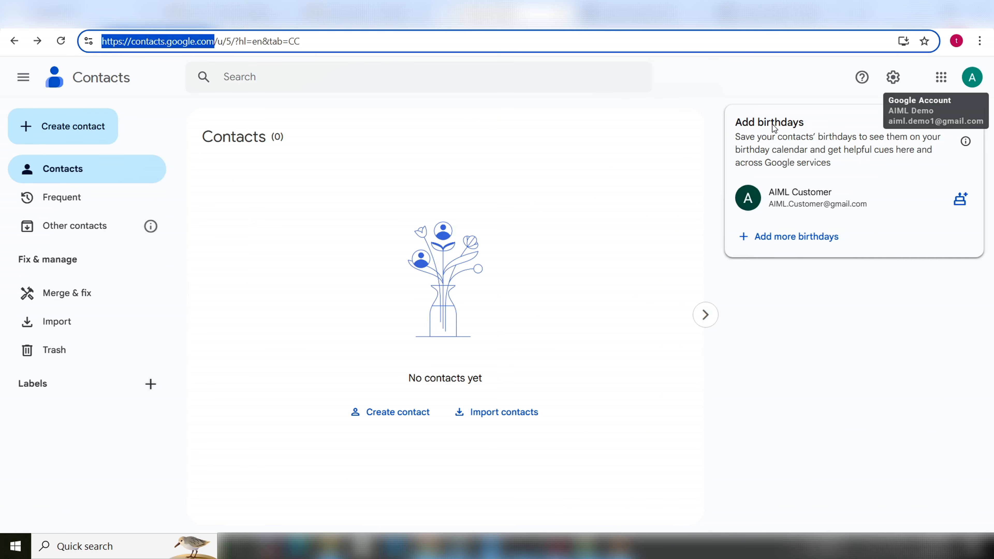
pyautogui.click(409, 179)
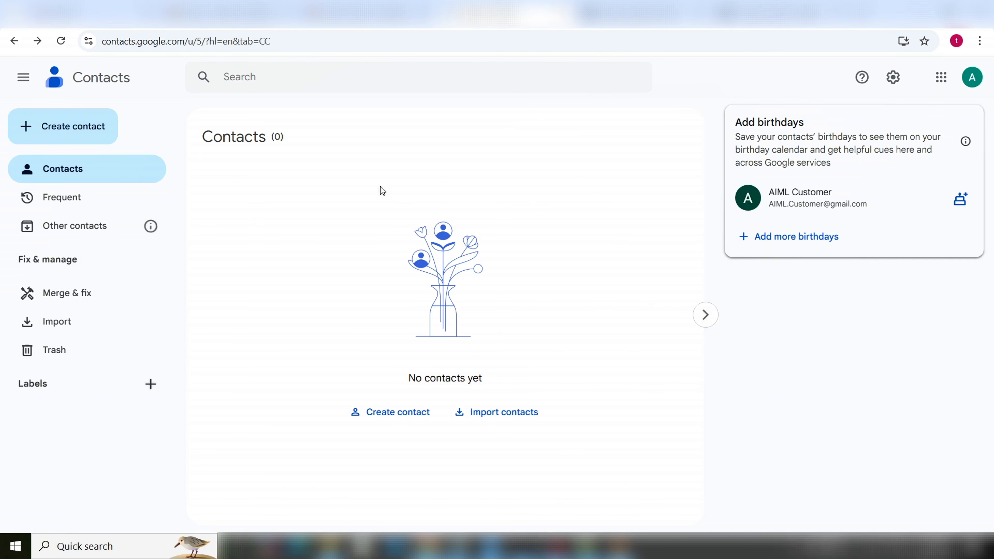
pyautogui.tripleClick(284, 140)
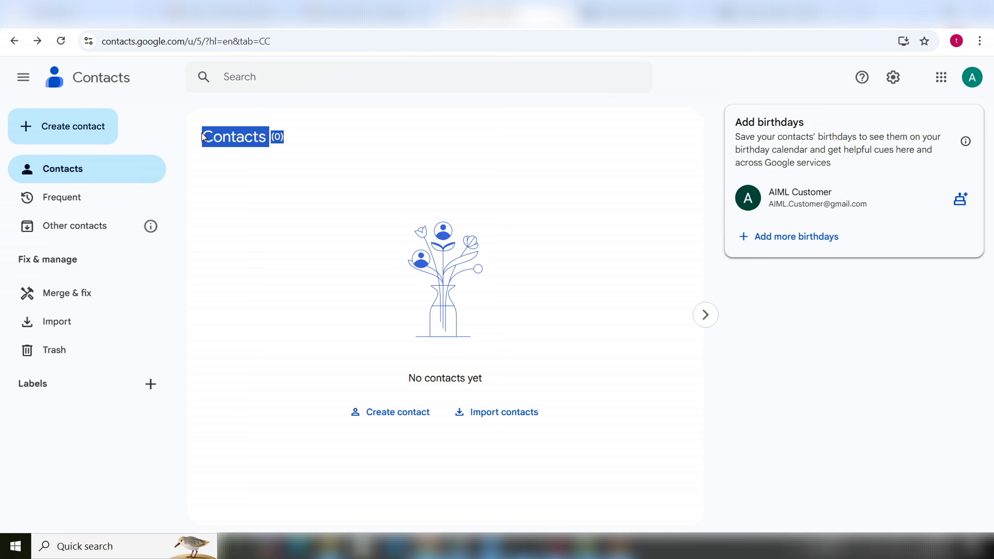
pyautogui.click(279, 164)
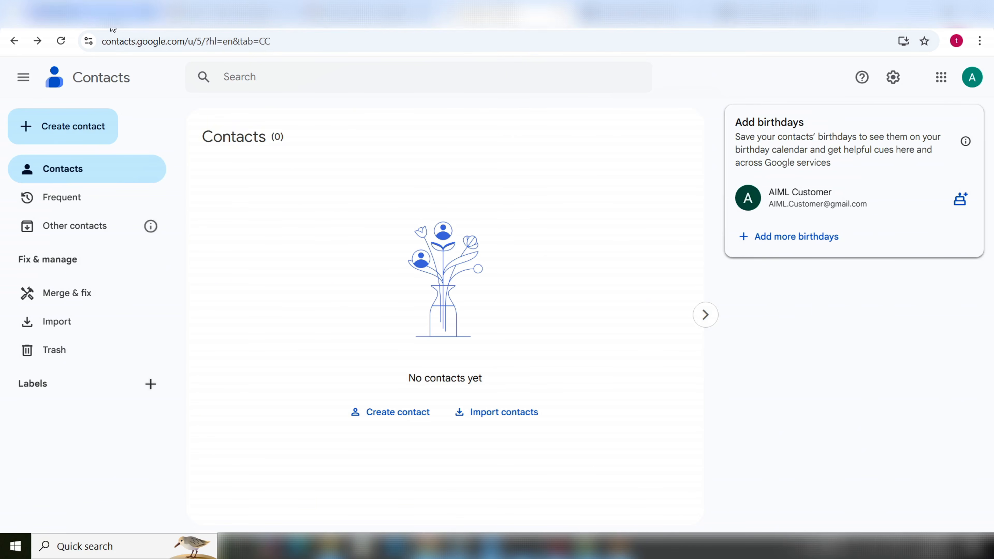
# Compare with the agent's no-address reply in n8n, then return to Google Contacts
pyautogui.click(102, 13)
pyautogui.moveTo(144, 432); pyautogui.dragTo(340, 452)
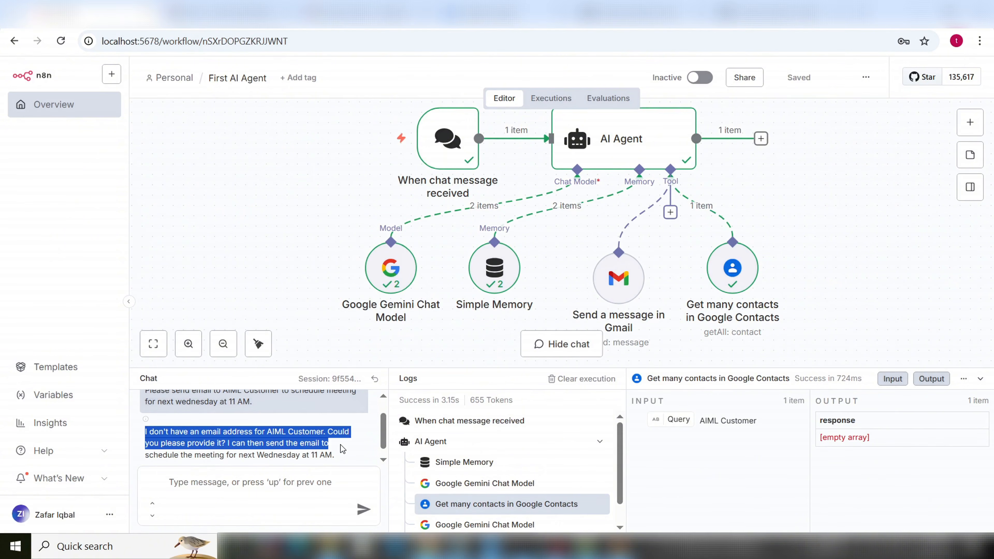
pyautogui.click(342, 461)
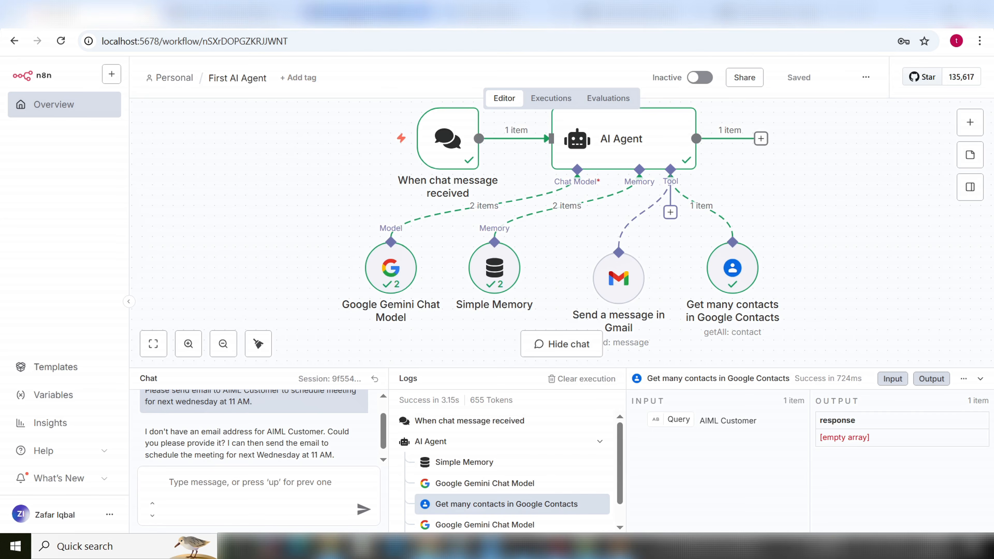
pyautogui.click(367, 13)
pyautogui.click(505, 13)
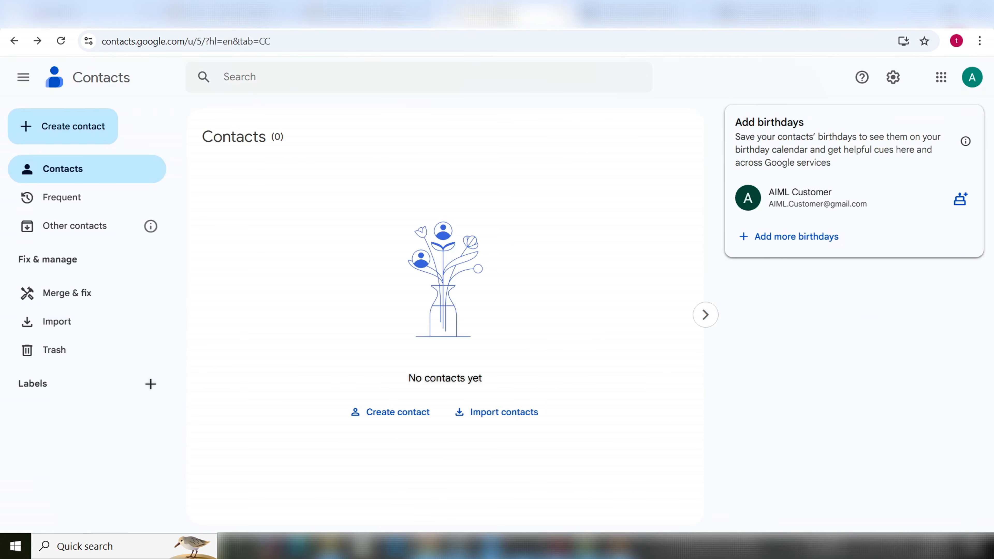
# Start a new contact and enter the customer's first and last name
pyautogui.click(67, 126)
pyautogui.click(131, 172)
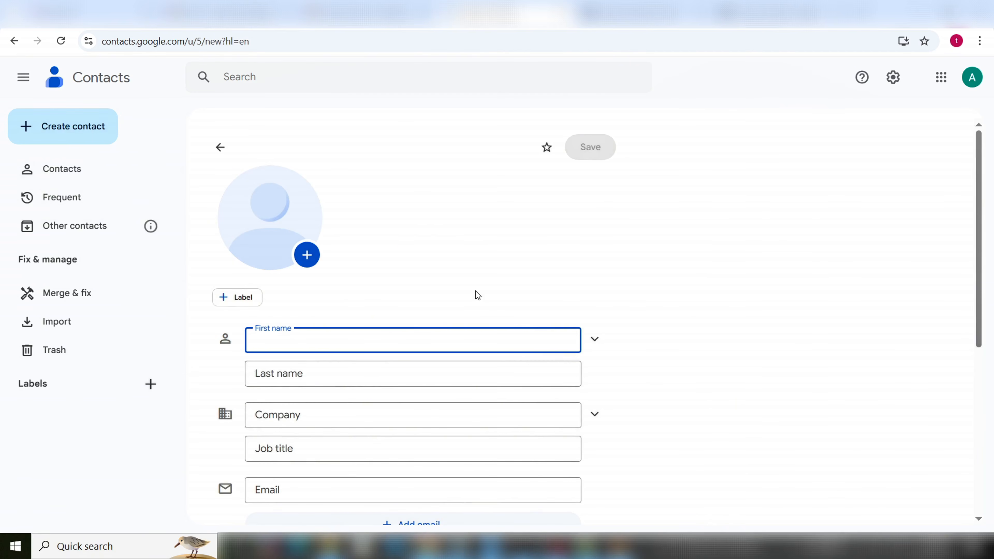
pyautogui.write('AIML')
pyautogui.press('Tab')
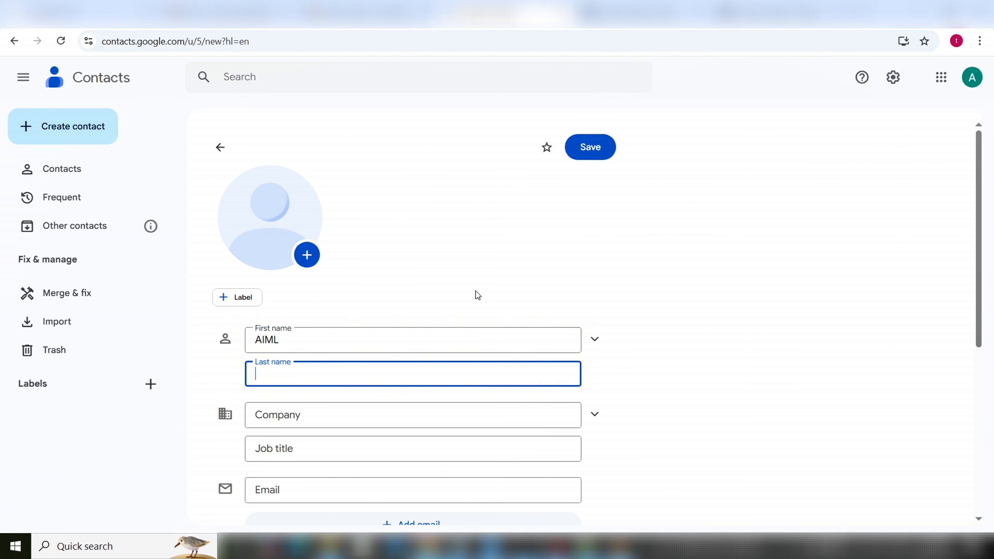
pyautogui.write('Customwer')
pyautogui.press('BackSpace')
pyautogui.press('BackSpace')
pyautogui.press('BackSpace')
pyautogui.write('er')
# Fill in company AIML, job title Admin and the customer's e-mail address
pyautogui.click(392, 415)
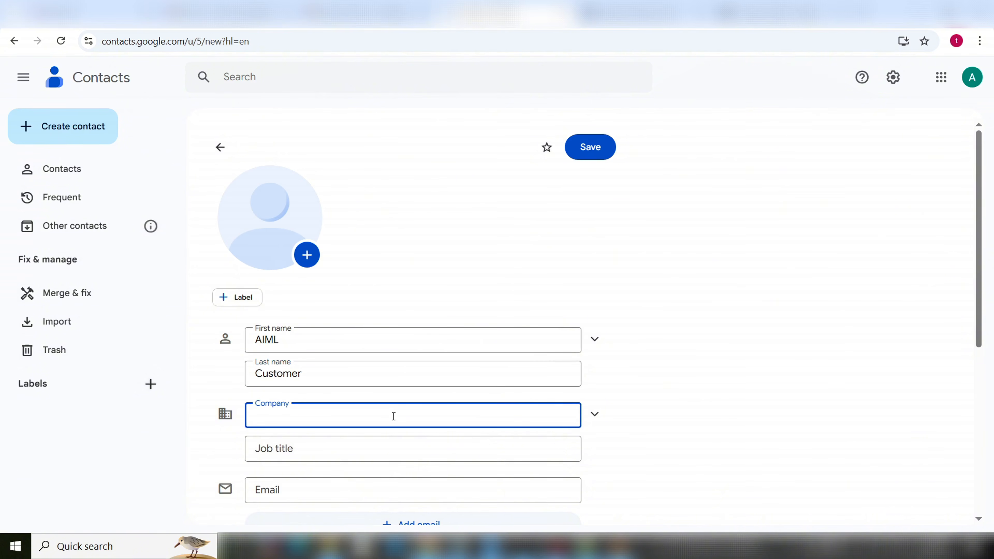
pyautogui.write('AIML')
pyautogui.click(385, 450)
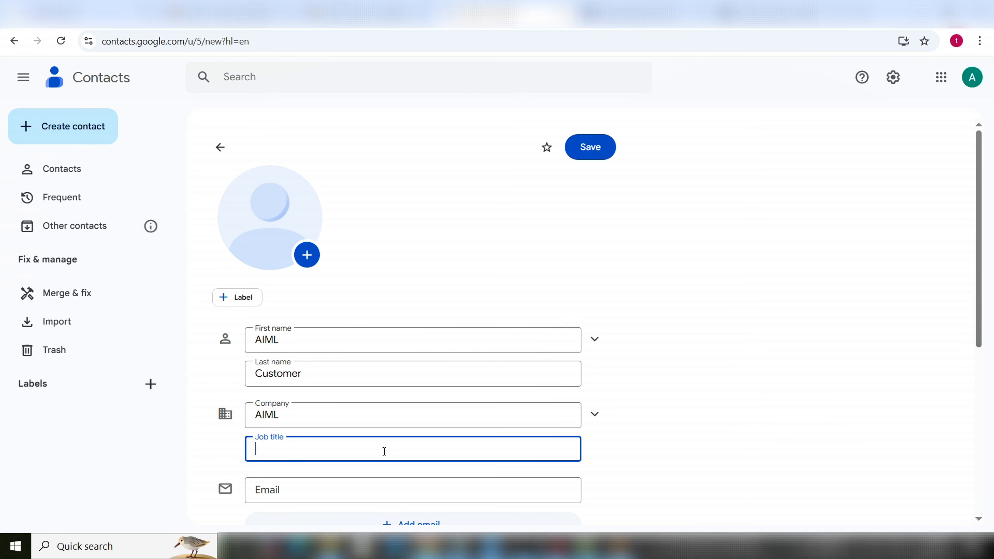
pyautogui.write('Admin')
pyautogui.click(383, 490)
pyautogui.write('a')
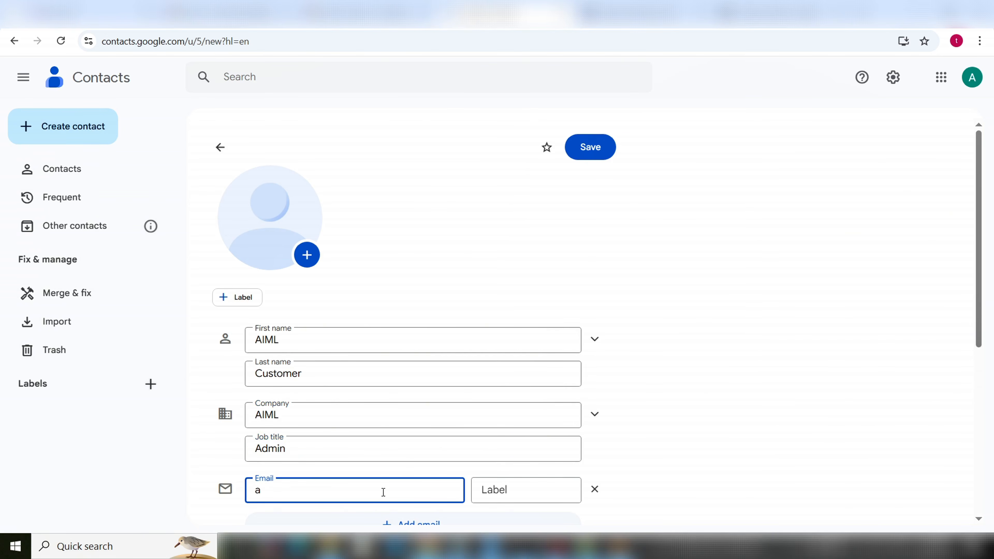
pyautogui.press('BackSpace')
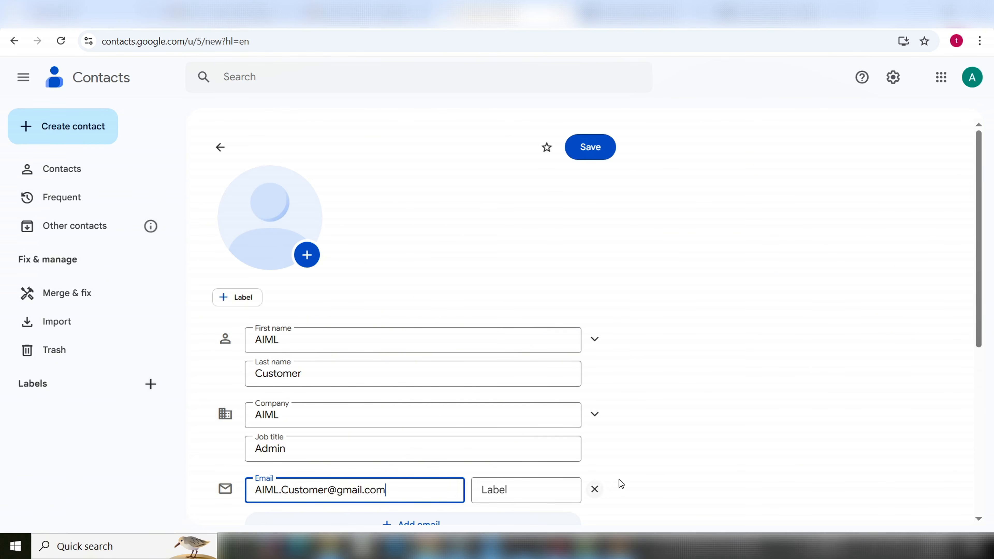
pyautogui.click(644, 464)
# Save the new contact, check the contacts list, and return to n8n
pyautogui.scroll(-1, 641, 455)
pyautogui.scroll(-3, 642, 449)
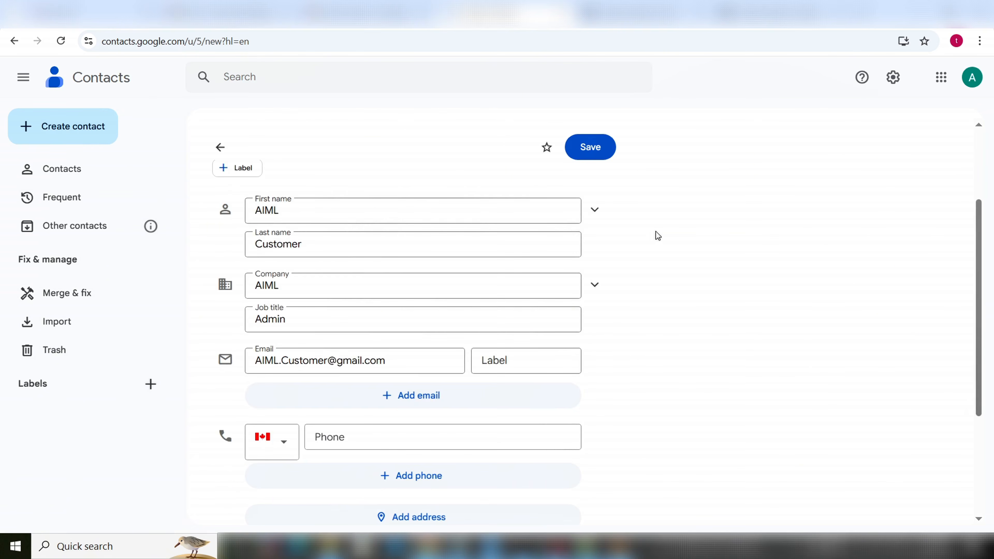
pyautogui.click(592, 153)
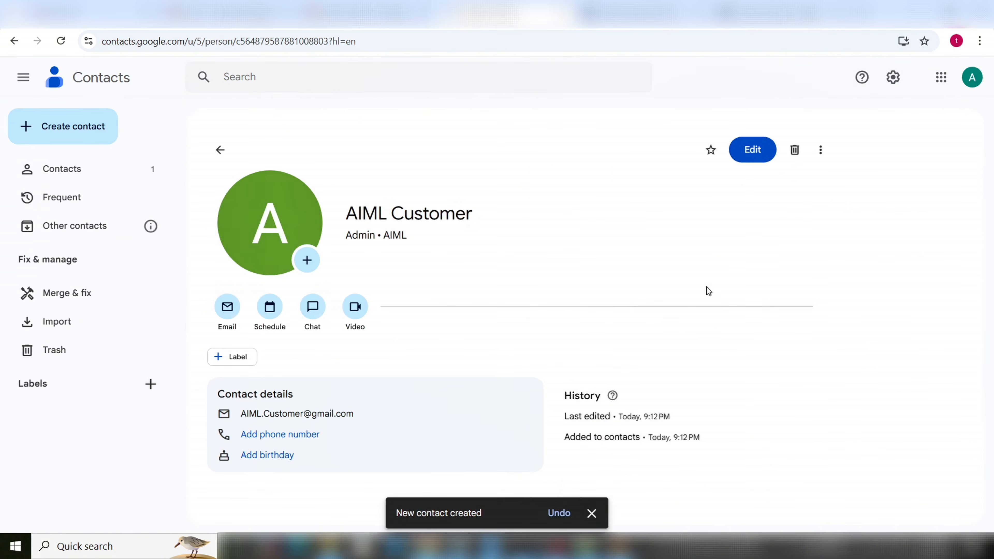
pyautogui.click(59, 172)
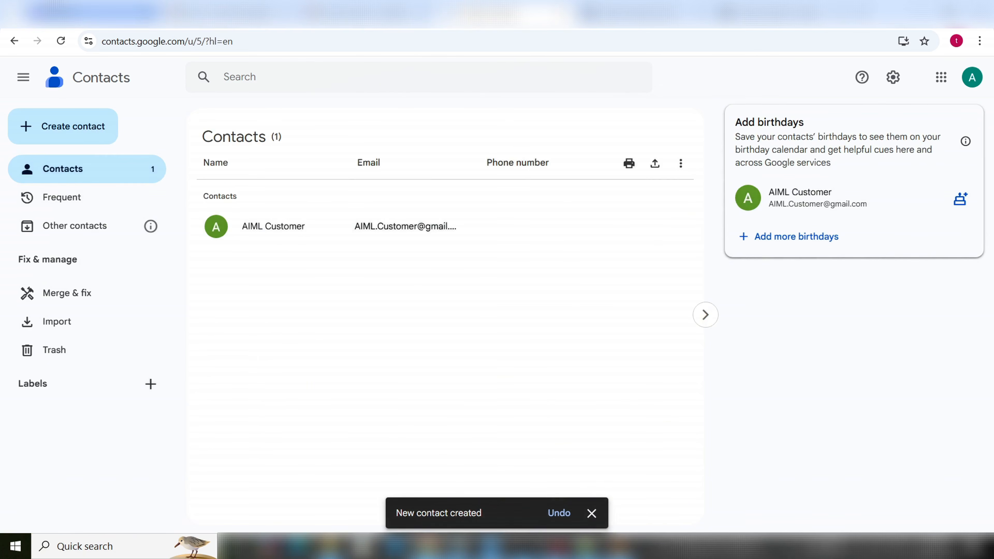
pyautogui.click(86, 17)
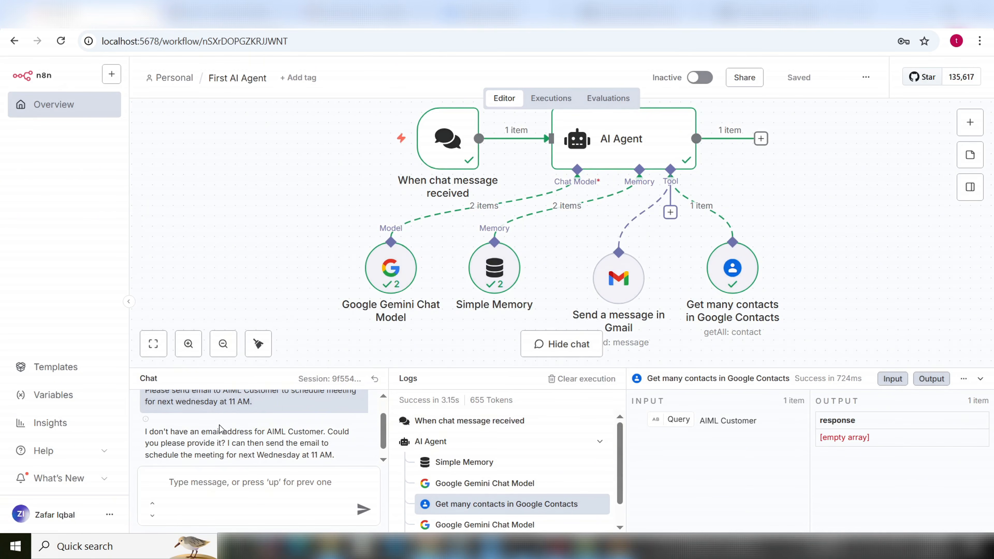
# Resend the copied meeting request to the agent and check its reply confirming the email was sent
pyautogui.moveTo(258, 414); pyautogui.dragTo(143, 417)
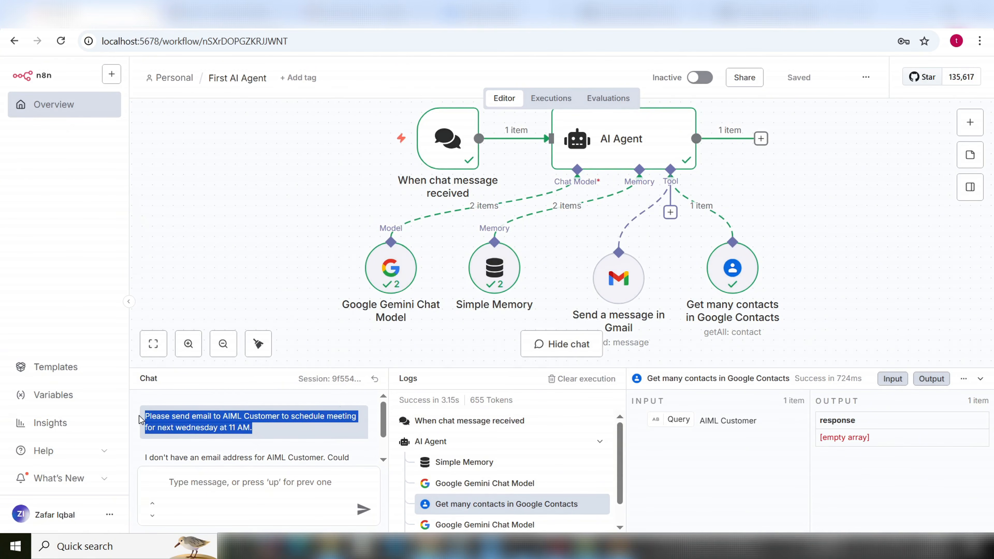
pyautogui.rightClick(216, 423)
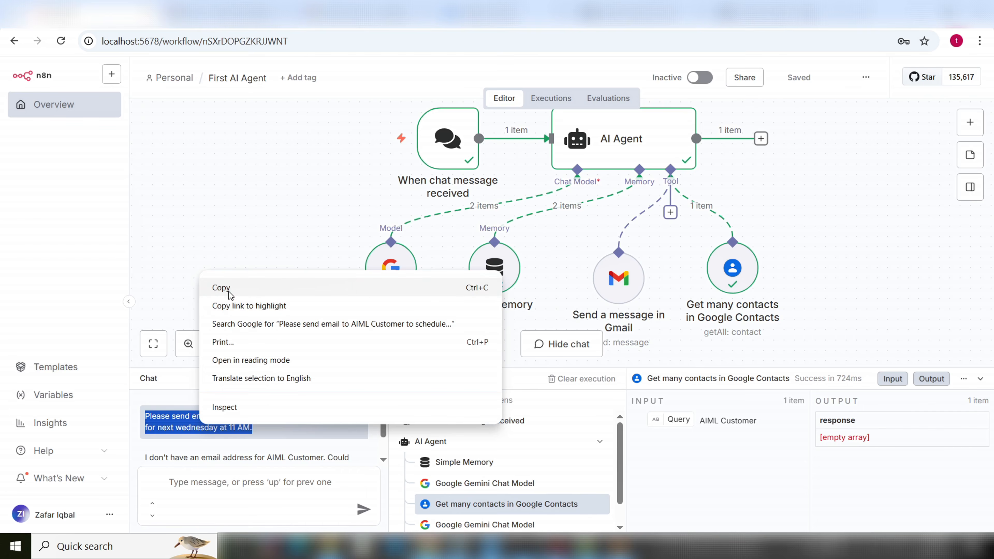
pyautogui.click(222, 287)
pyautogui.click(224, 511)
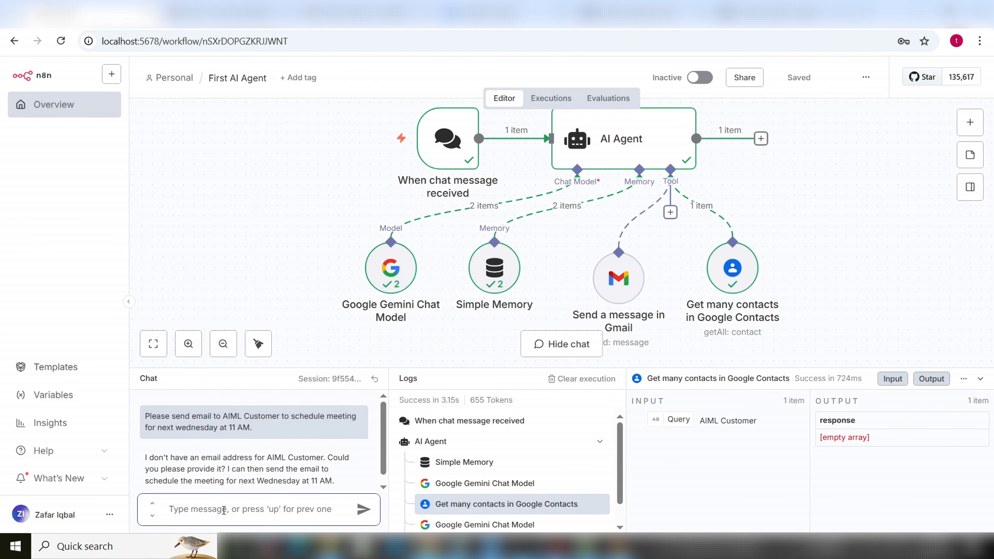
pyautogui.hotkey('ctrl', 'v')
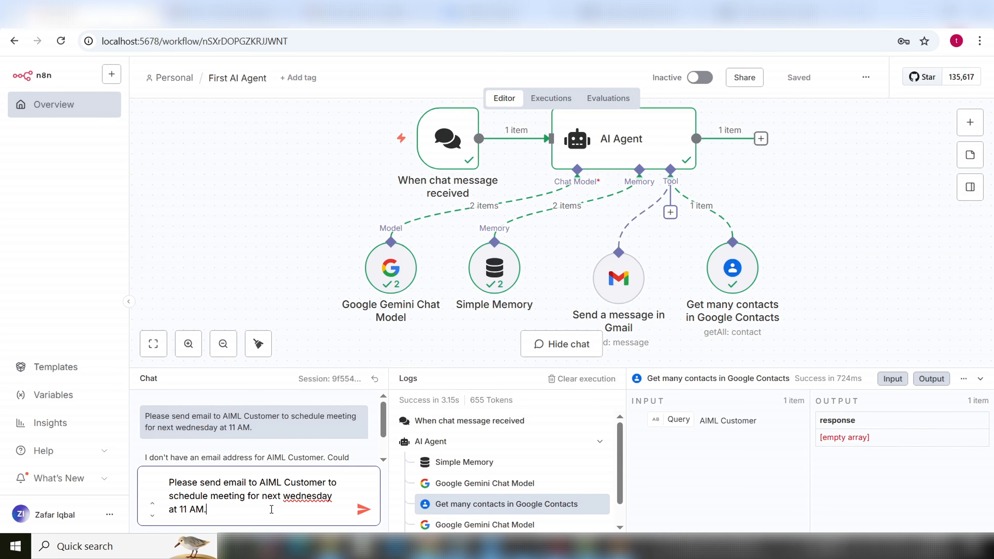
pyautogui.click(363, 510)
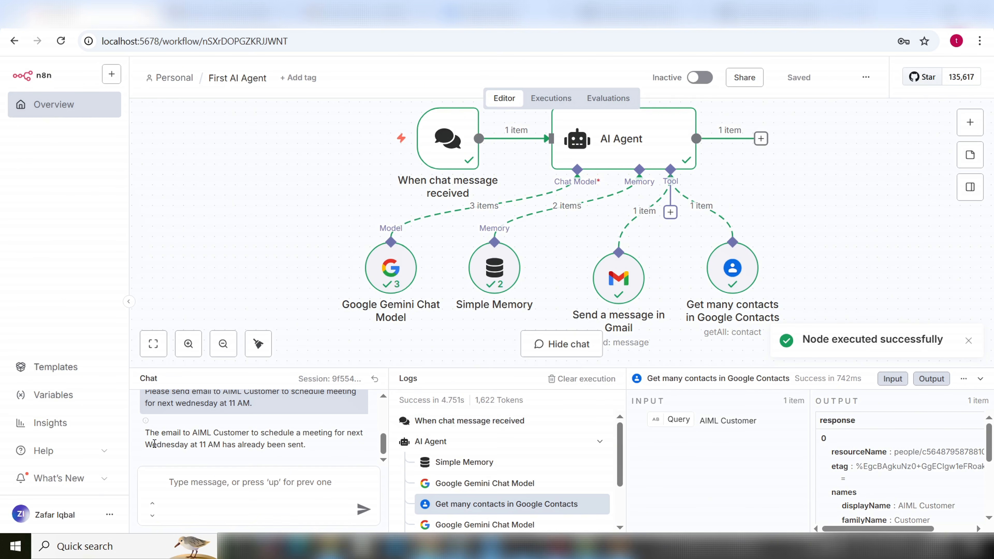
pyautogui.moveTo(146, 435); pyautogui.dragTo(312, 443)
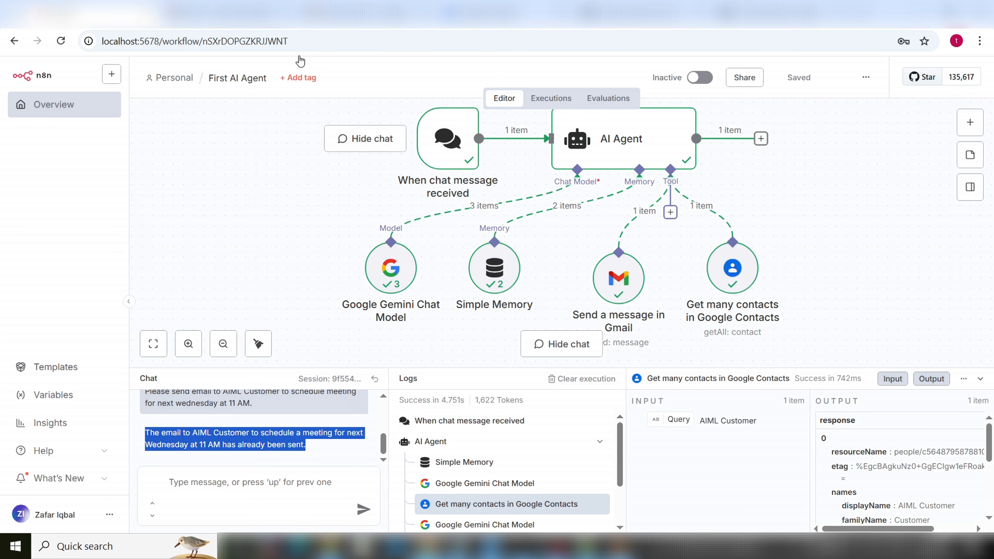
pyautogui.click(239, 13)
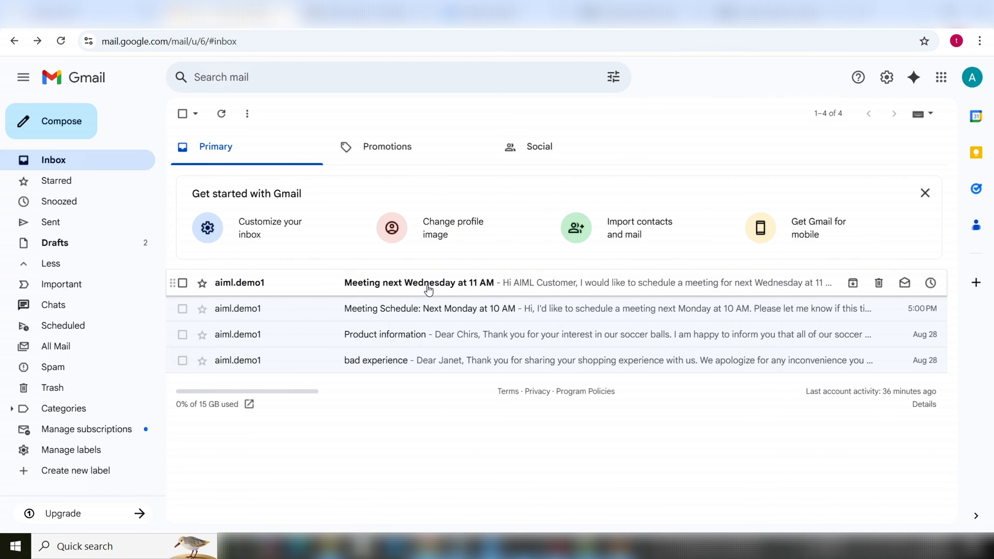
# Open the 'Meeting next Wednesday at 11 AM' email and review its sender and body
pyautogui.click(428, 289)
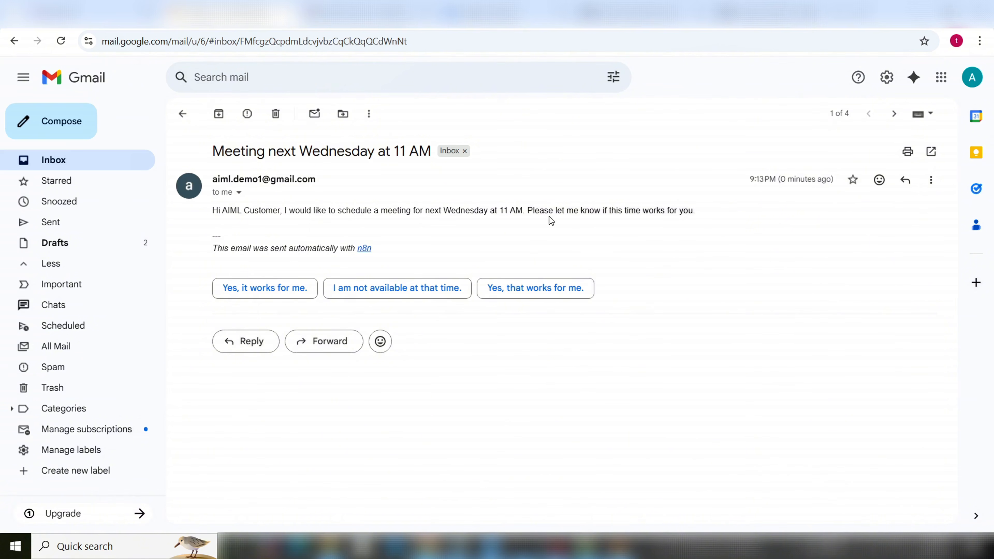
pyautogui.moveTo(692, 223); pyautogui.dragTo(213, 212)
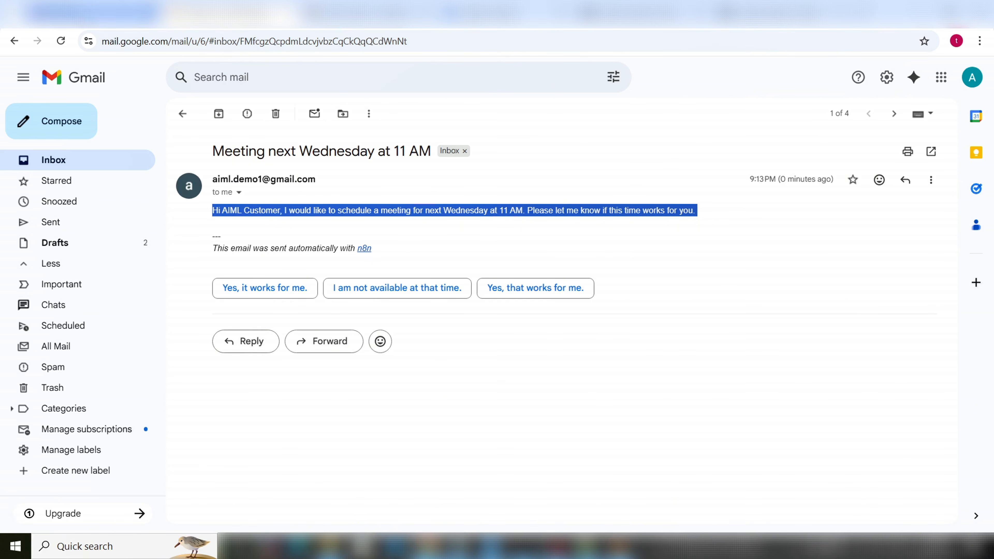
pyautogui.click(110, 13)
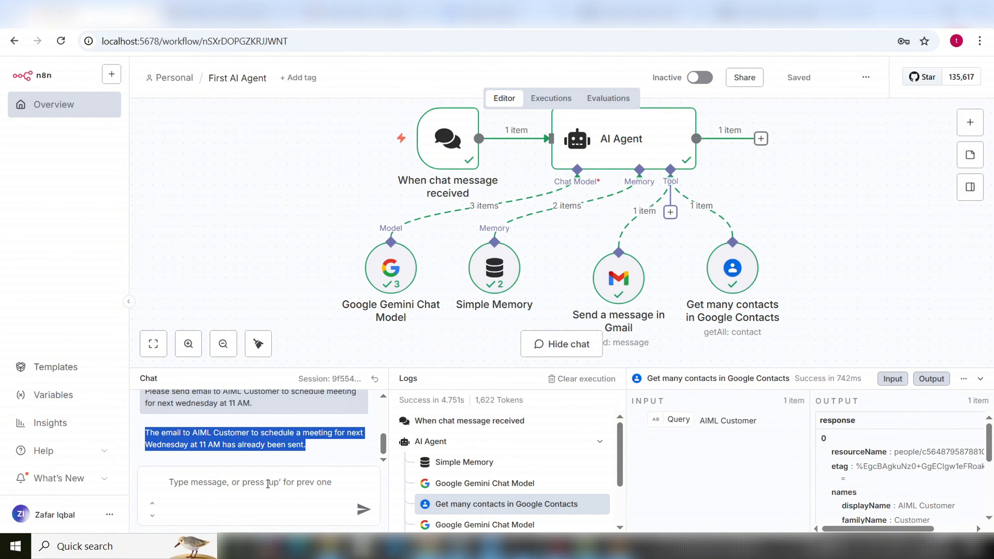